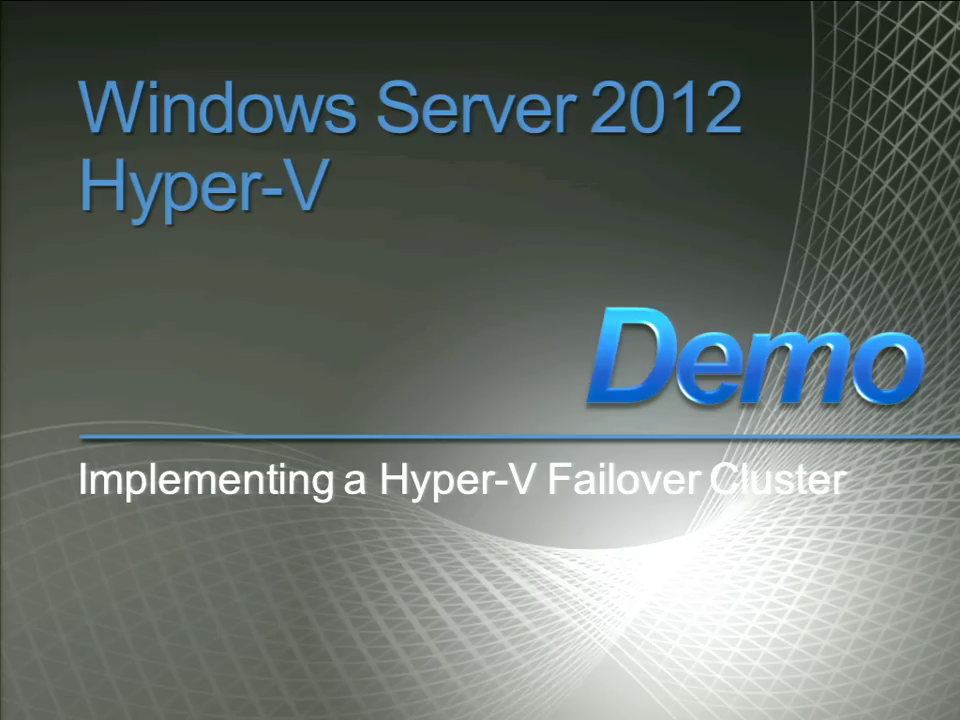
Step: End the slide show, minimize PowerPoint and enlarge the virtual machine list in Hyper-V Manager to fit all machines
key(Escape)
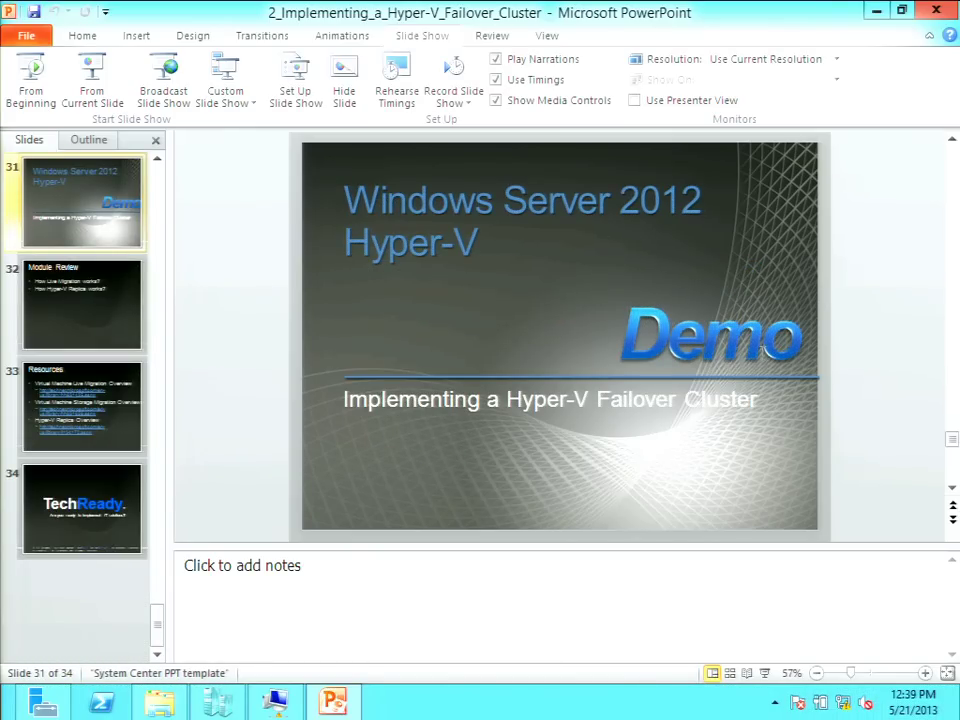
click(878, 11)
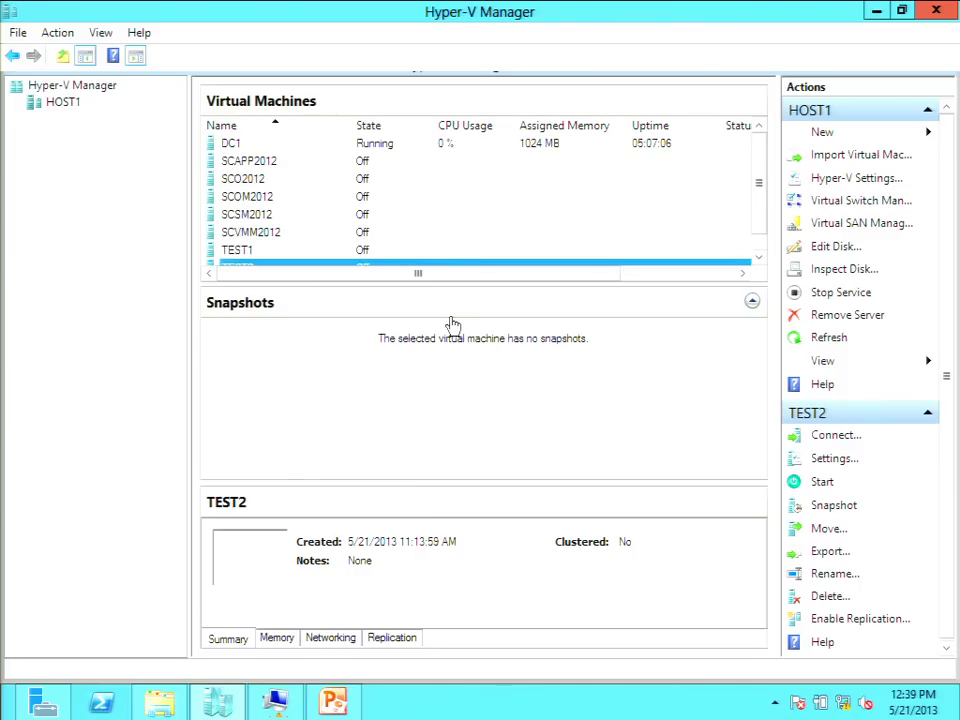
drag(456, 281, 454, 340)
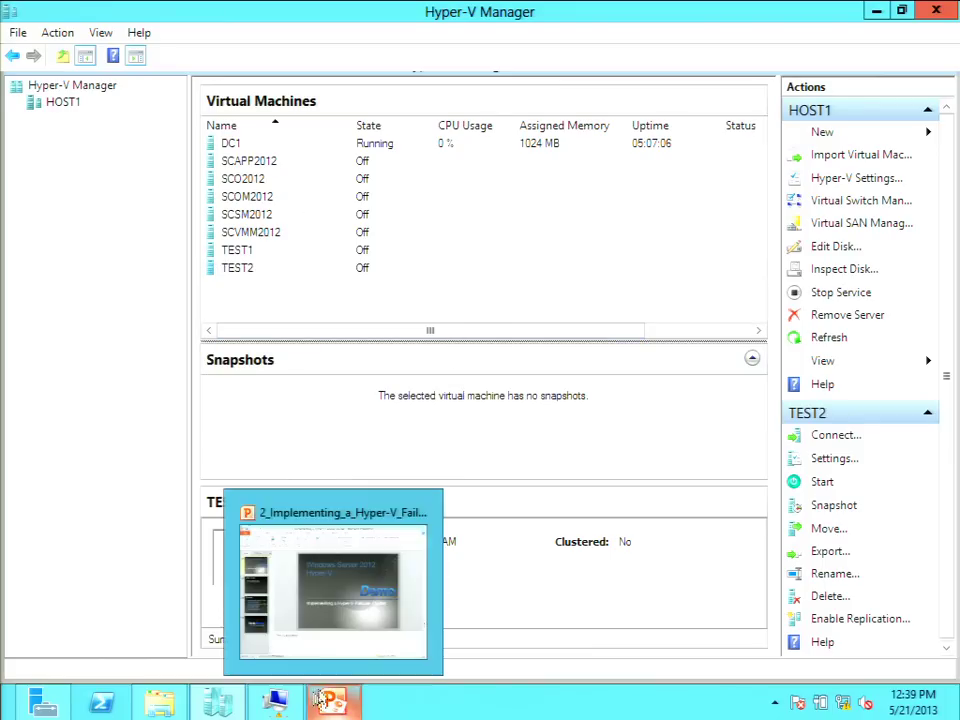
Step: Show the DC1 virtual machine connection in full screen and open the iSCSI page of File and Storage Services
click(275, 700)
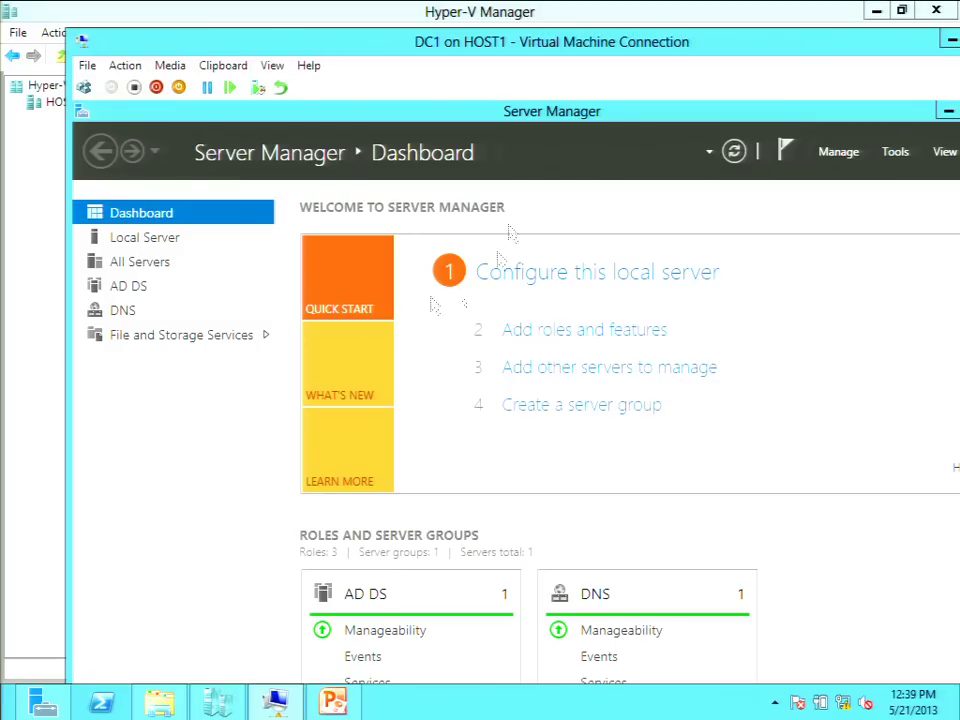
click(272, 65)
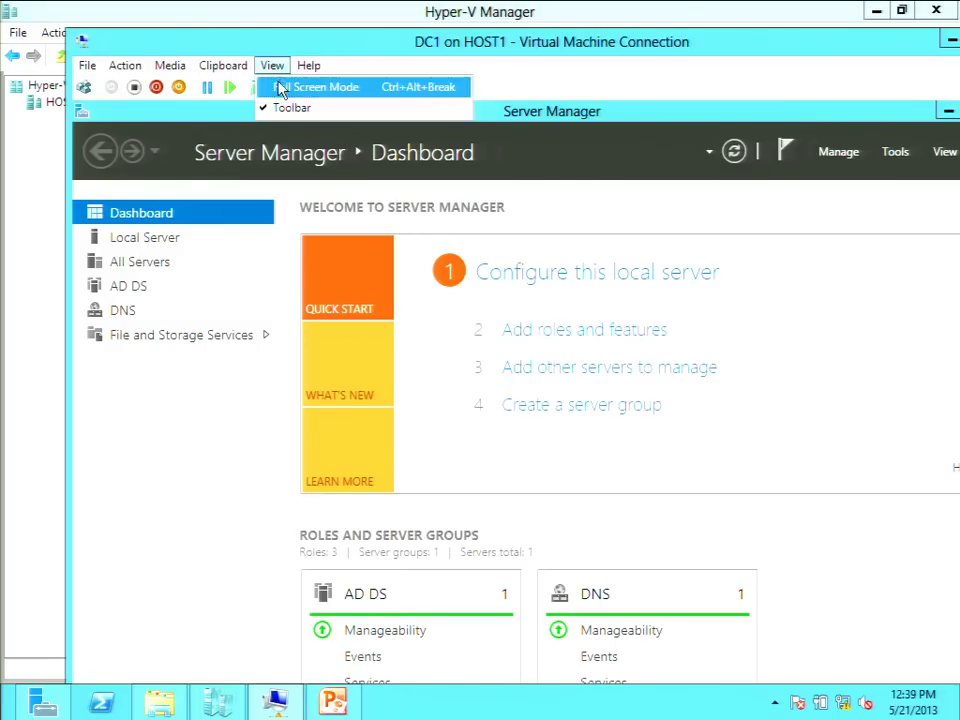
click(268, 87)
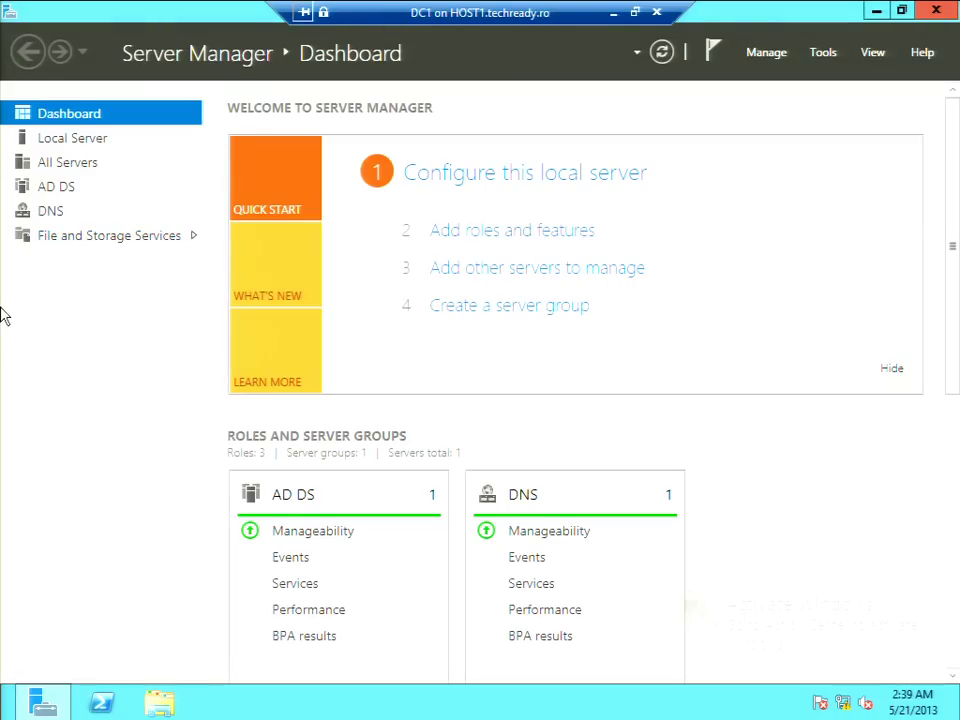
click(57, 238)
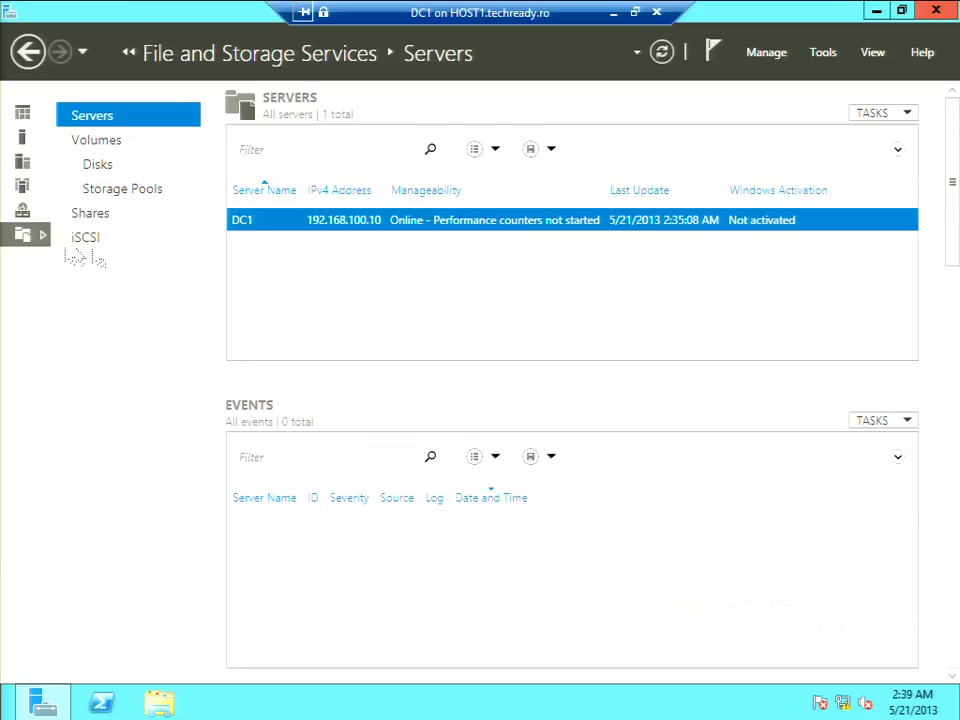
click(88, 240)
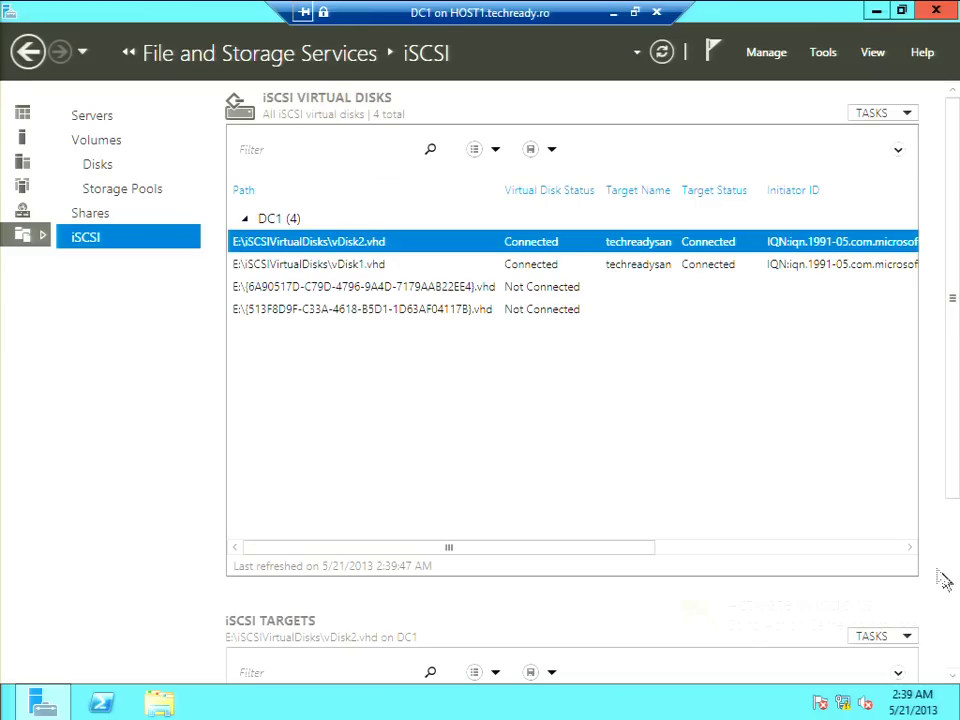
Step: Review the general, initiator, security and connection properties of the techreadysan iSCSI target, and close them without changes
scroll(949, 606, down, 3)
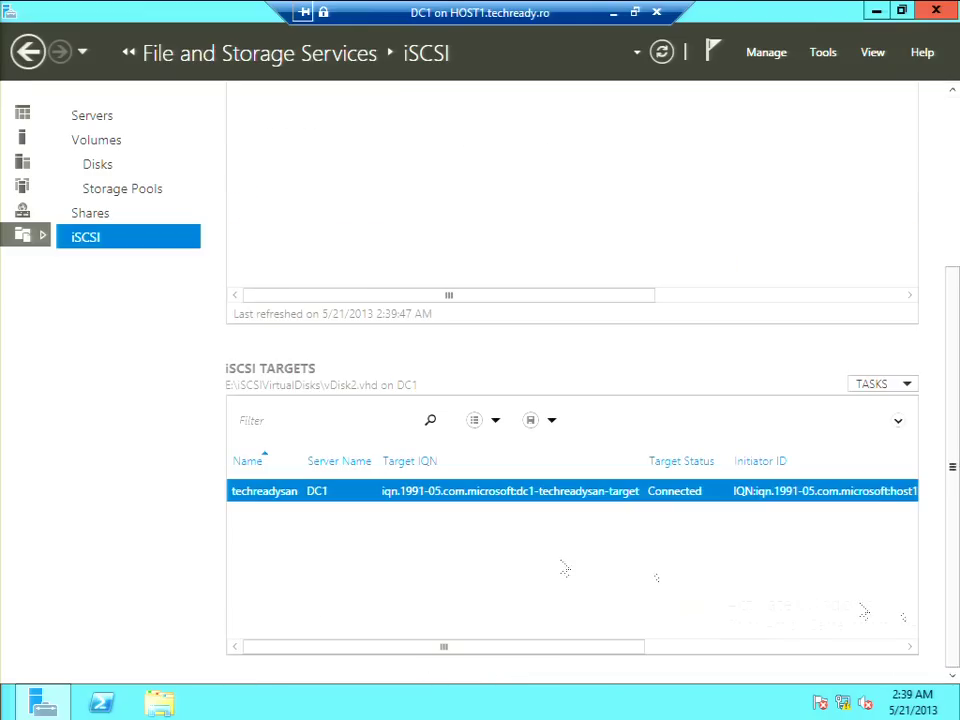
right_click(305, 497)
click(369, 550)
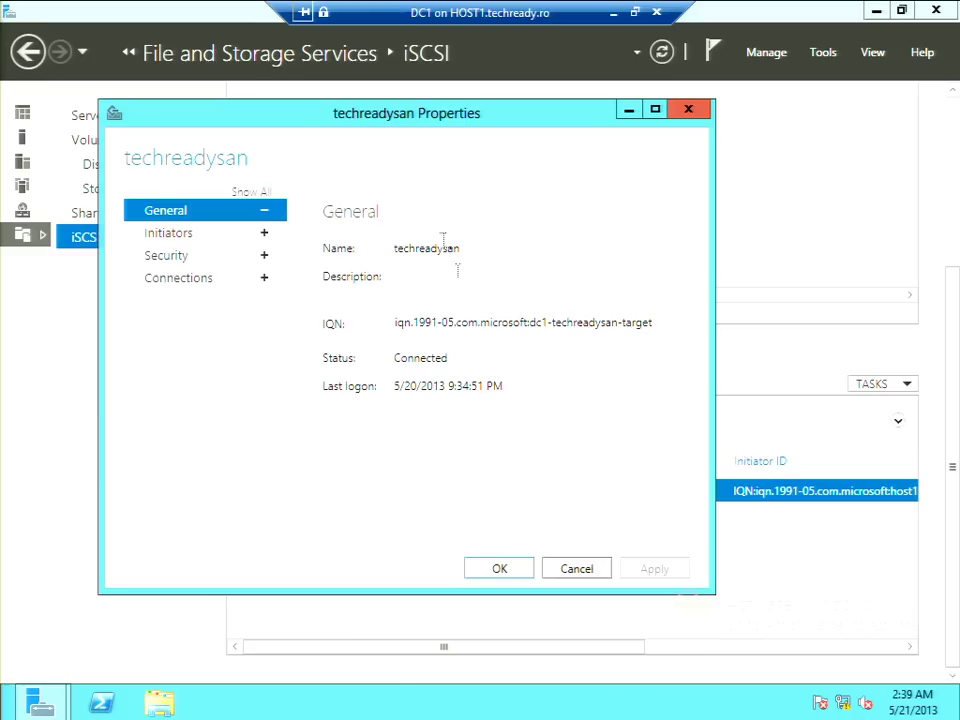
double_click(660, 324)
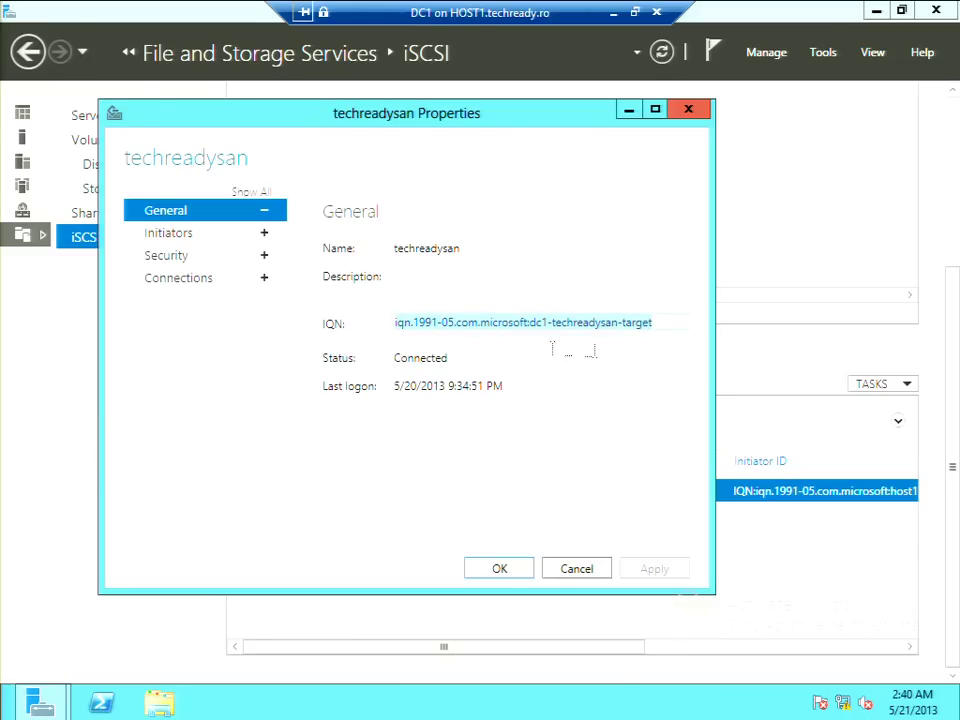
click(174, 240)
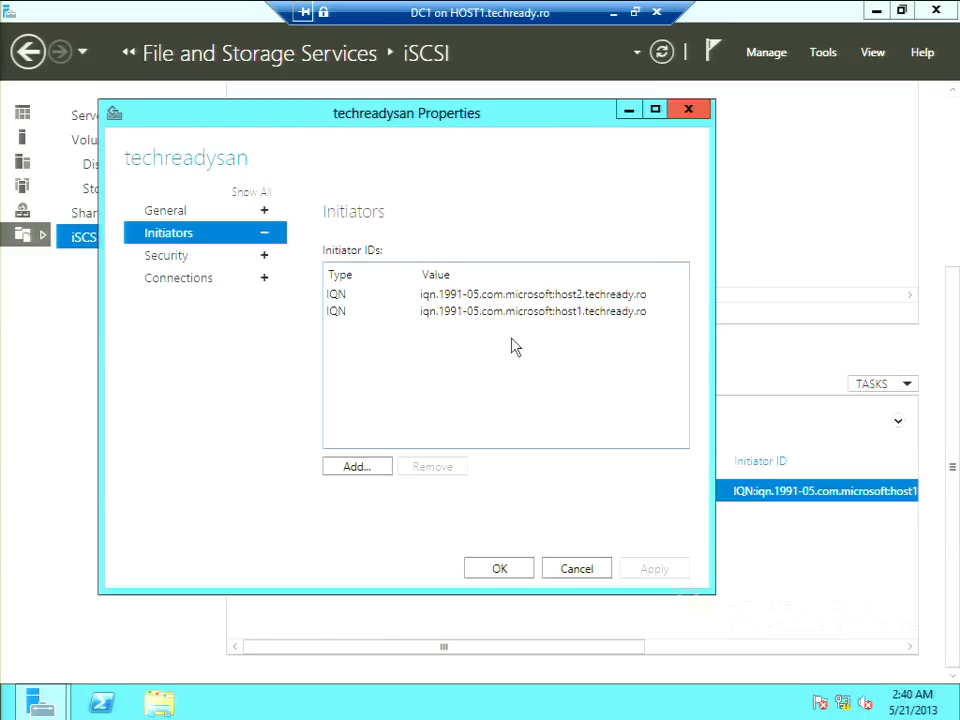
click(169, 264)
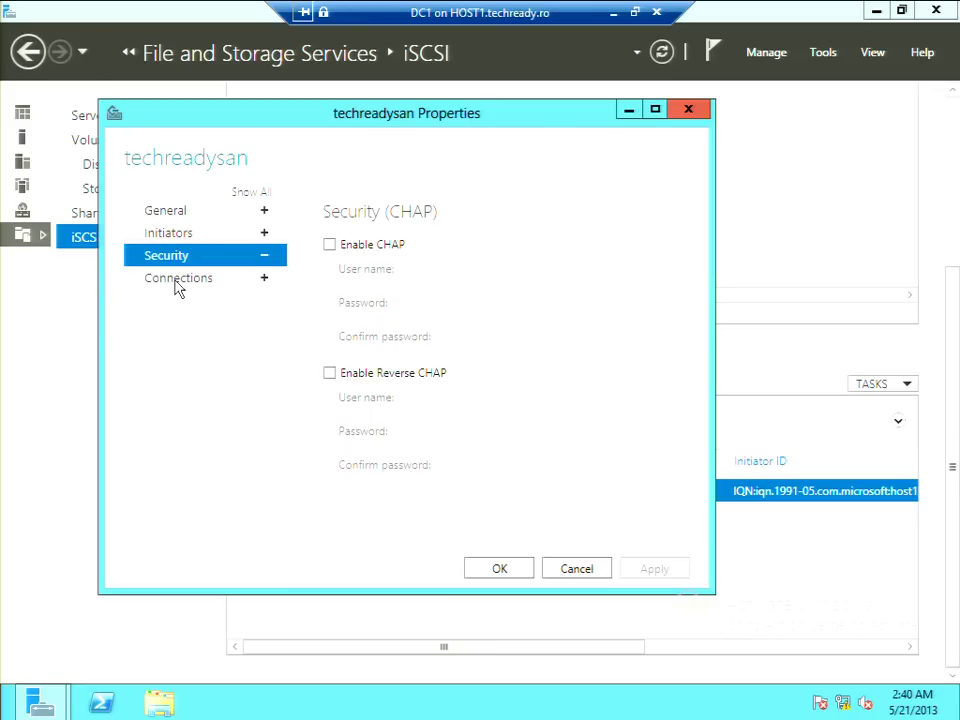
click(177, 285)
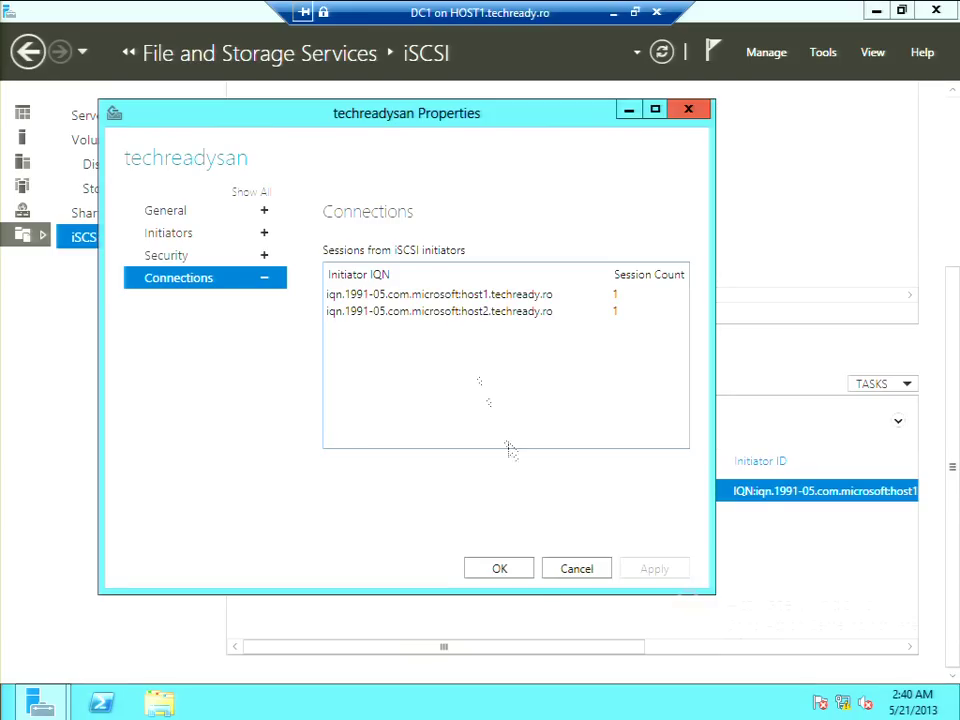
click(567, 578)
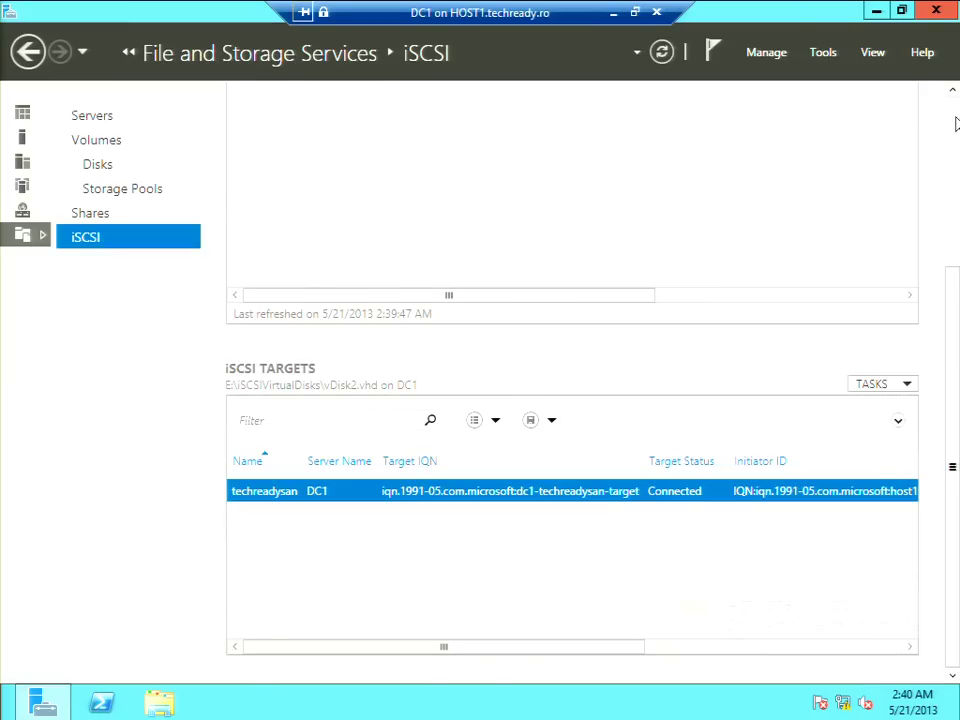
Step: Look over the existing iSCSI virtual disks vDisk1 and vDisk2 on DC1
scroll(955, 123, up, 3)
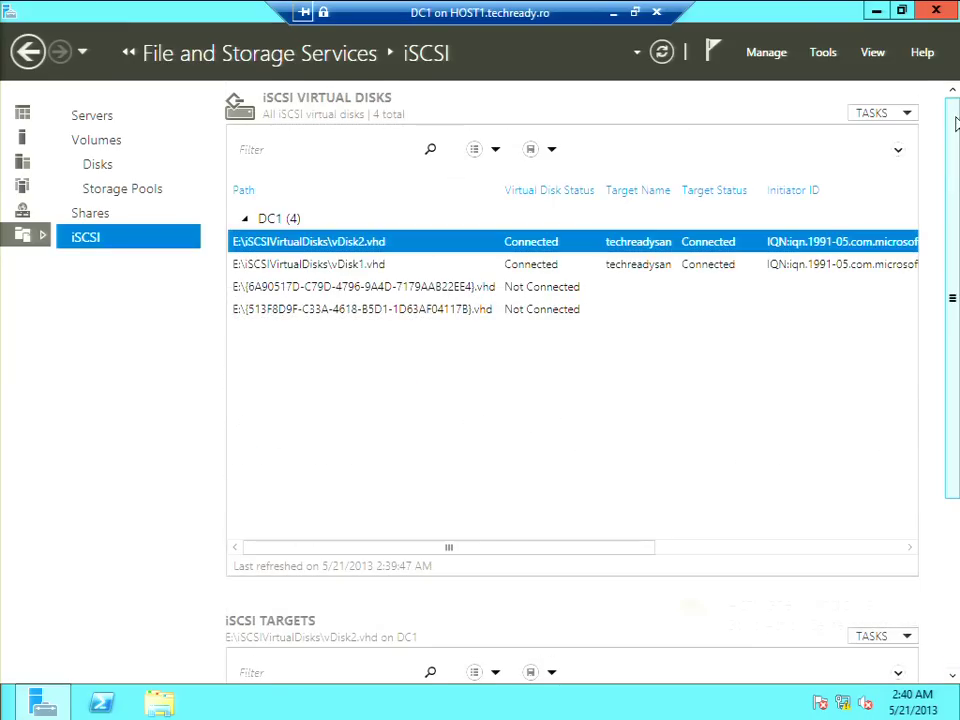
click(350, 266)
click(347, 245)
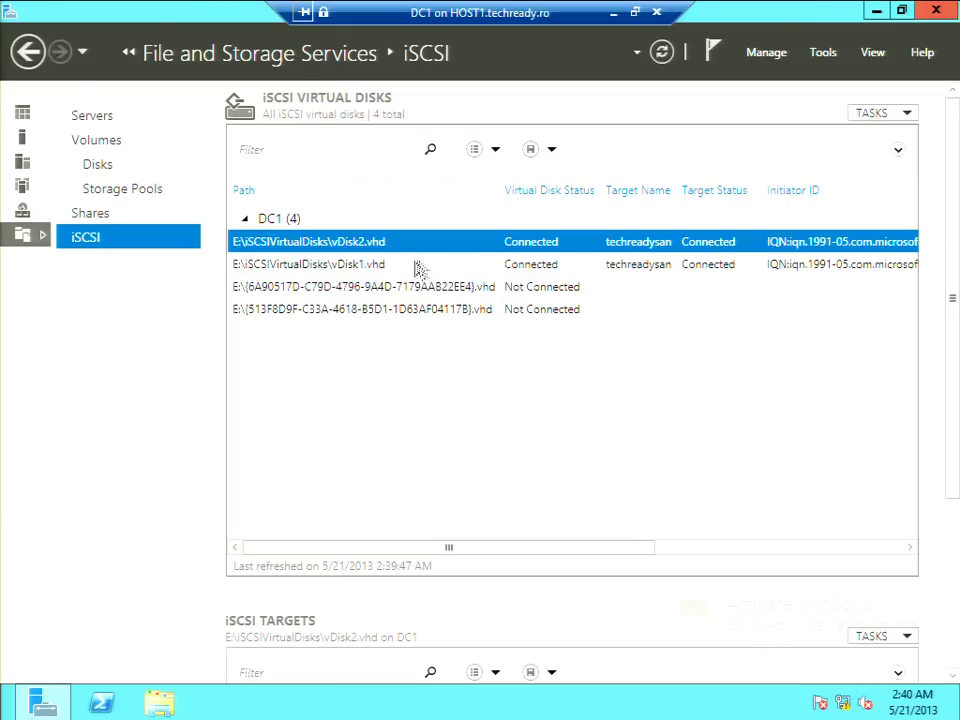
click(358, 262)
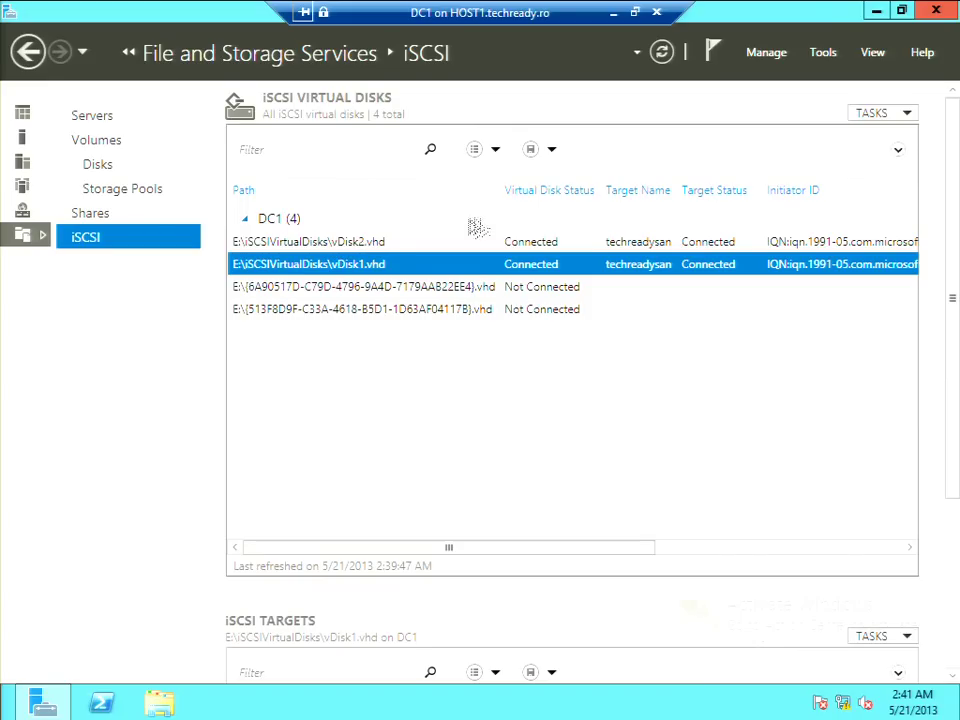
Step: Start a new iSCSI virtual disk on DC1 and choose volume E: as its storage location
click(909, 114)
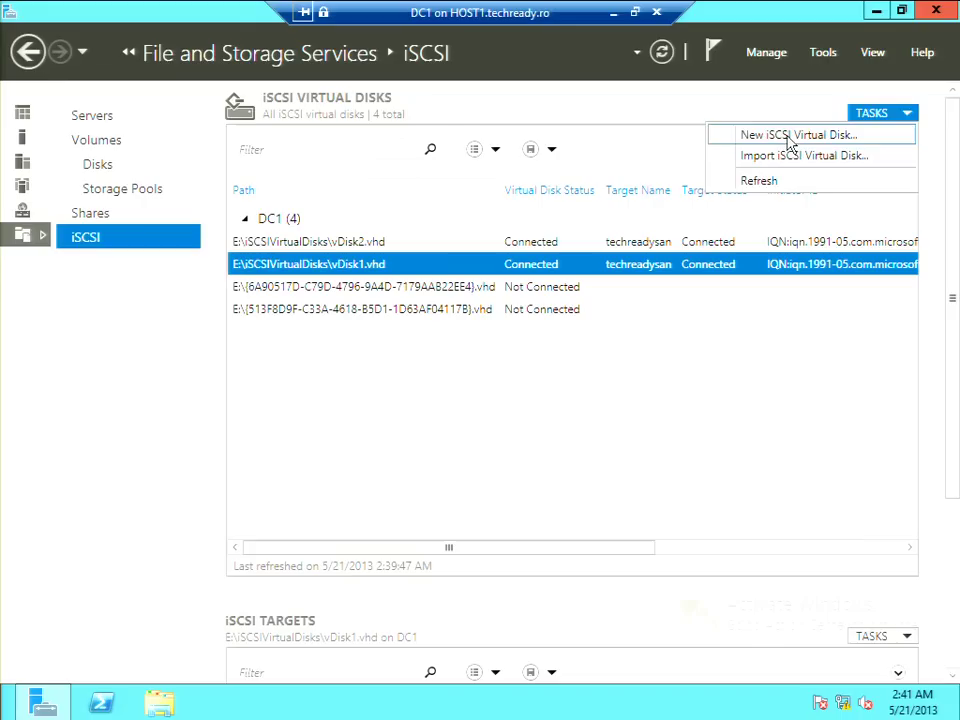
click(789, 140)
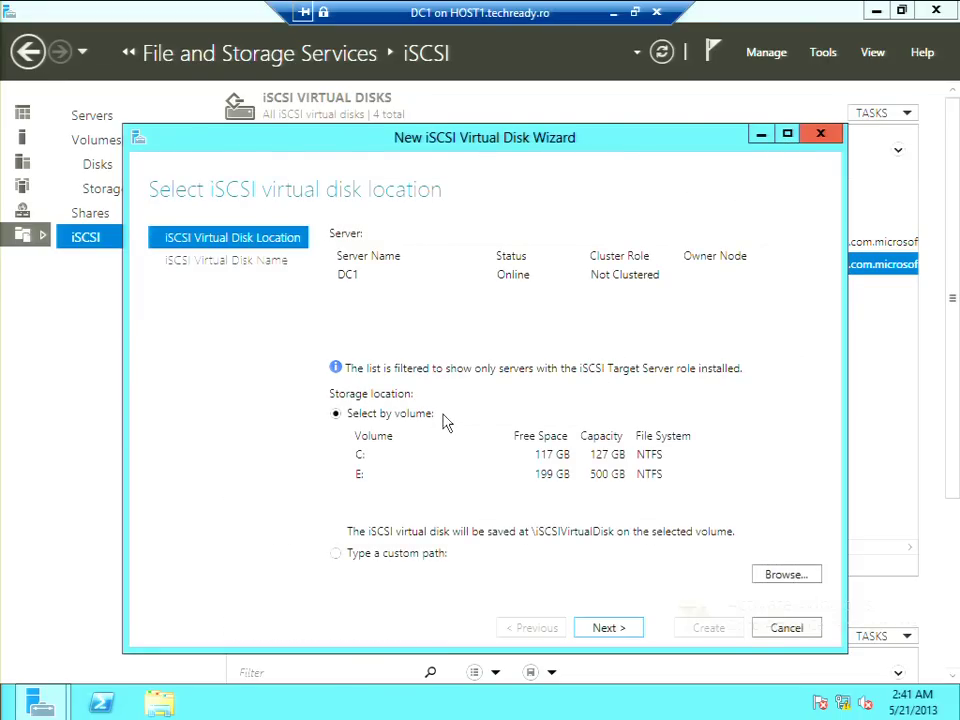
click(366, 477)
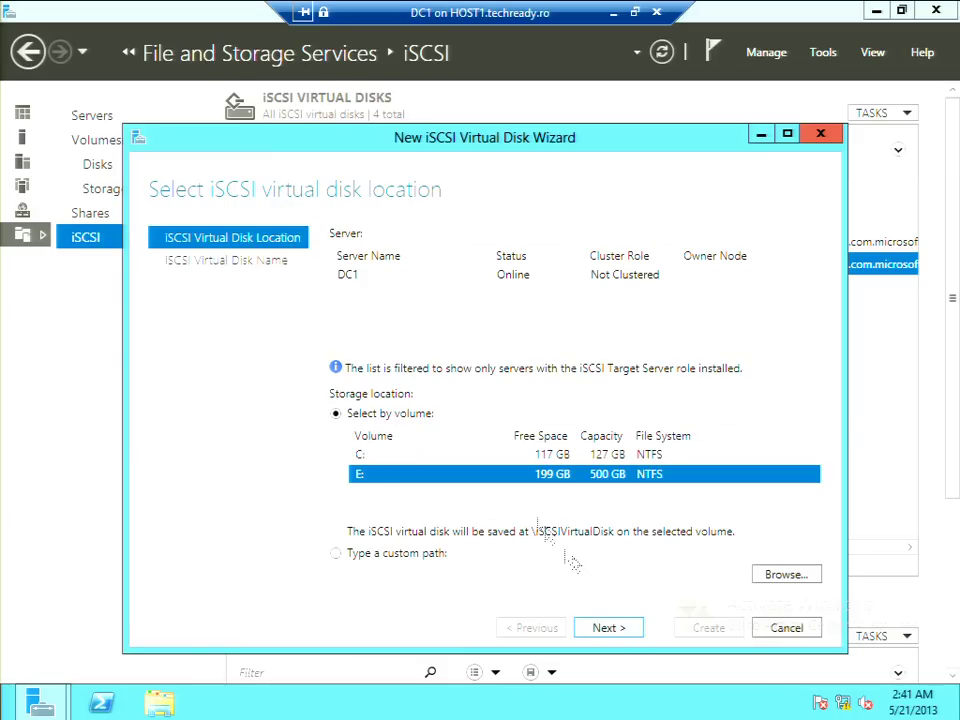
click(605, 628)
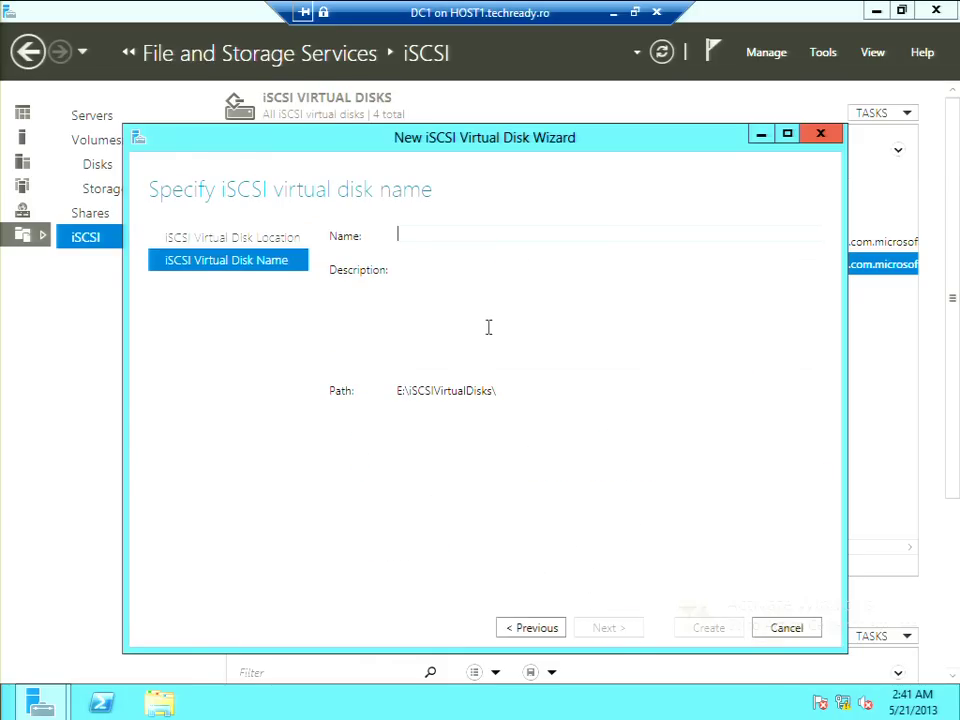
Step: Name the new iSCSI virtual disk vDisk3 and continue to the size settings
text(VD)
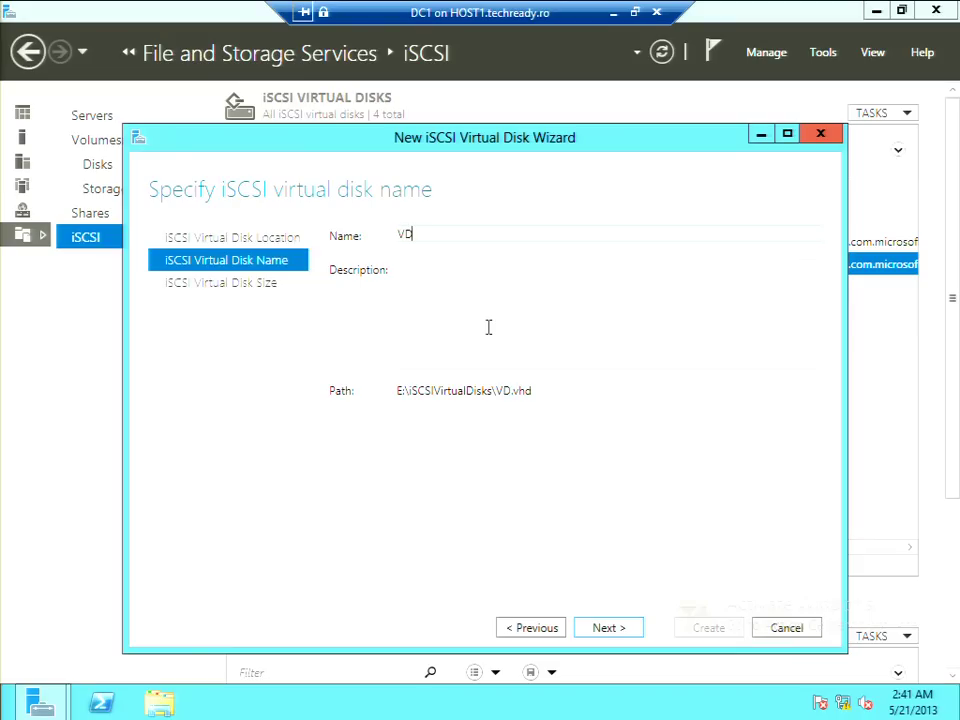
key(BackSpace)
key(BackSpace)
text(v)
key(BackSpace)
text(vDisk3)
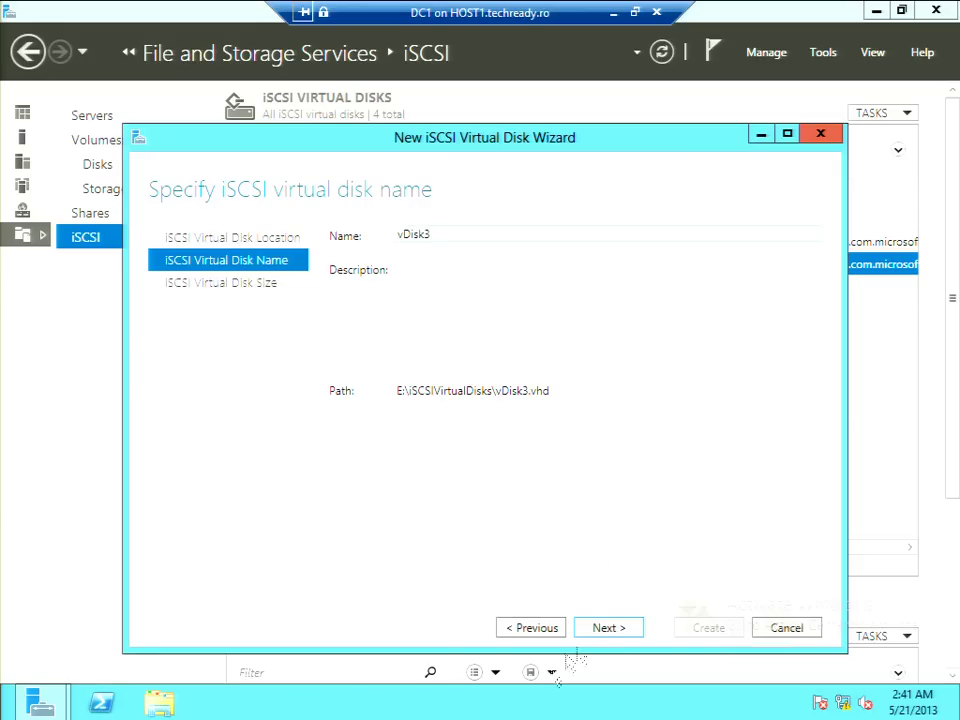
click(603, 628)
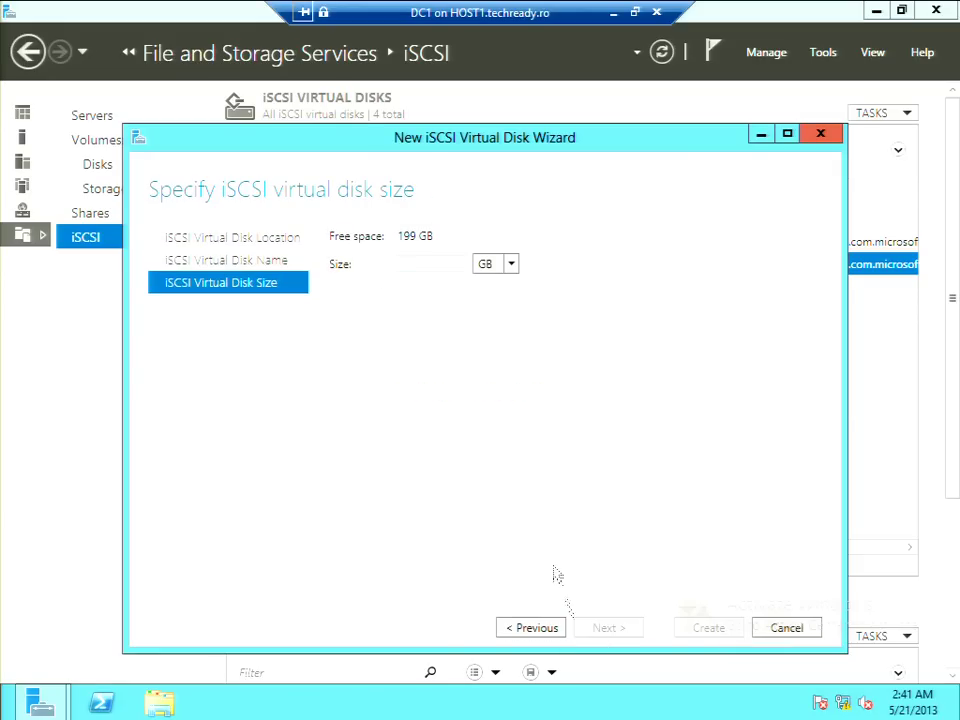
Step: Set the virtual disk size to 100 GB, keep the existing techreadysan target and create the disk
text(100)
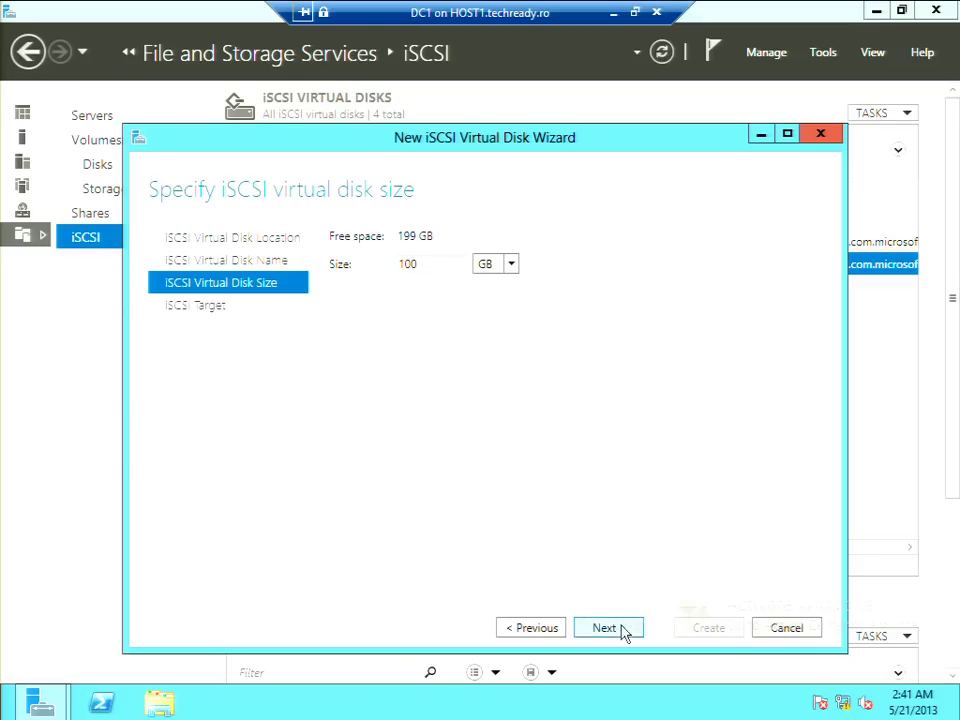
click(621, 629)
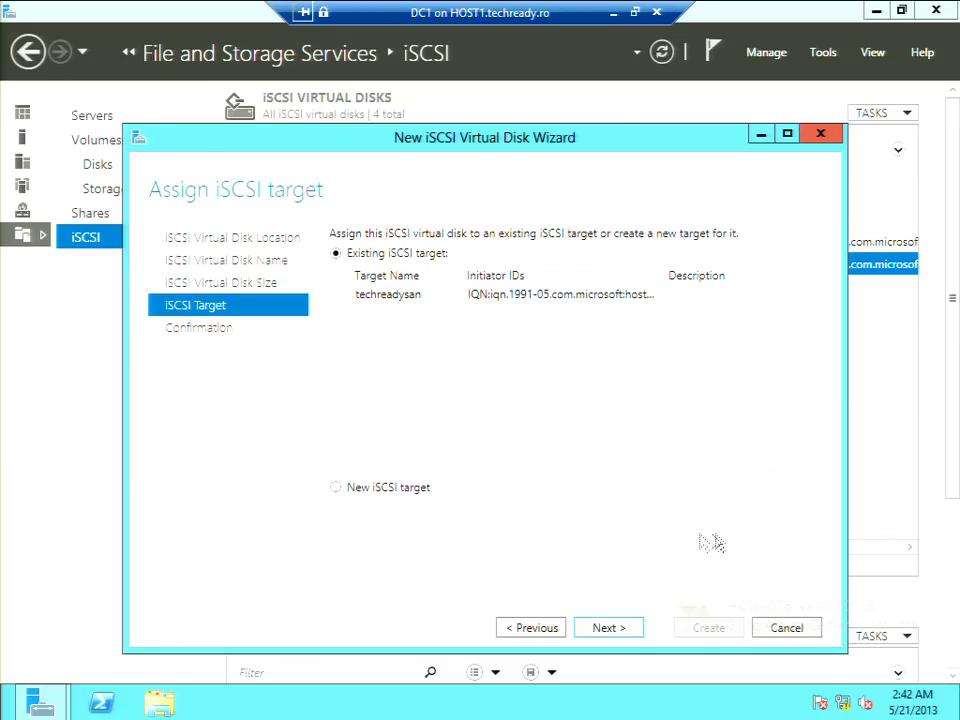
click(606, 629)
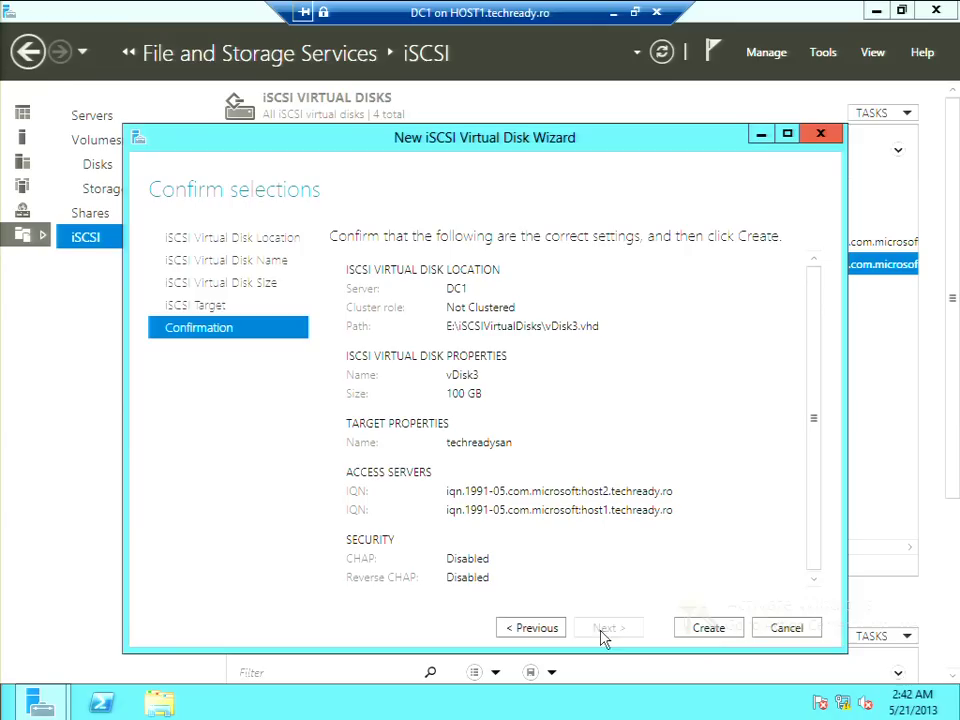
click(708, 628)
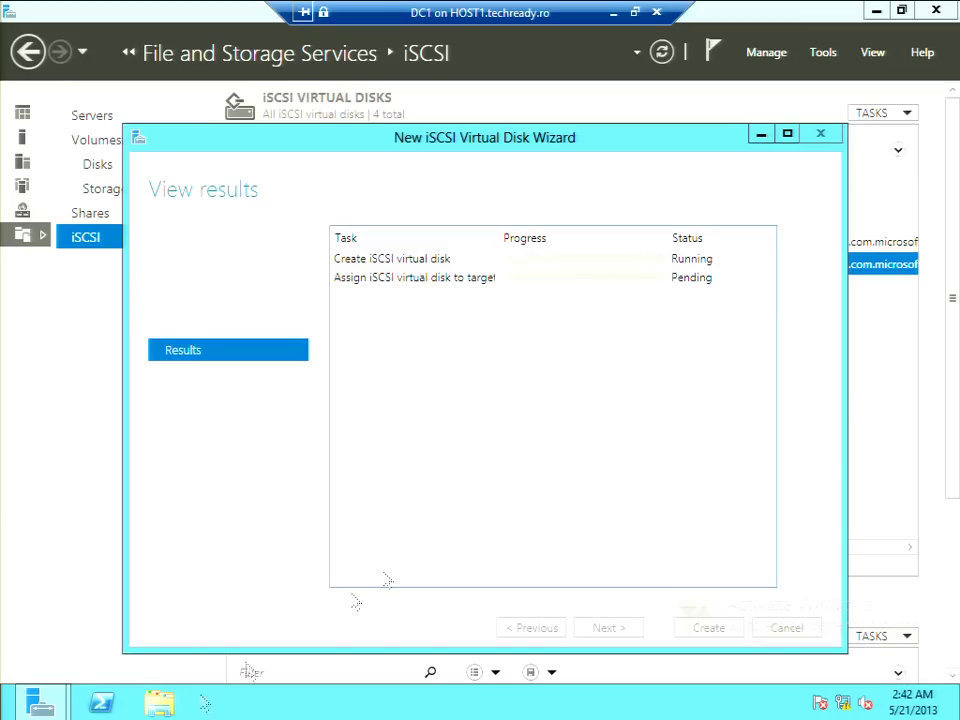
Step: Check the virtual disk files in the iSCSIVirtualDisks folder on Storage (E:) in File Explorer, and close the window
click(162, 706)
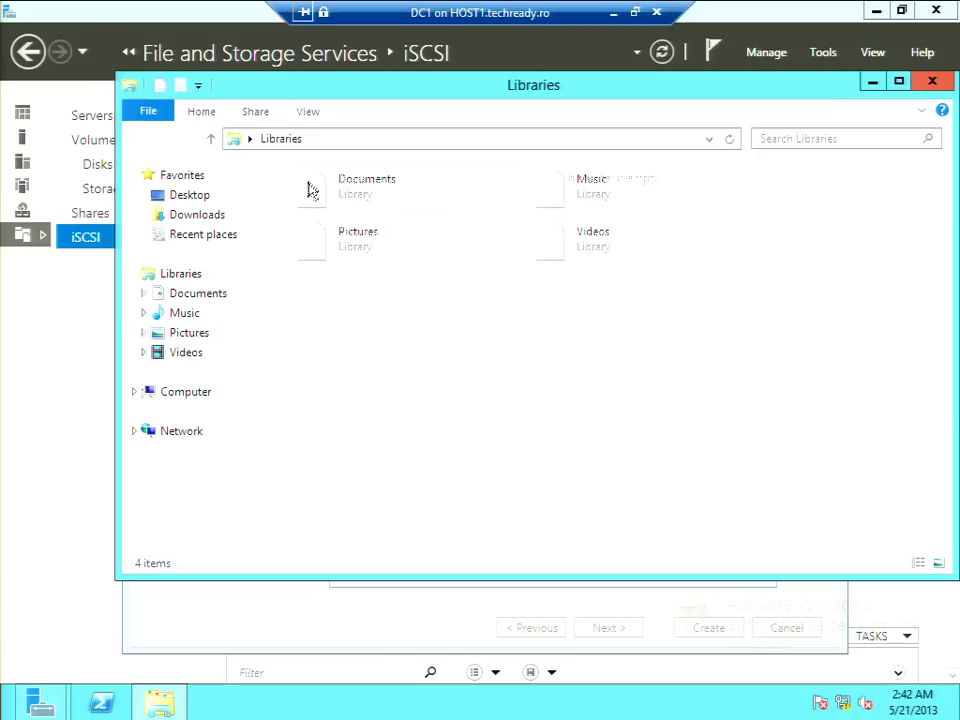
click(137, 396)
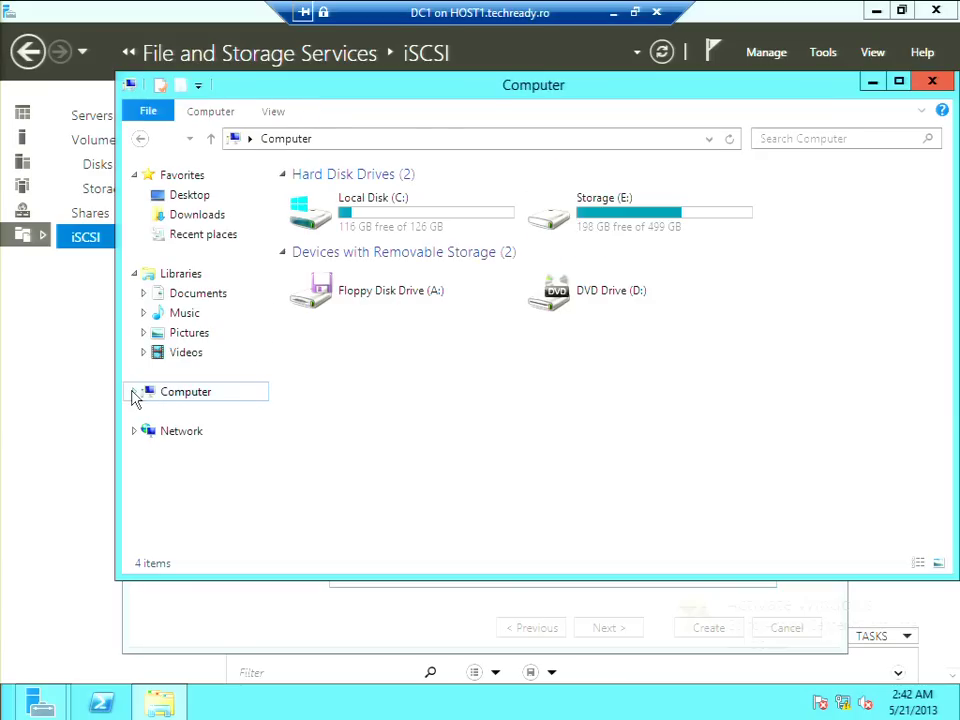
click(604, 225)
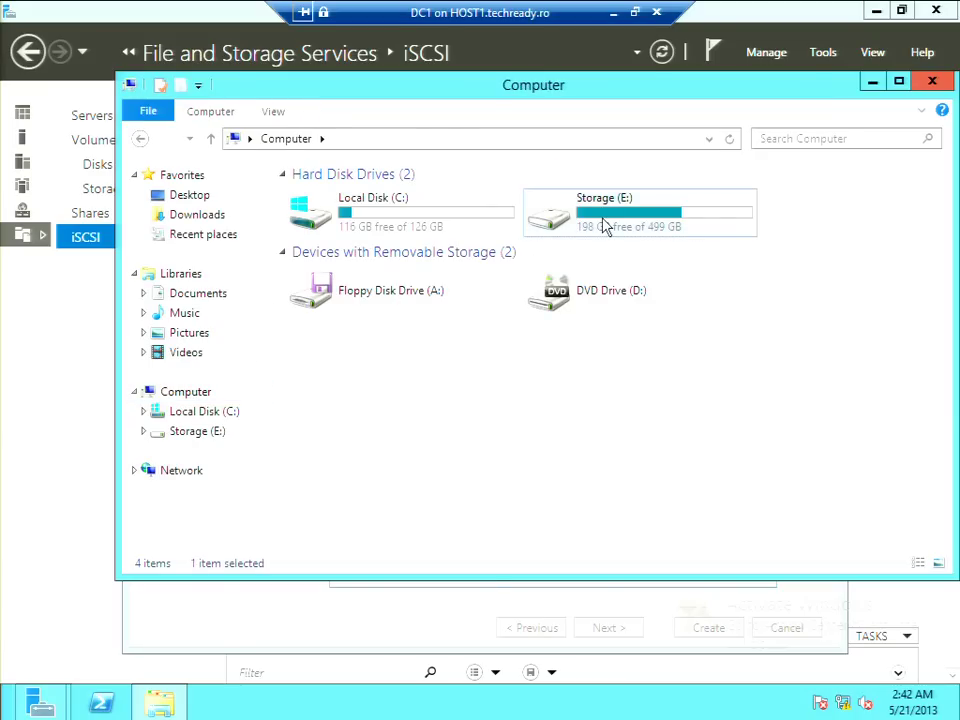
double_click(604, 225)
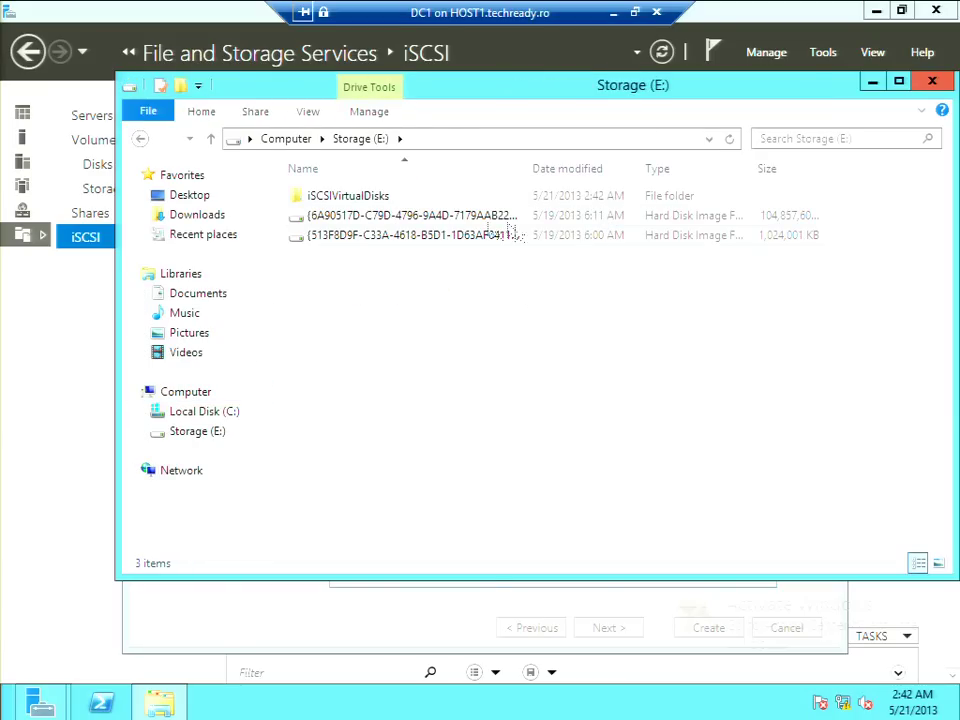
double_click(350, 196)
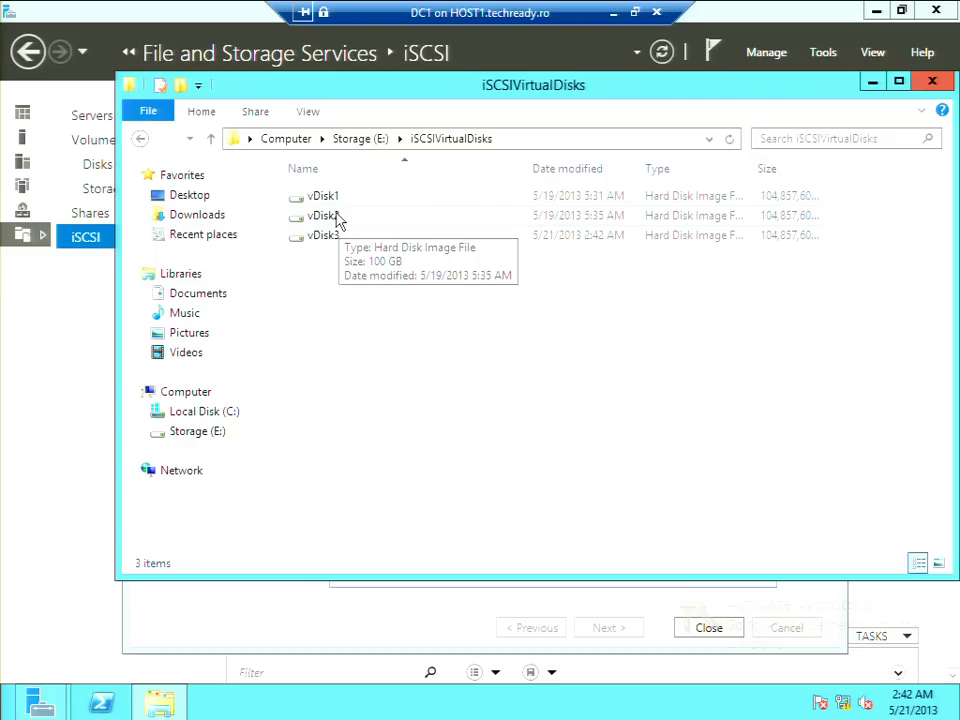
click(933, 84)
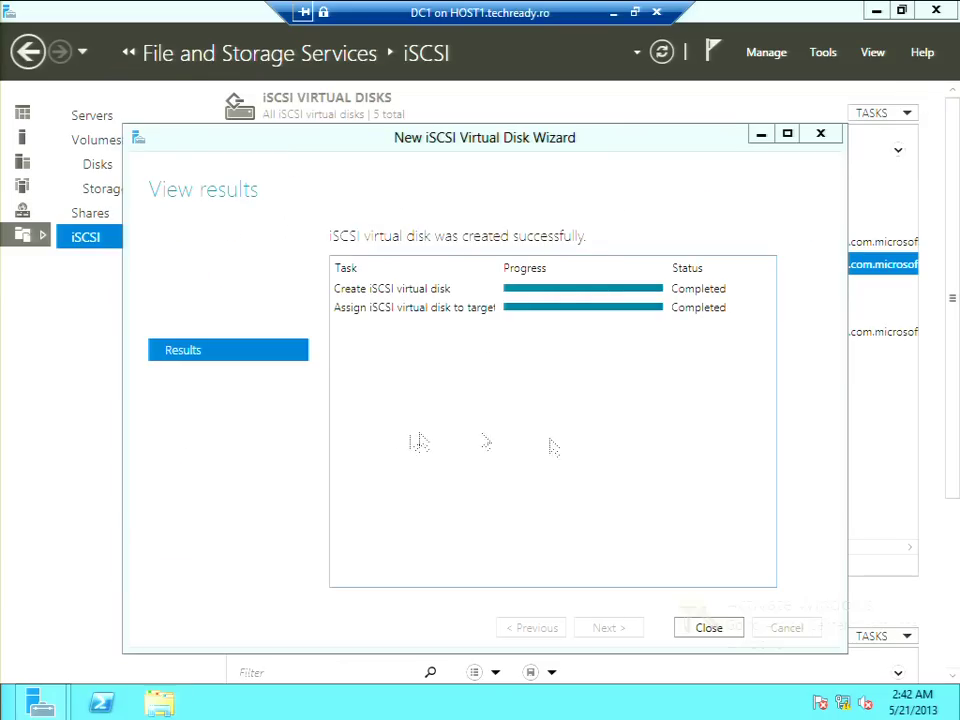
Step: Close the finished virtual disk wizard, leave the DC1 session and open the iSCSI Initiator on the host from Server Manager
click(704, 630)
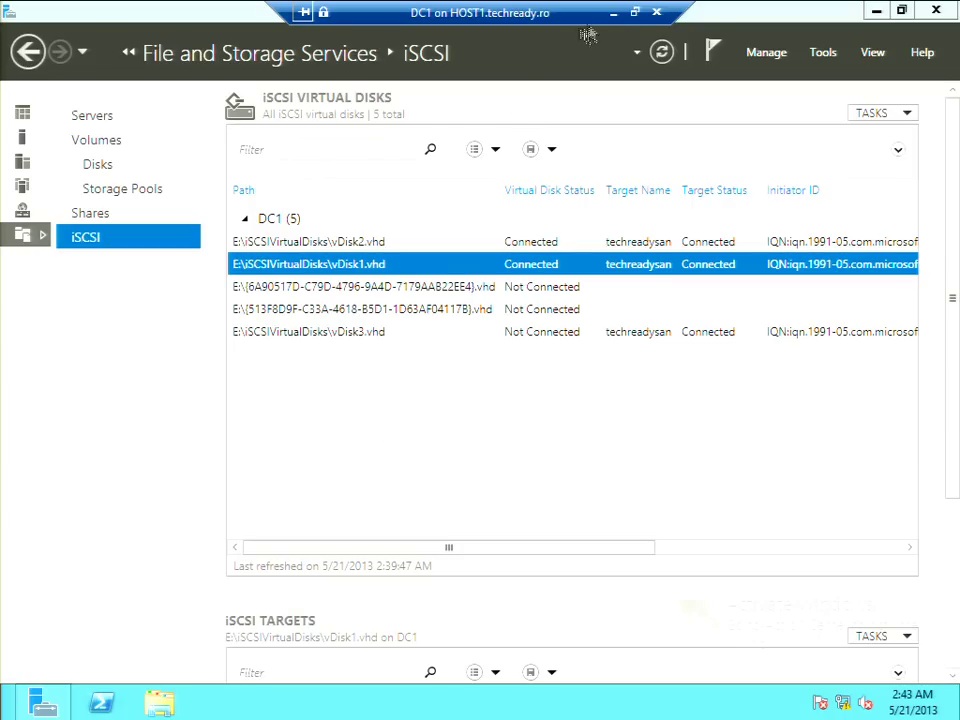
click(610, 12)
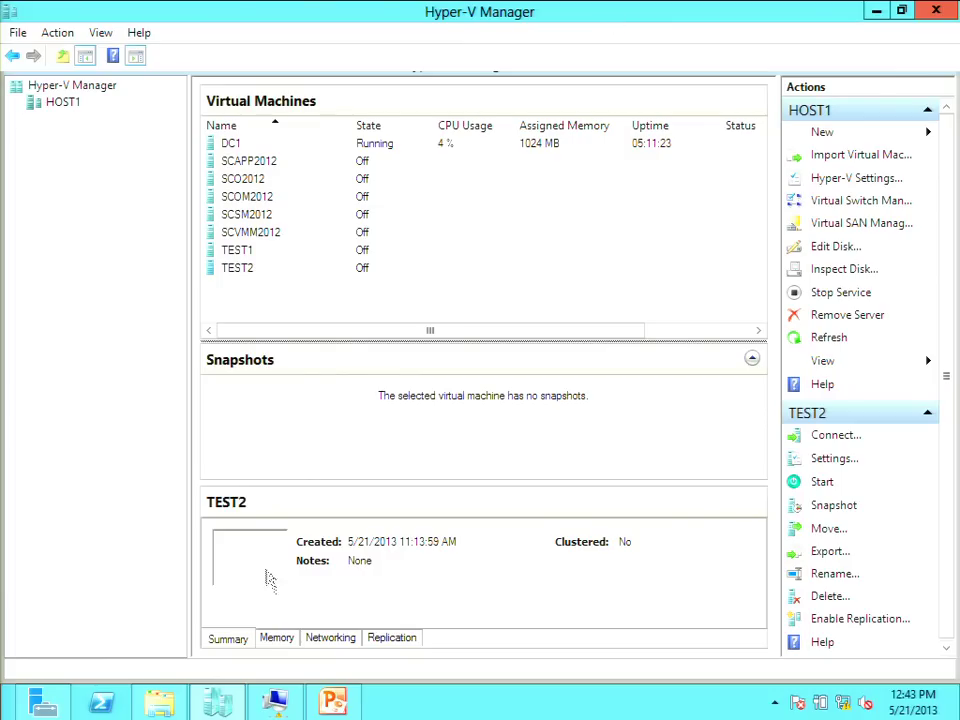
mouse_move(2, 717)
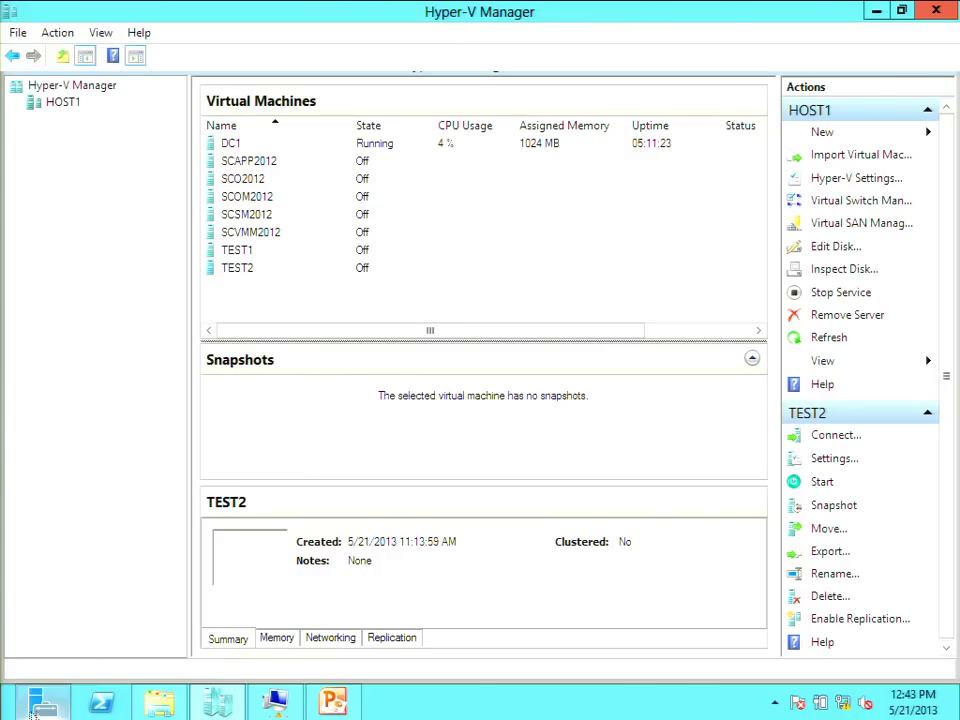
click(43, 705)
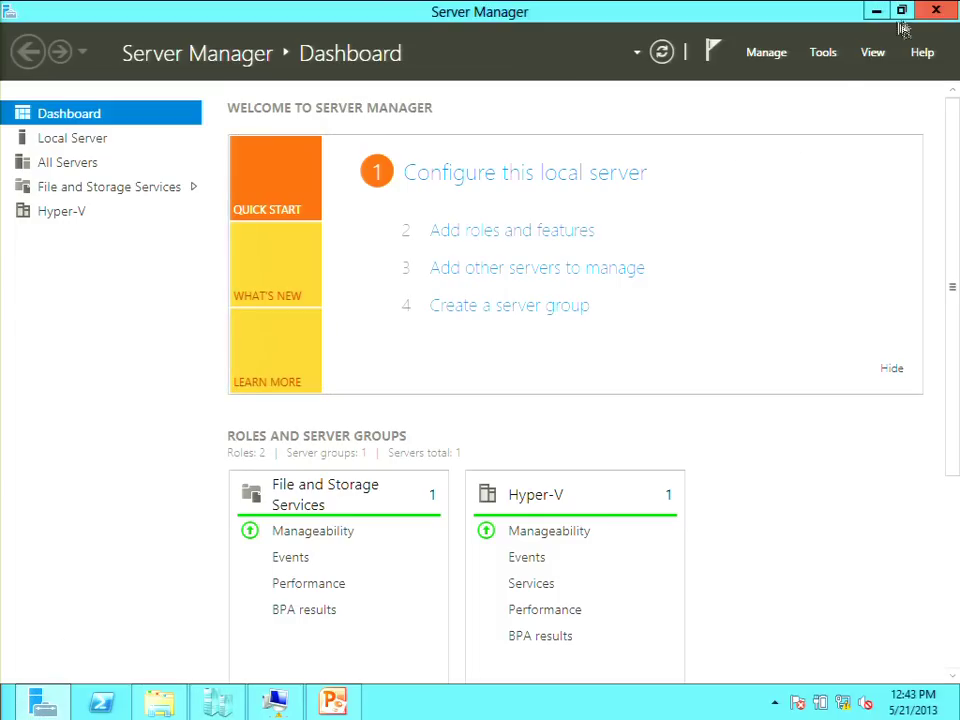
click(823, 52)
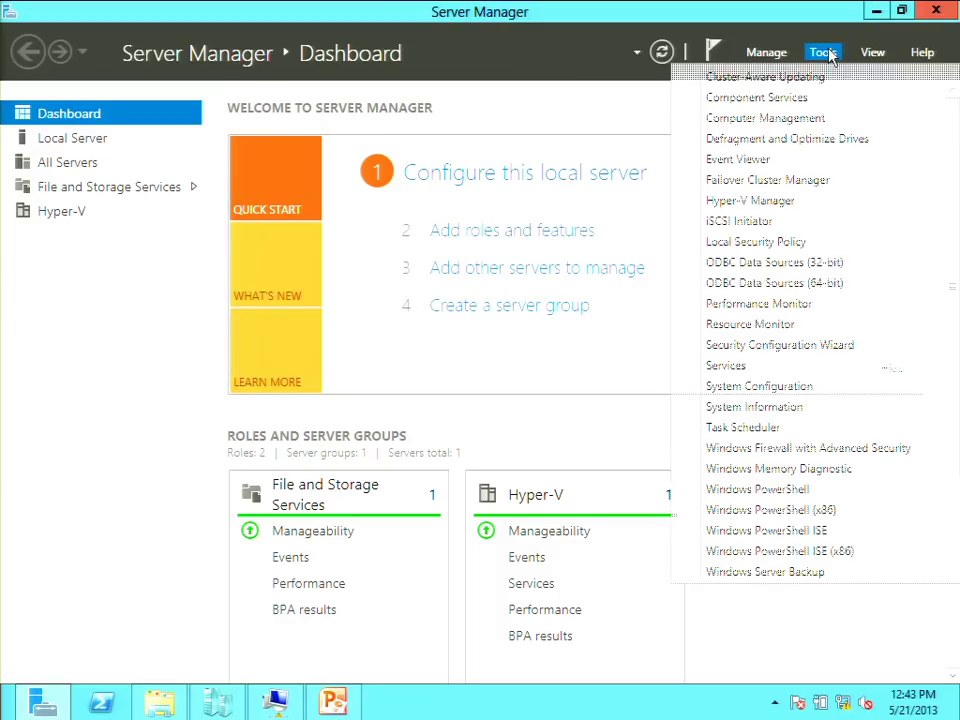
click(768, 220)
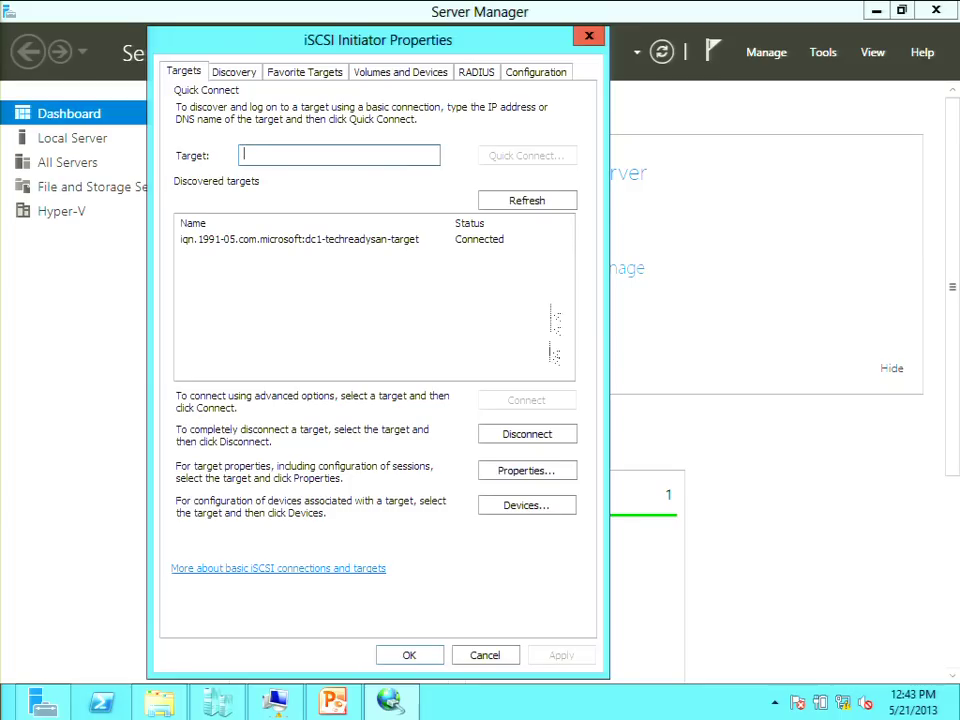
Step: Check the discovered target and its portal, auto-configure the available iSCSI volumes and devices, and accept the initiator properties
click(317, 243)
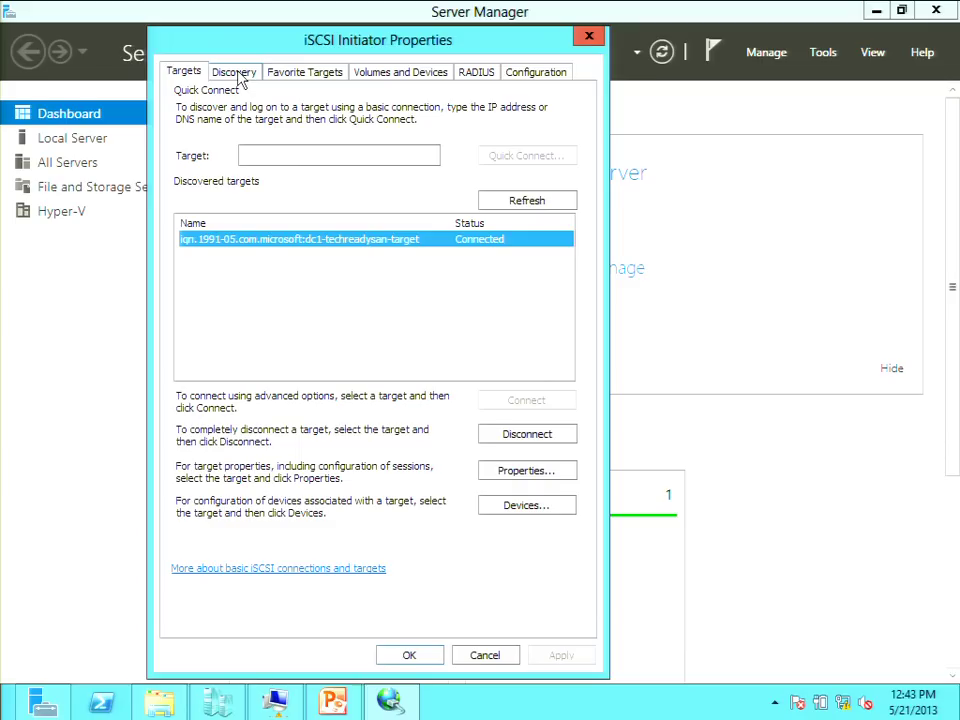
click(255, 157)
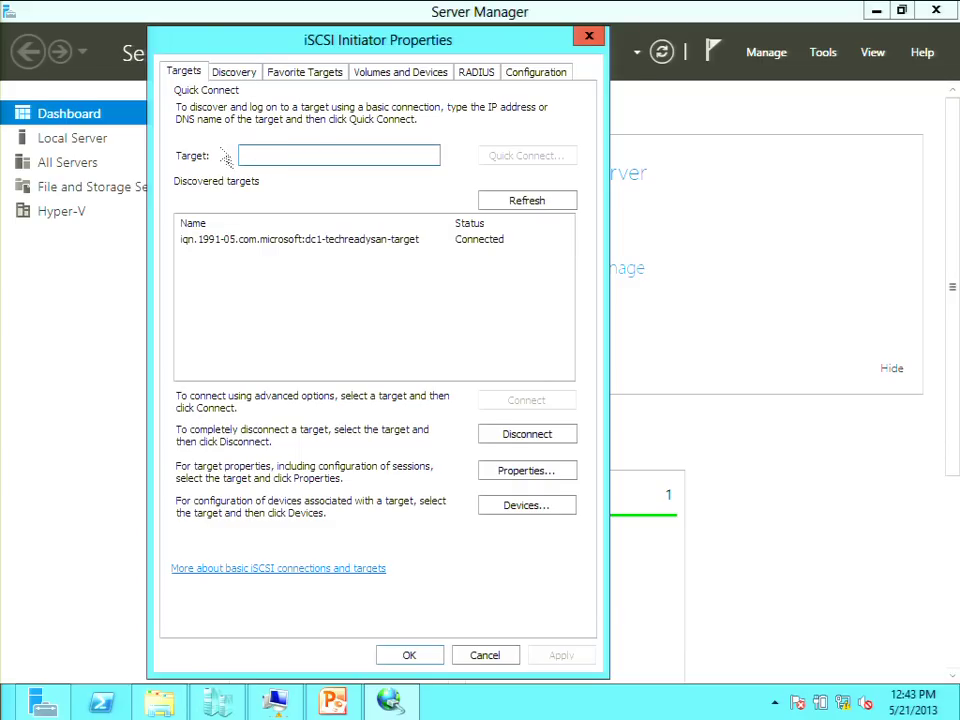
click(231, 78)
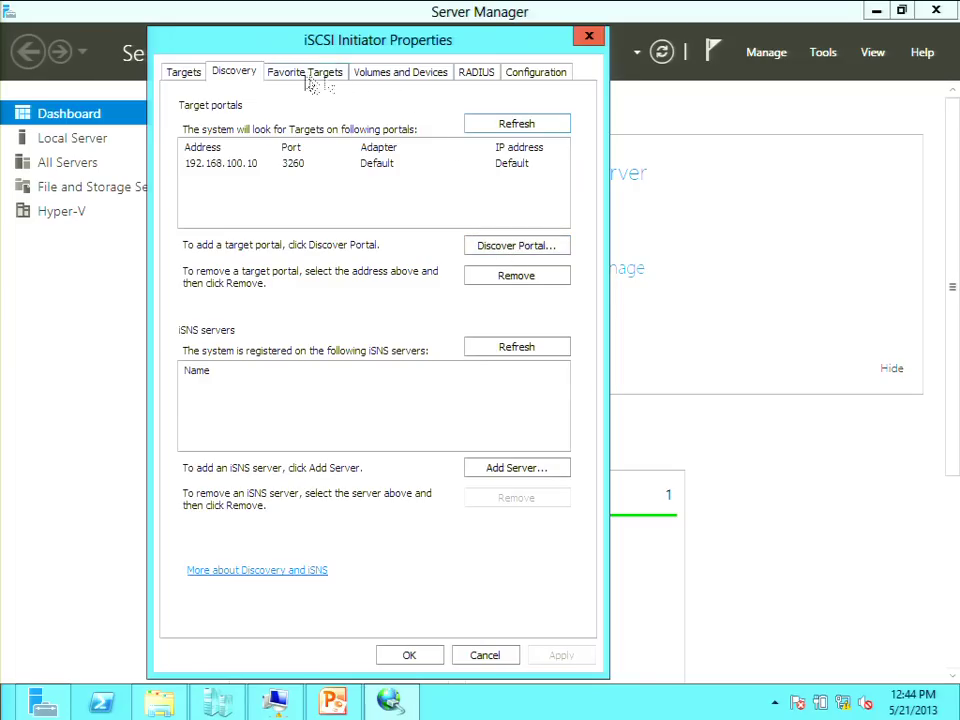
click(381, 76)
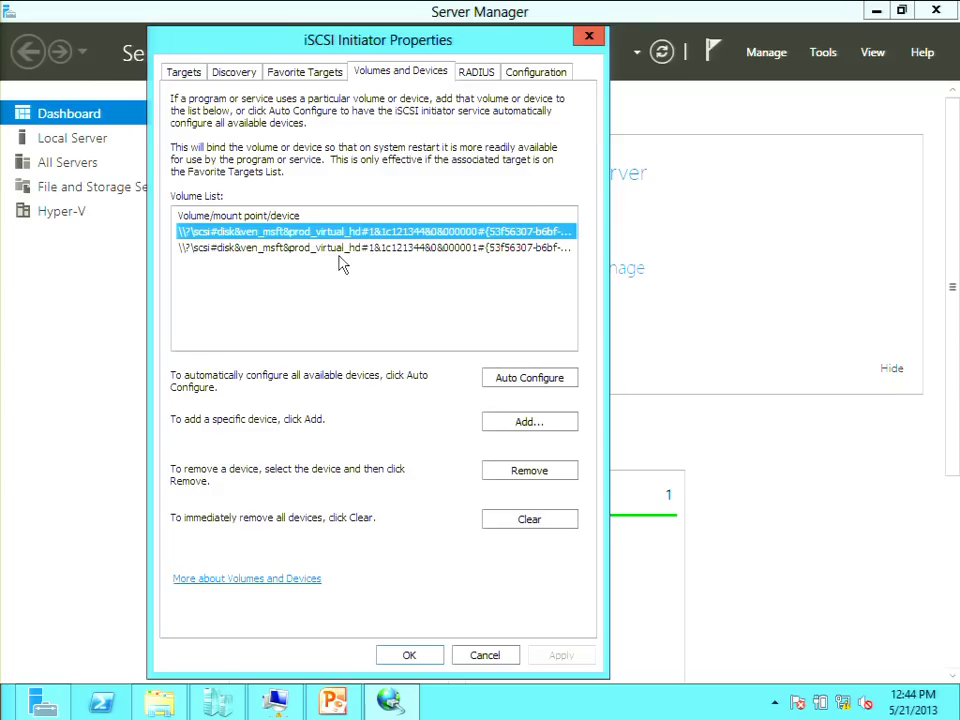
click(541, 385)
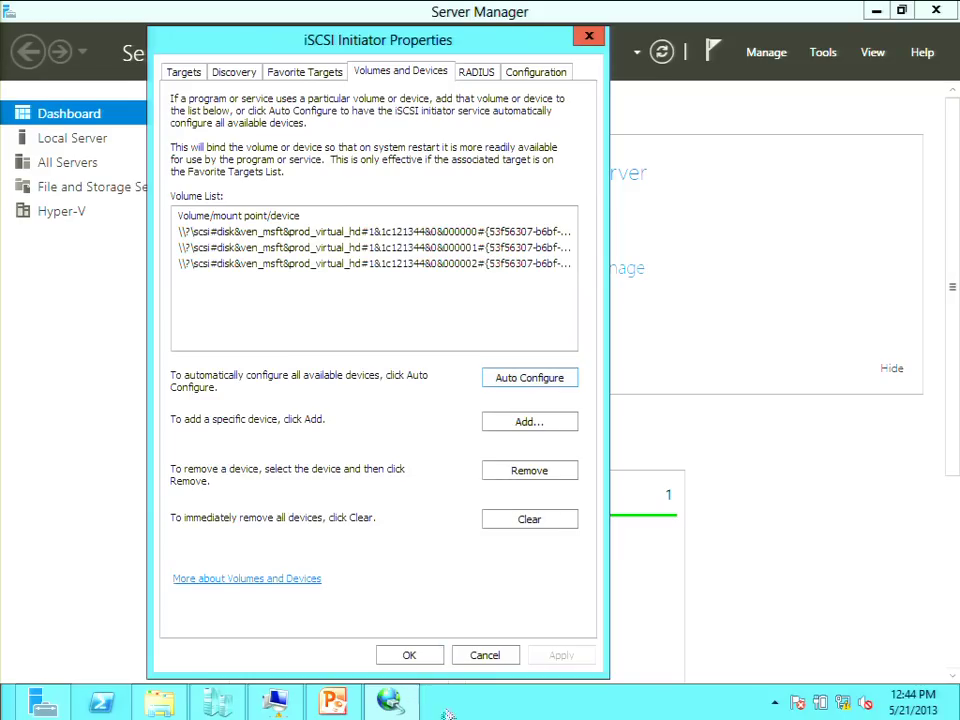
click(437, 660)
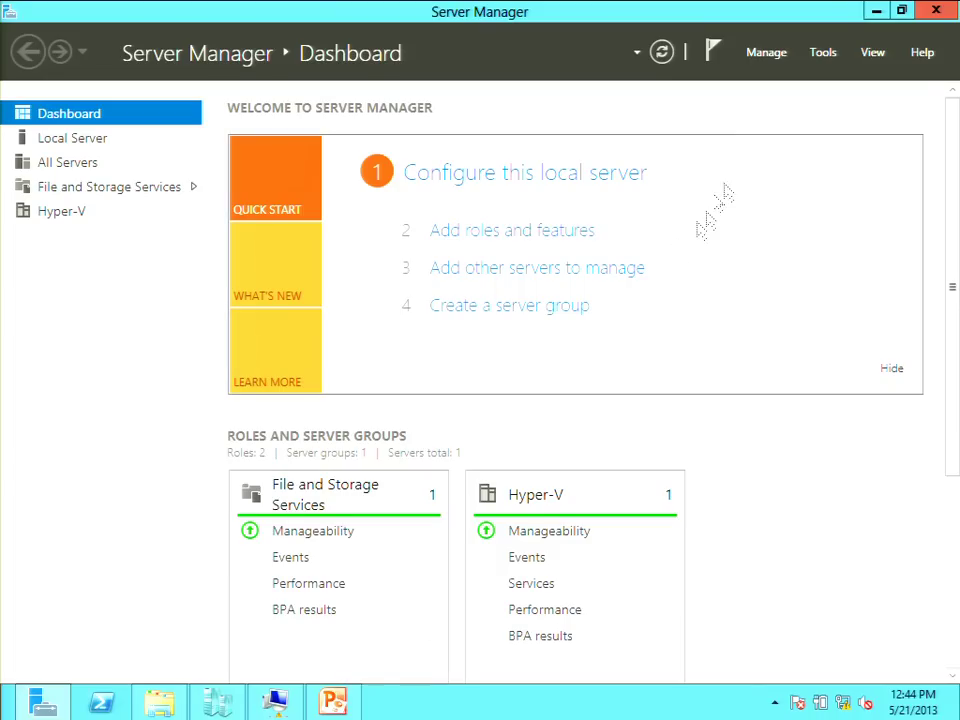
Step: Try to open Failover Cluster Manager from the local administrator session, and close it
click(820, 54)
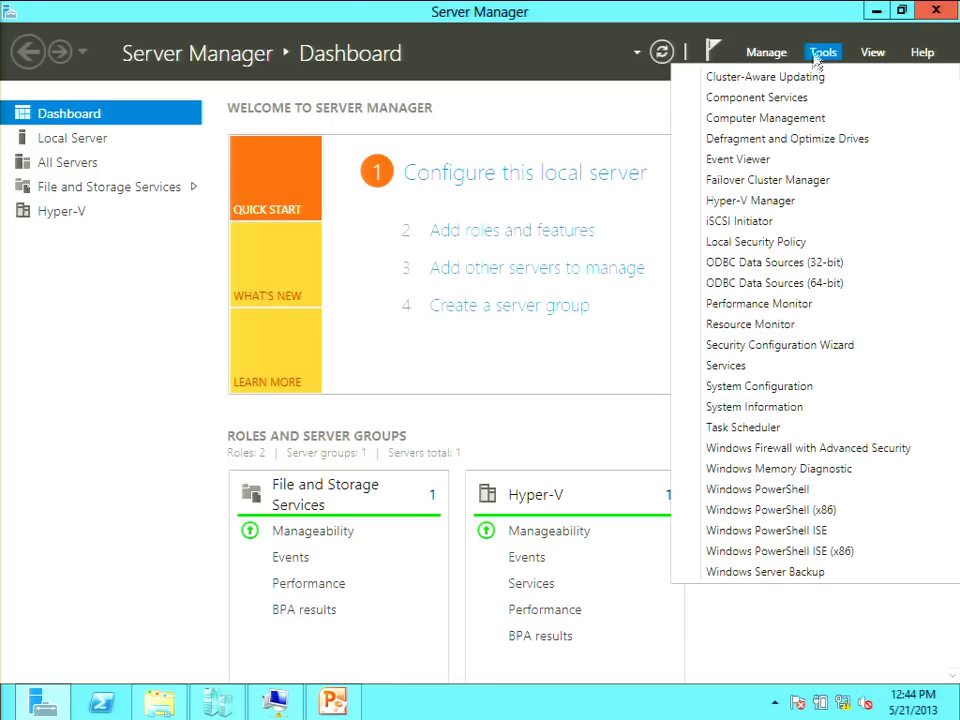
click(783, 186)
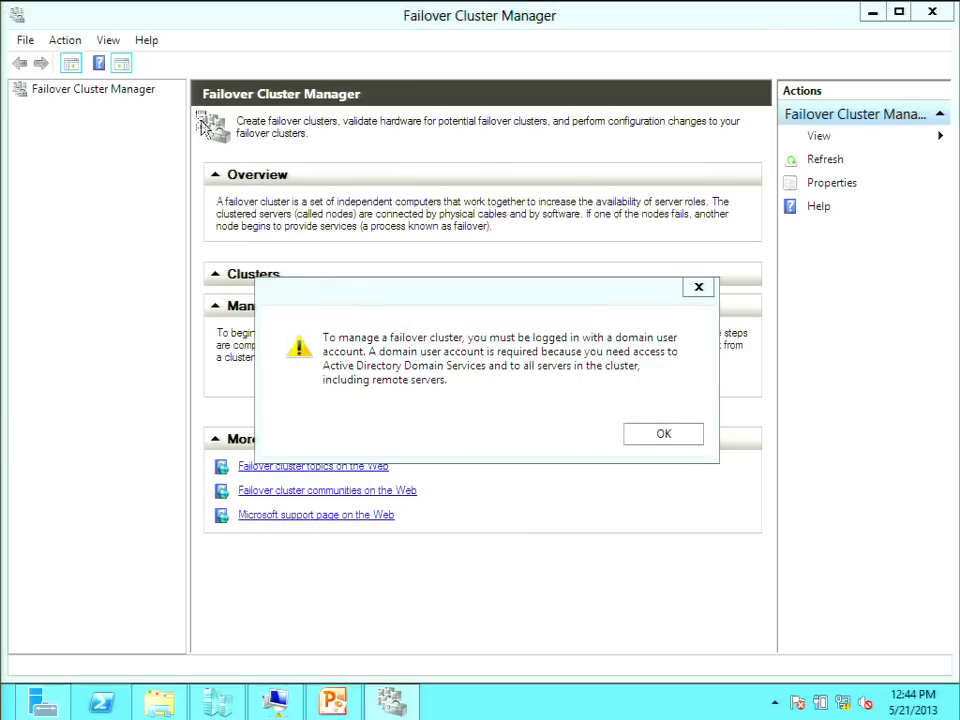
click(662, 442)
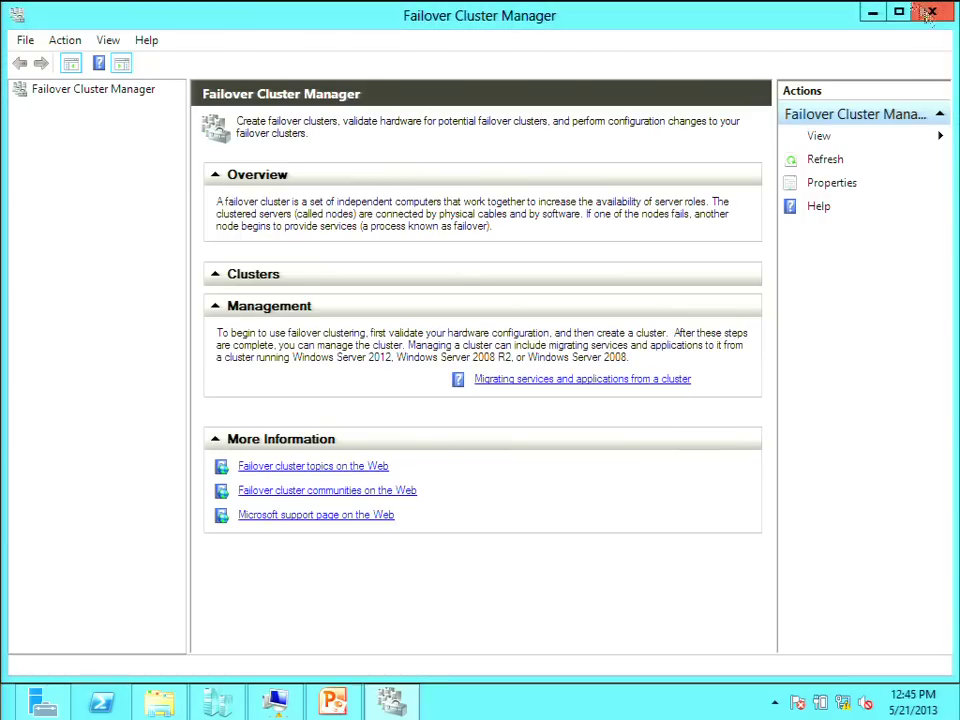
click(943, 14)
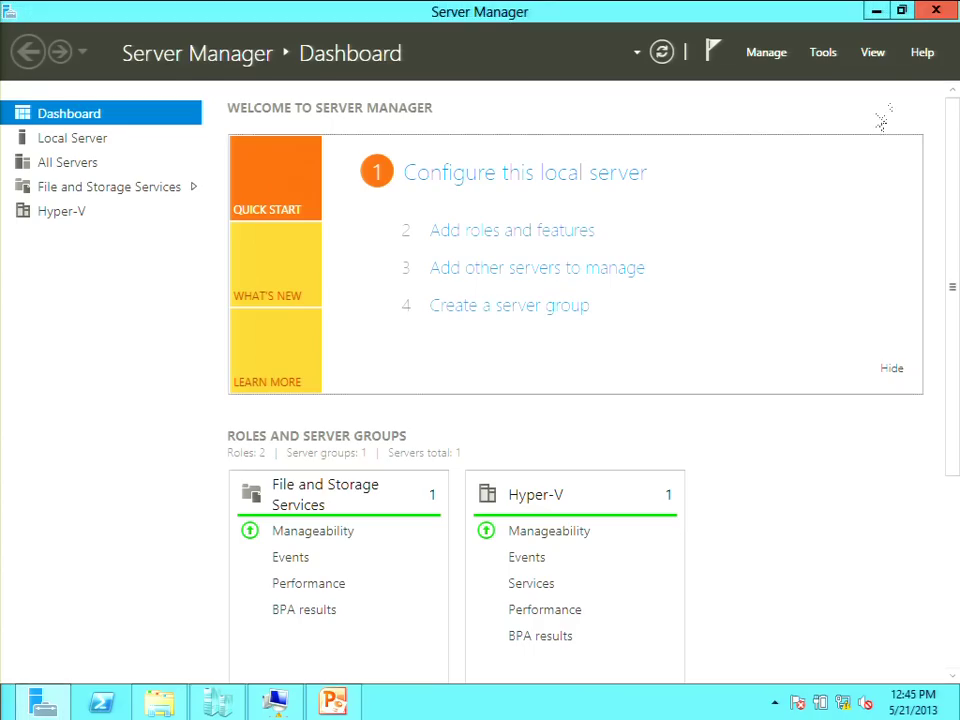
Step: Sign the local Administrator account out of the host
click(217, 700)
click(12, 708)
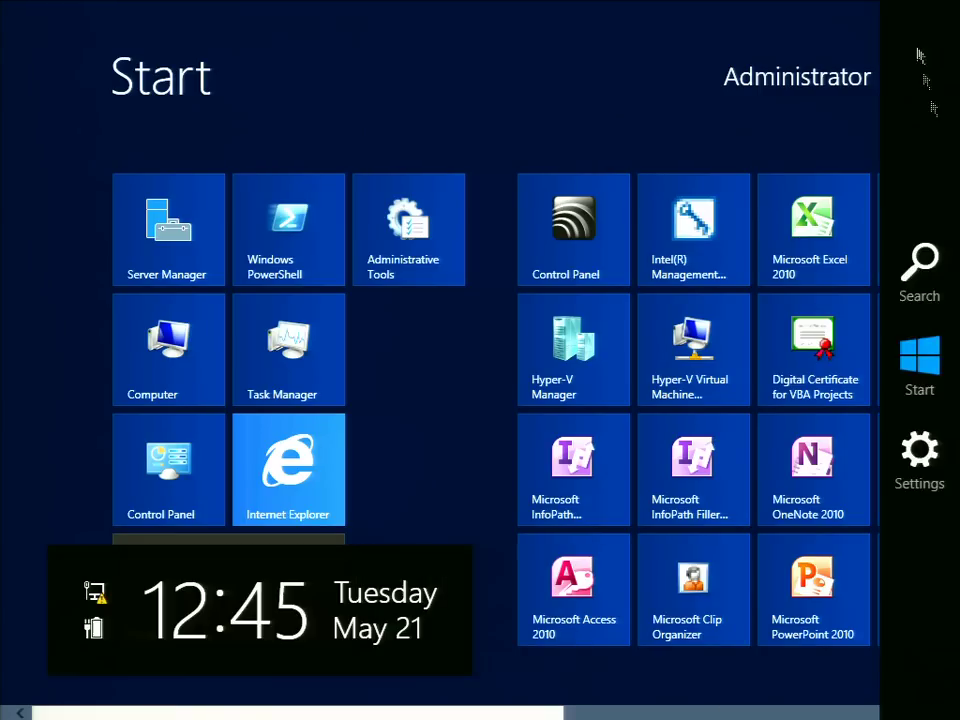
click(864, 90)
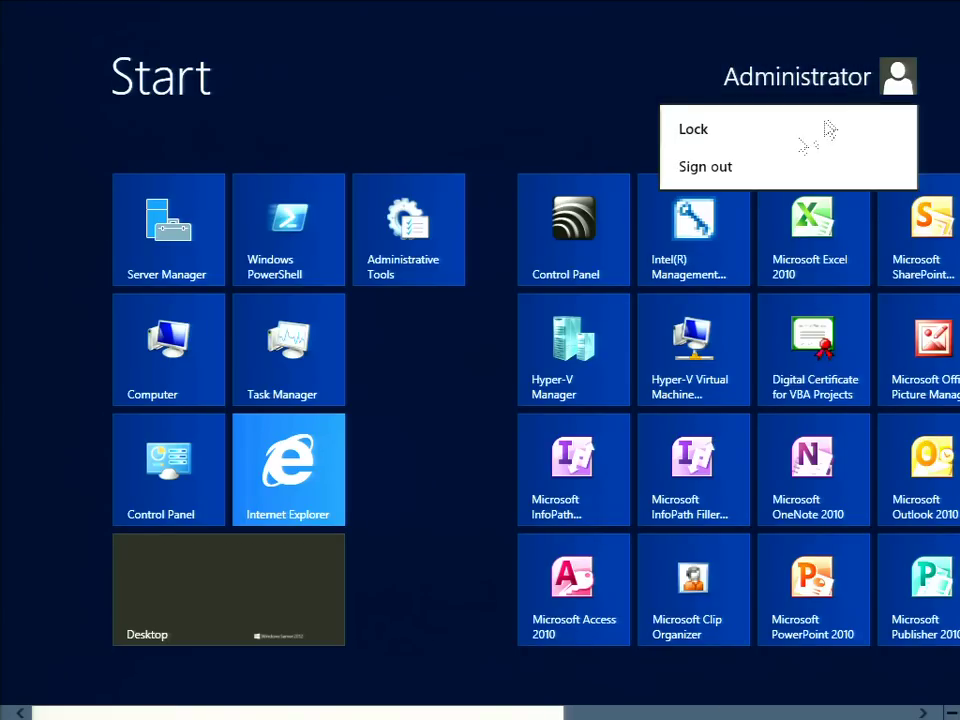
click(744, 170)
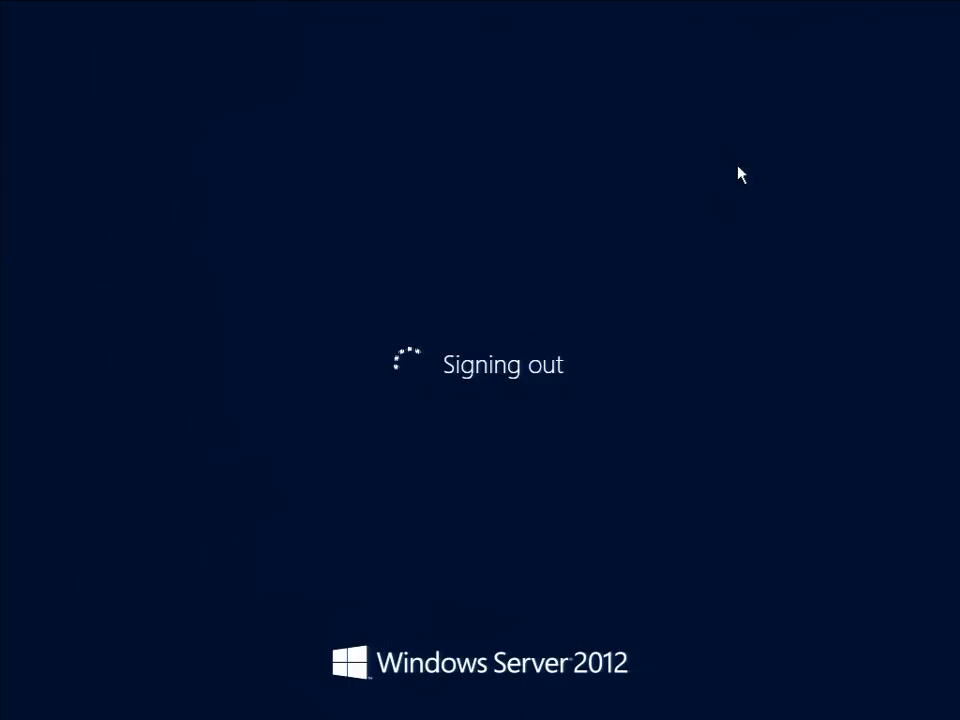
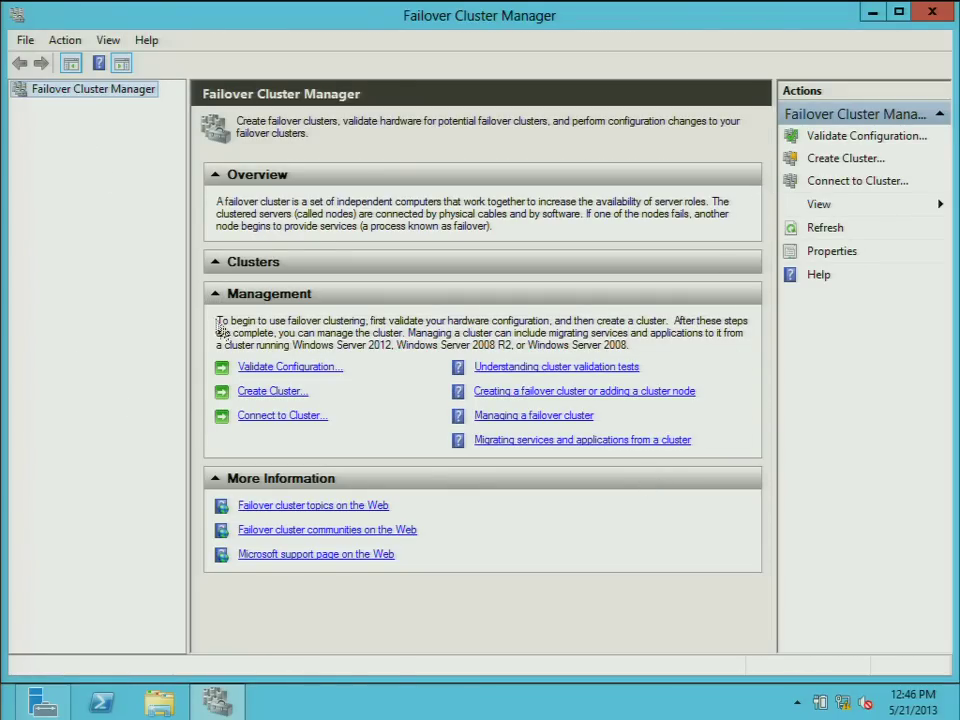
Step: Start validating a cluster configuration in Failover Cluster Manager and add HOST1 and HOST2 as the servers to test
click(270, 373)
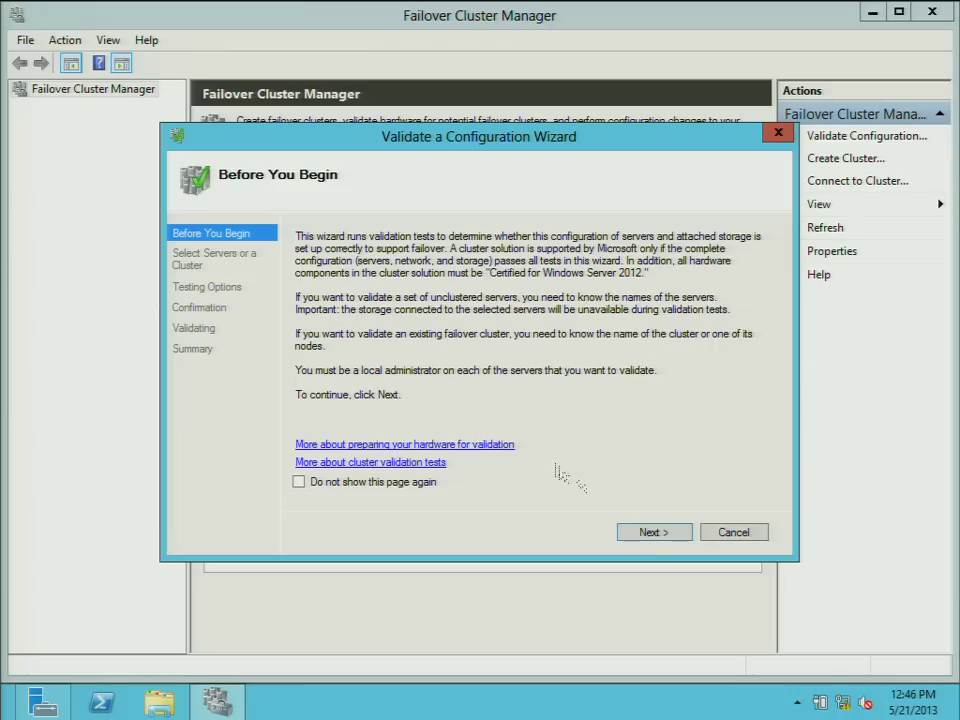
click(651, 533)
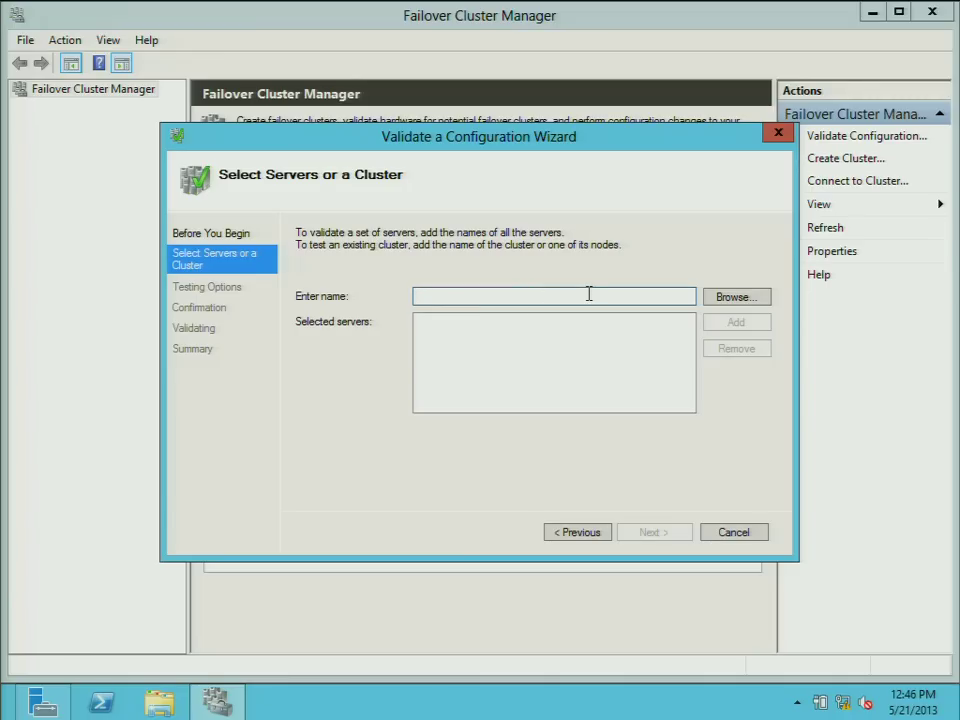
text(HOST1)
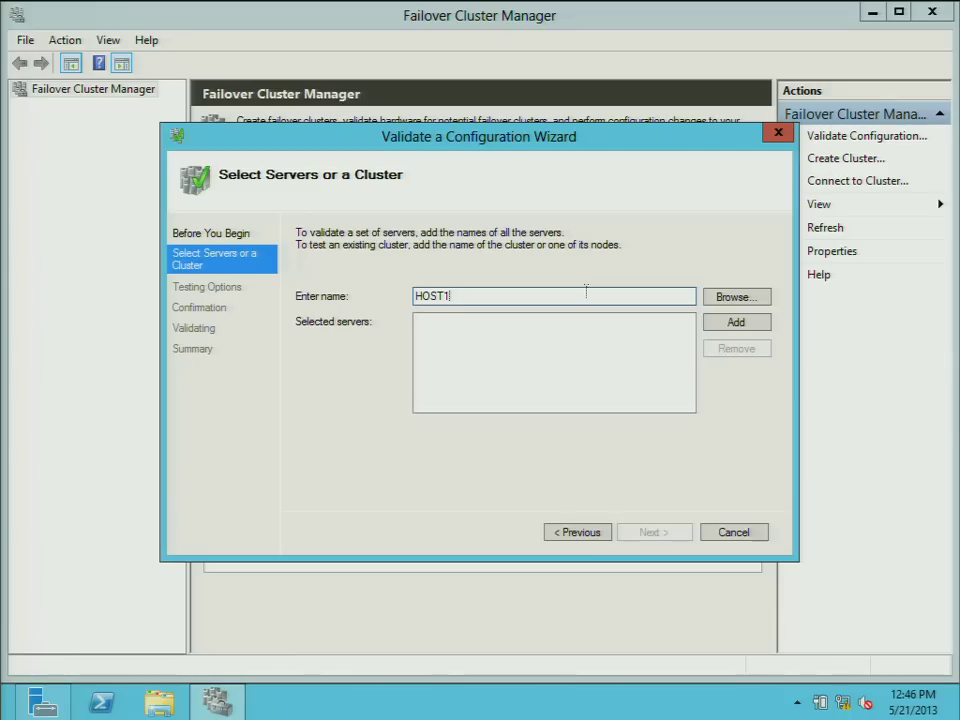
click(752, 334)
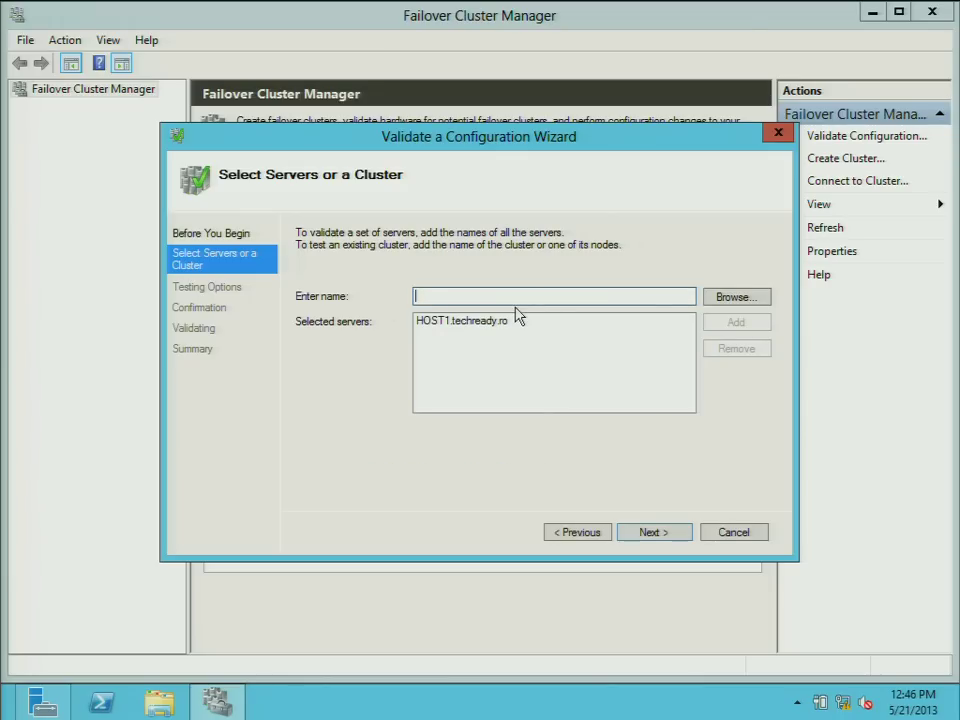
text(HOST2)
click(746, 321)
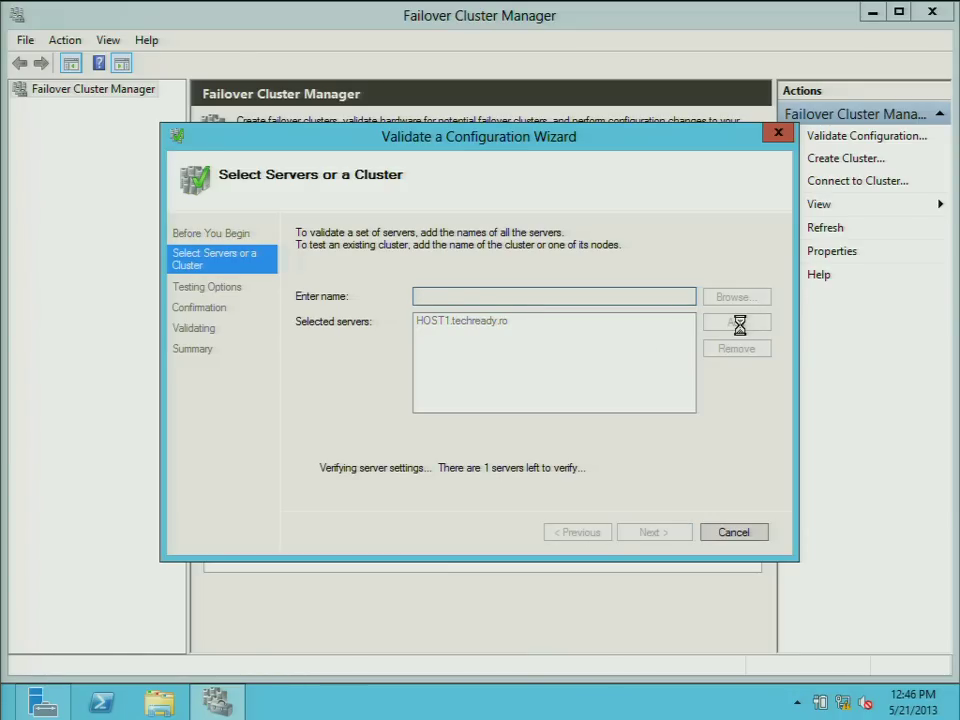
click(662, 531)
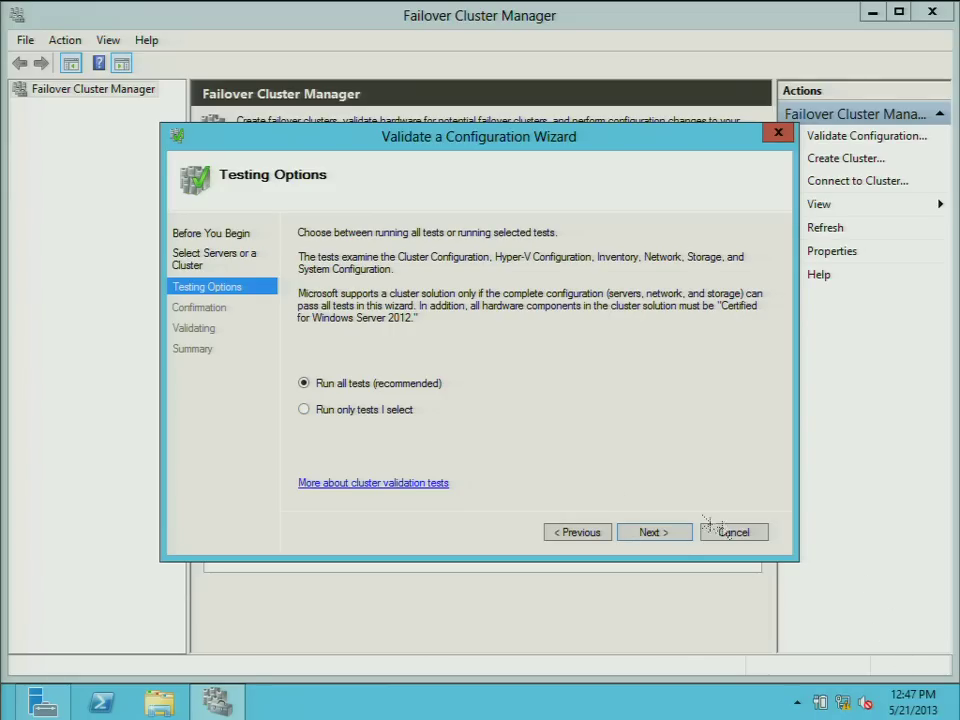
Step: Keep the option to run all tests, start the validation and look through the list of running tests
click(652, 532)
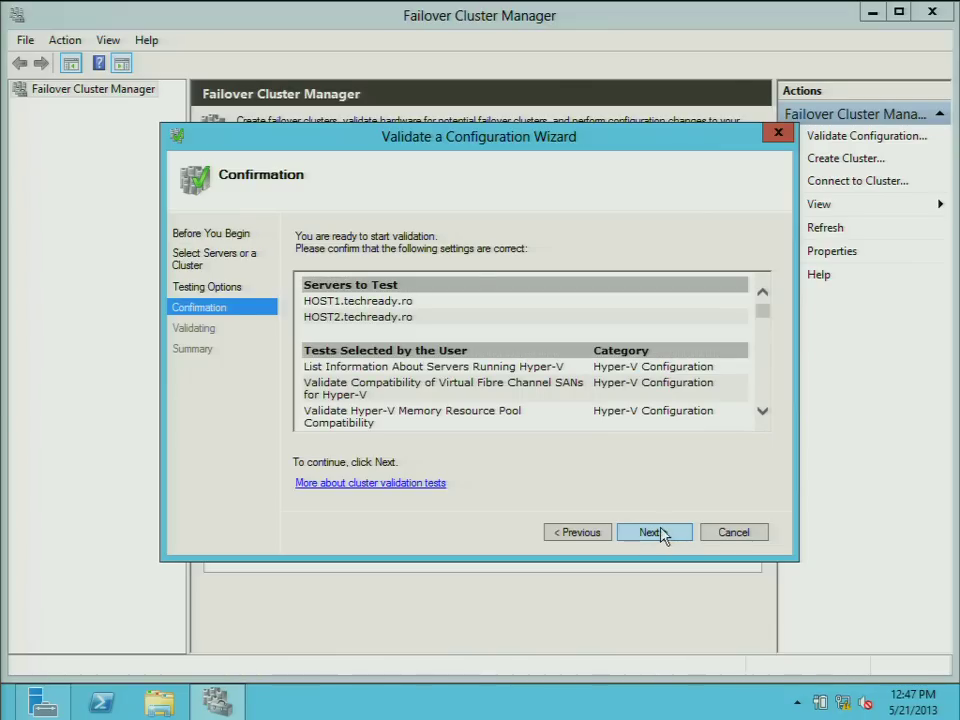
click(655, 533)
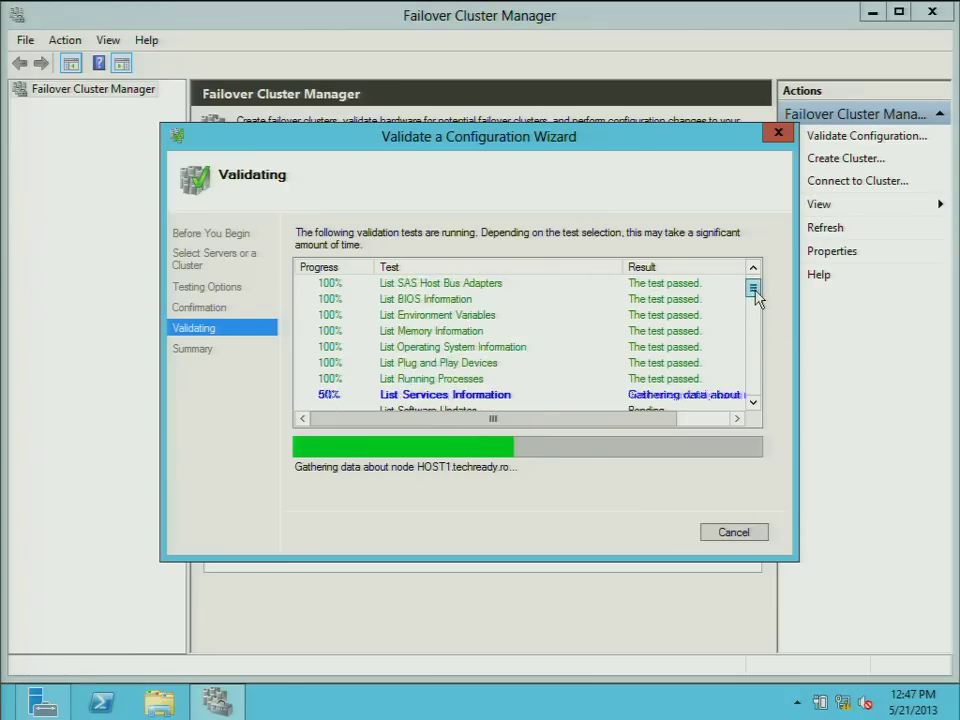
drag(755, 300, 757, 370)
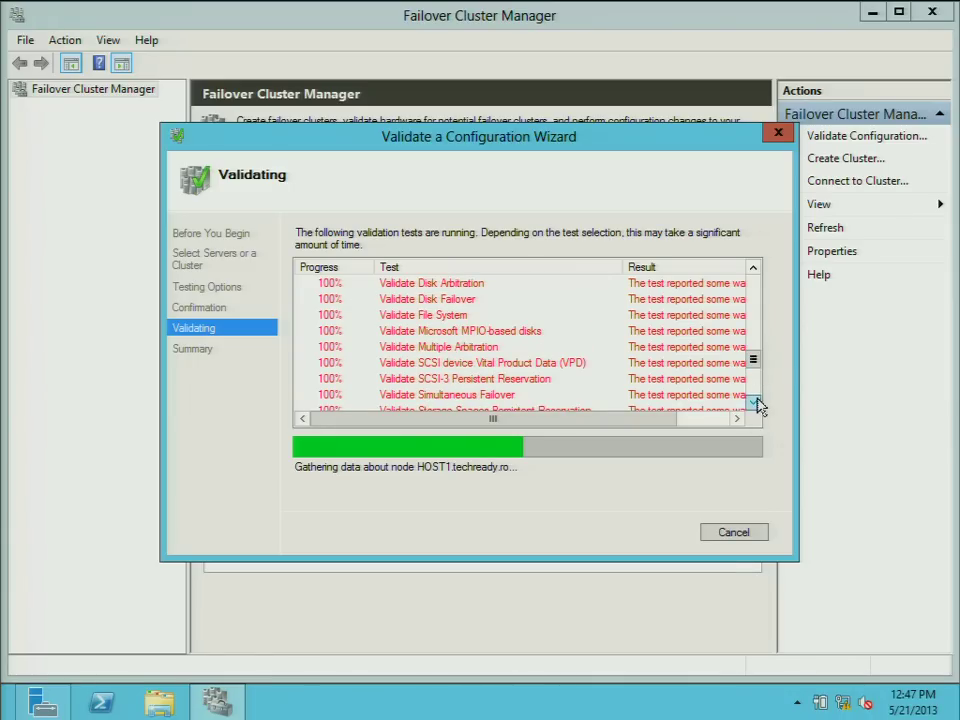
click(755, 402)
click(755, 403)
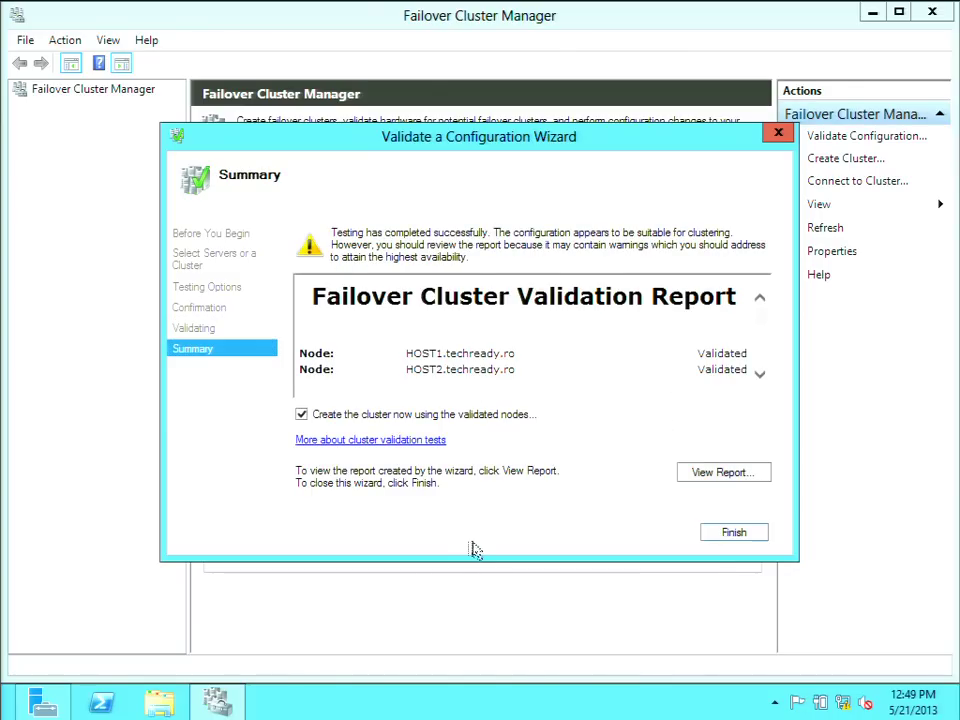
Step: Open the cluster validation report full screen, accept Internet Explorer's recommended settings and examine the results by category and Hyper-V Configuration tests
click(714, 480)
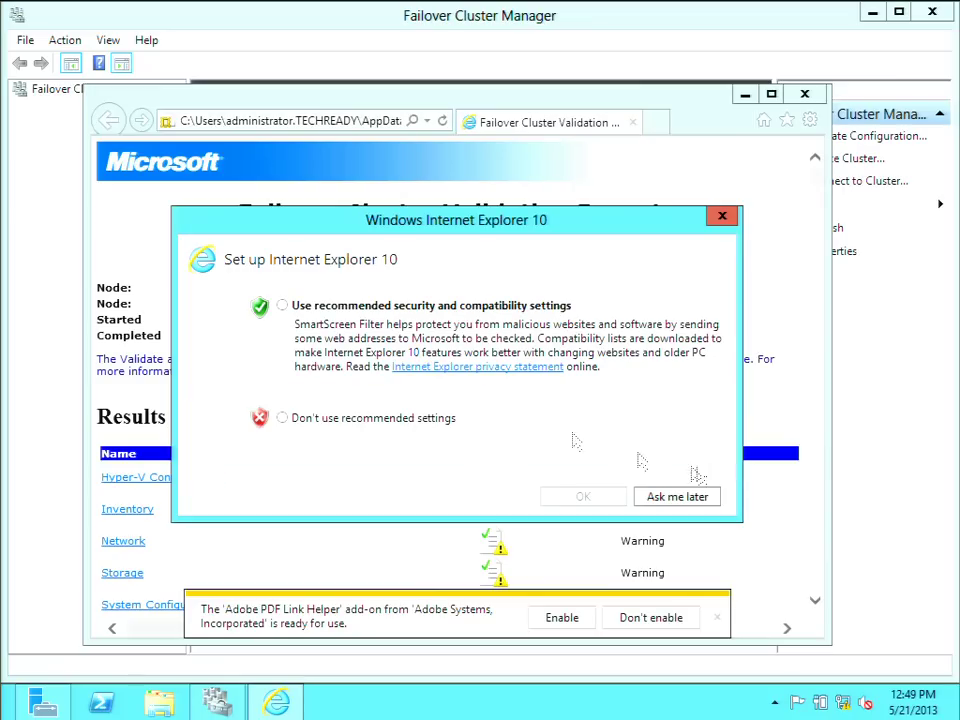
click(283, 306)
click(578, 497)
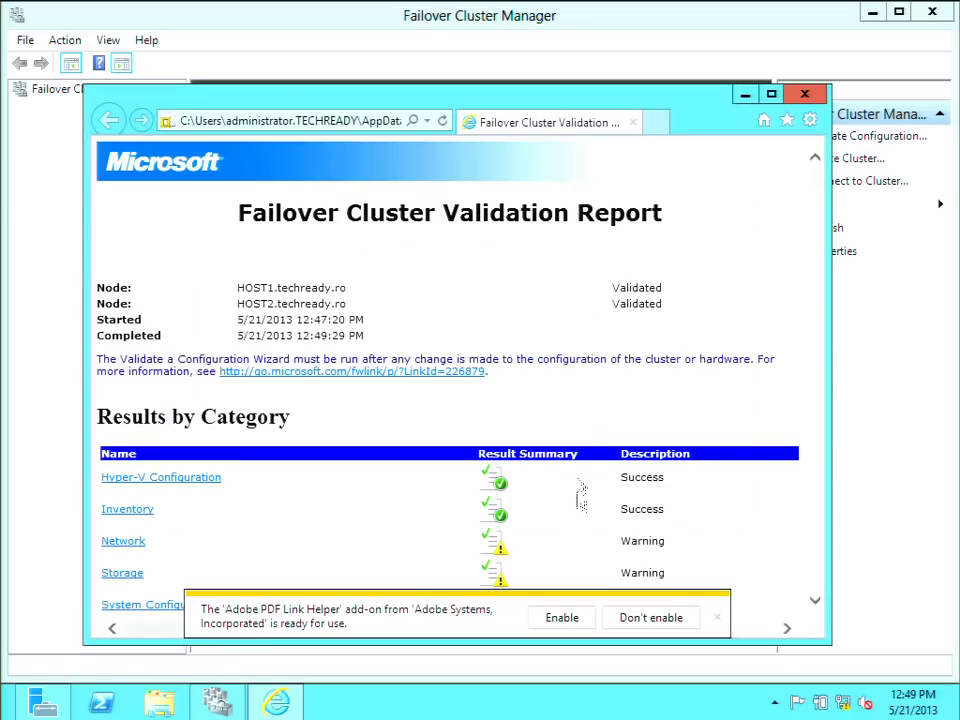
click(771, 94)
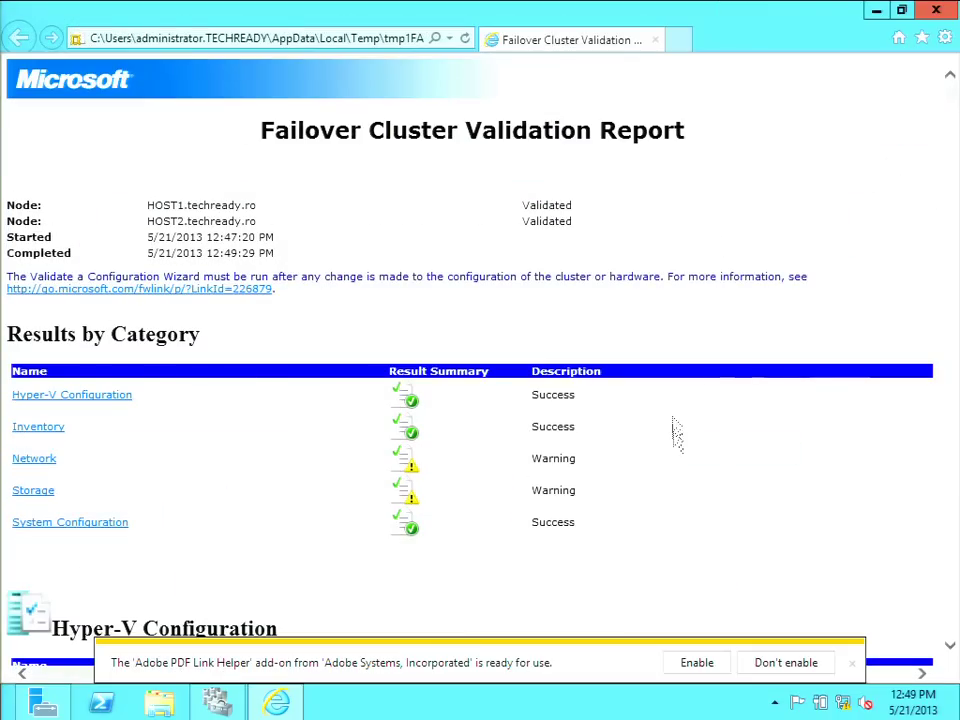
click(851, 662)
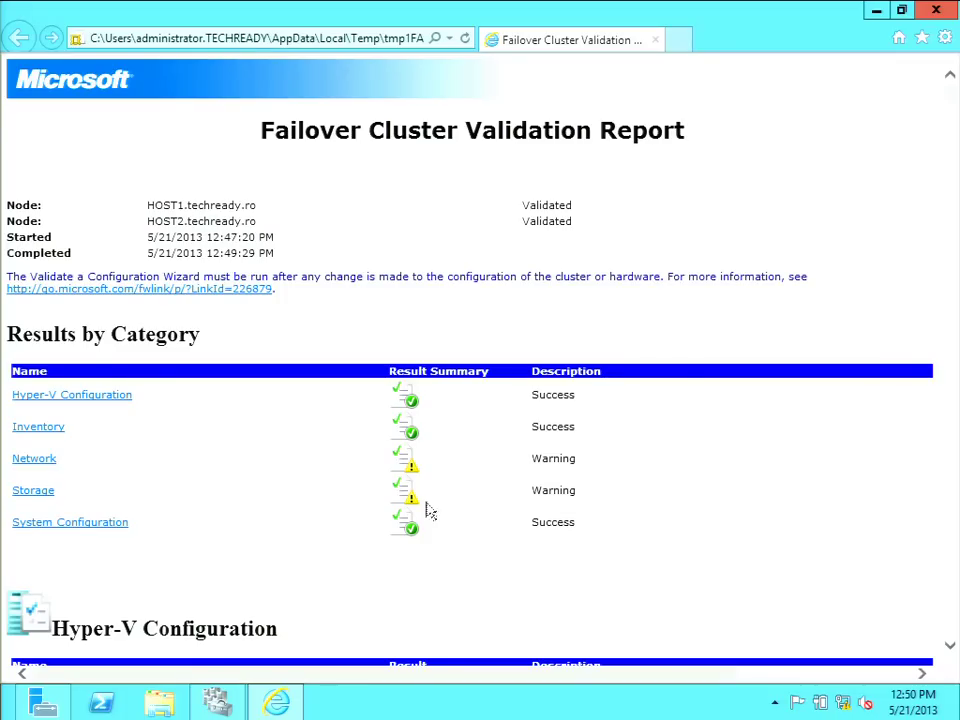
scroll(427, 512, down, 3)
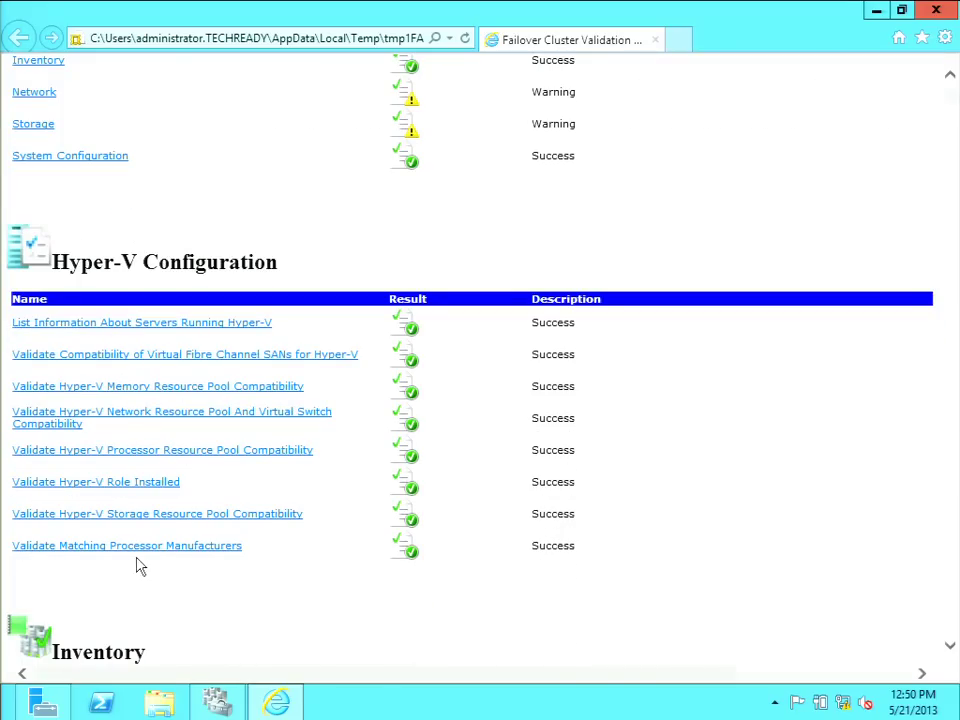
Step: Examine the report's Inventory and Network test lists and open the Validate IP Configuration details to read through both hosts' adapters and checks
scroll(130, 564, down, 2)
scroll(130, 564, down, 3)
scroll(133, 561, up, 2)
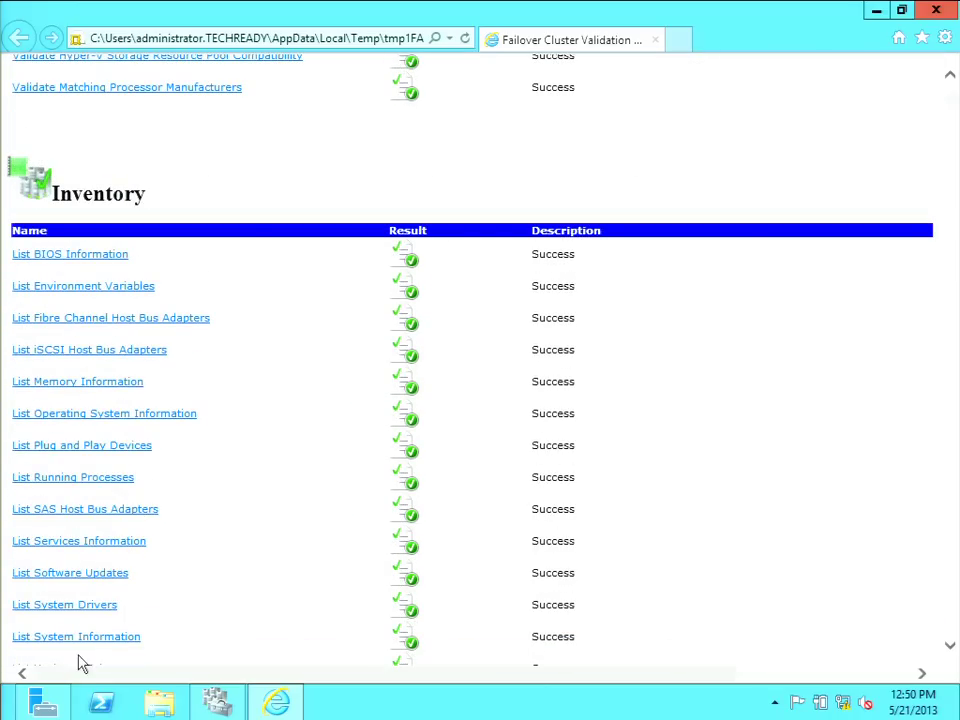
scroll(49, 456, down, 4)
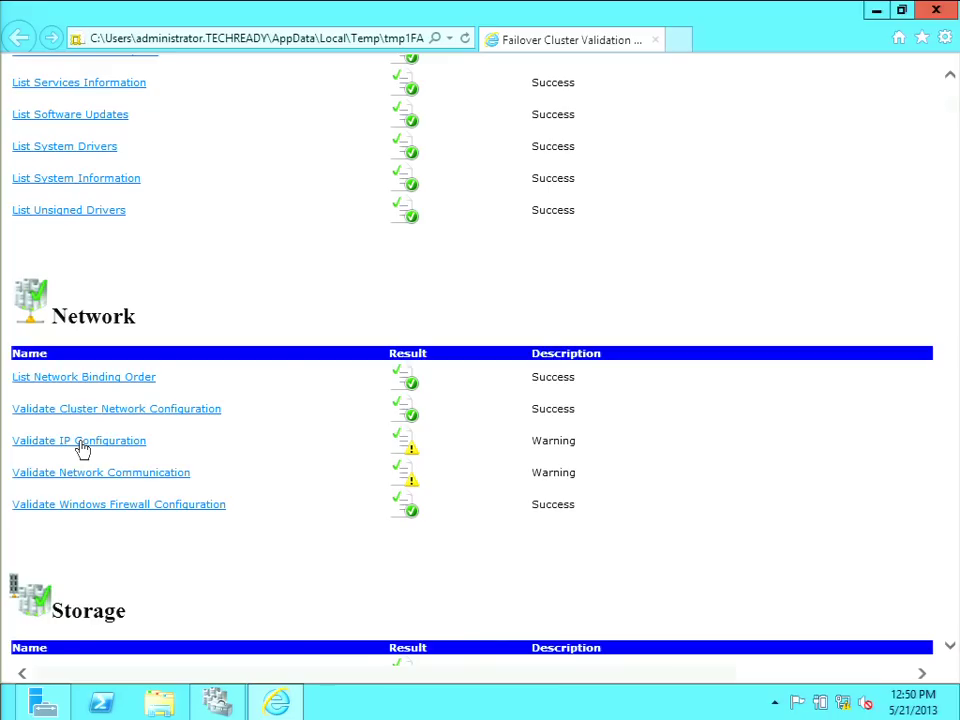
click(80, 446)
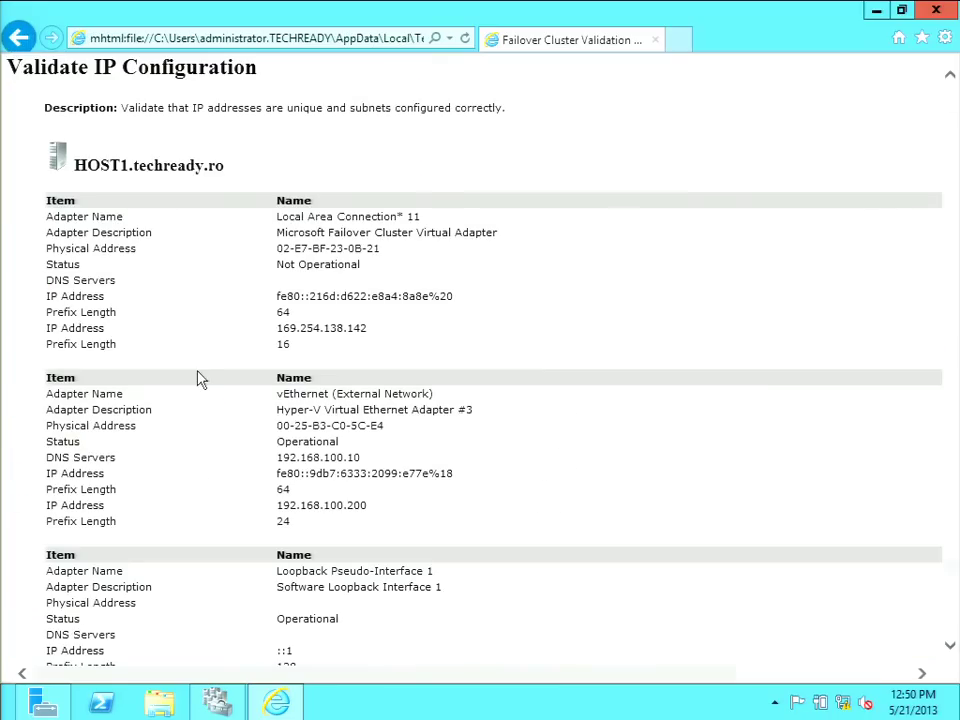
scroll(268, 450, down, 4)
scroll(268, 452, down, 15)
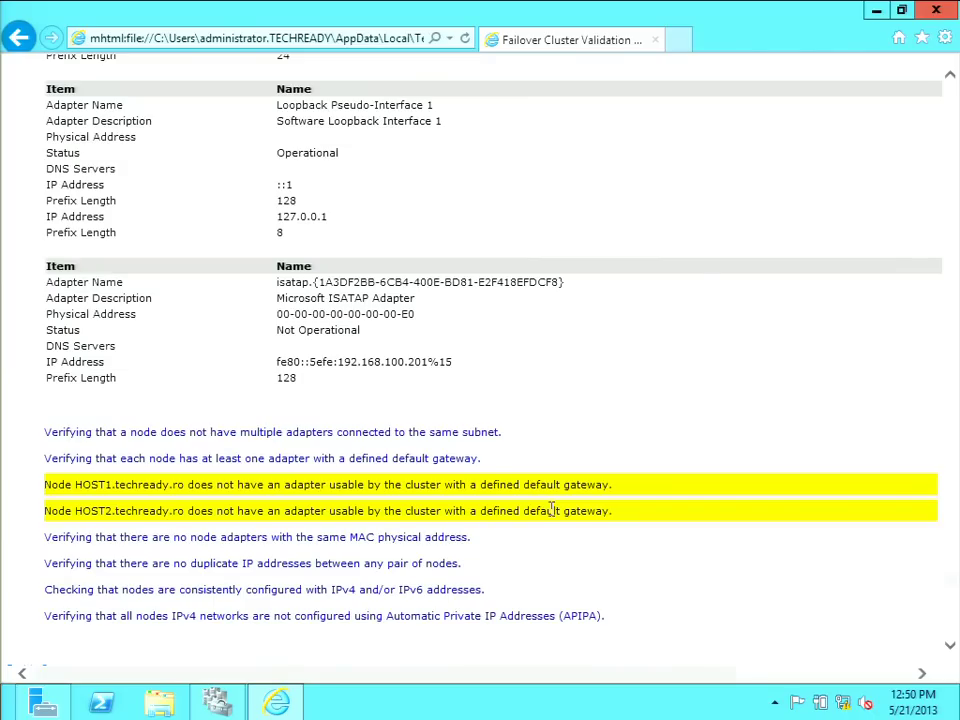
Step: Read on through the detailed results for MPIO disks, arbitration, network communication, SCSI storage and simultaneous failover
scroll(572, 529, down, 3)
scroll(572, 531, down, 3)
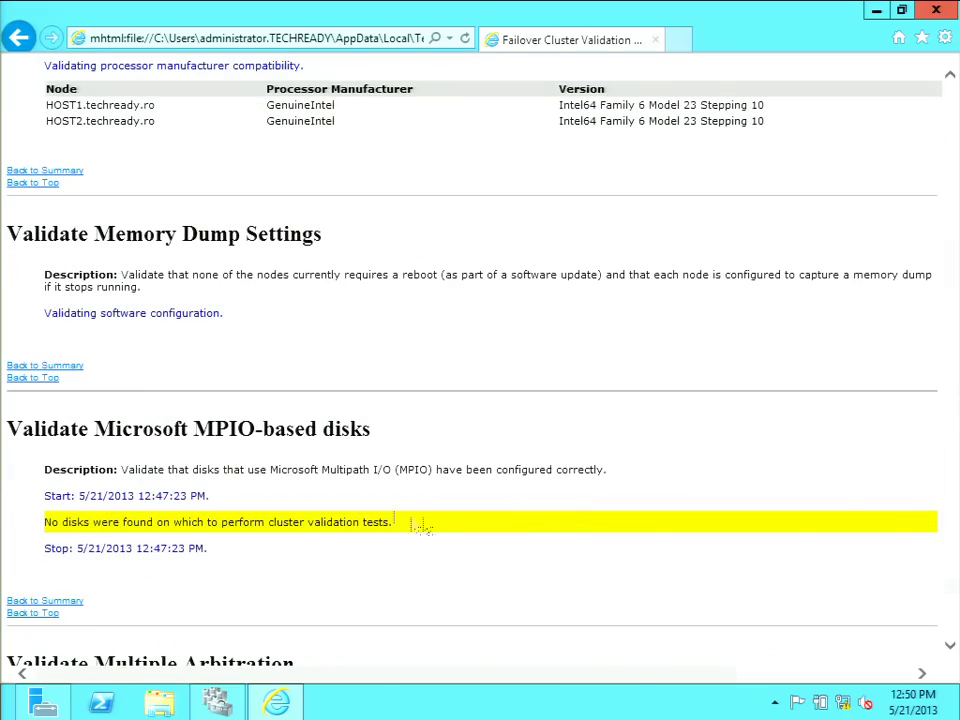
scroll(252, 523, down, 1)
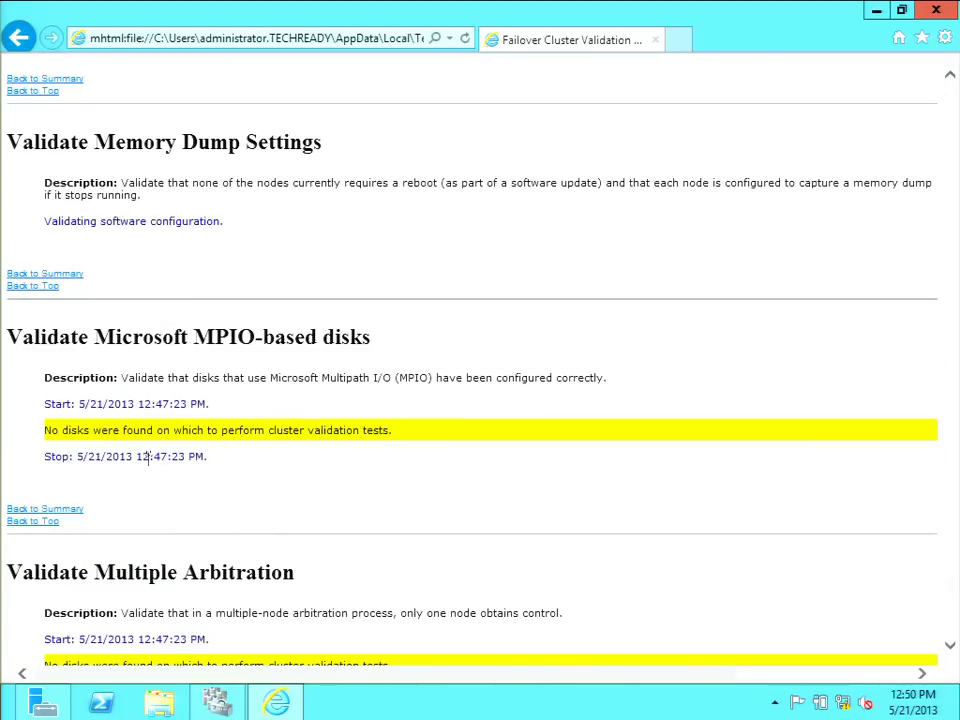
scroll(293, 430, down, 1)
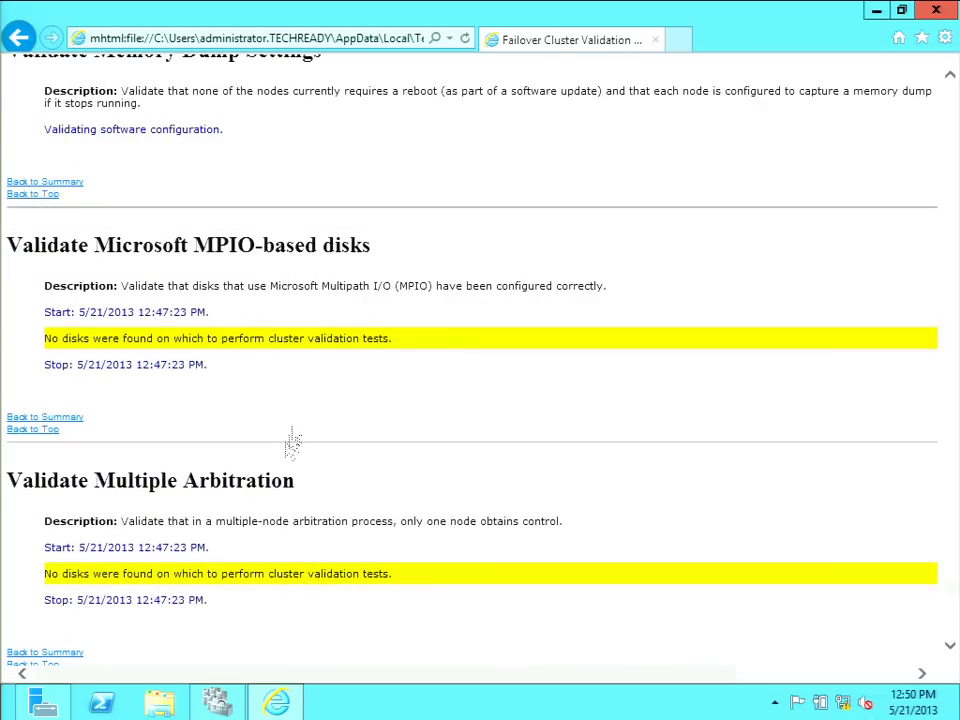
scroll(240, 575, down, 4)
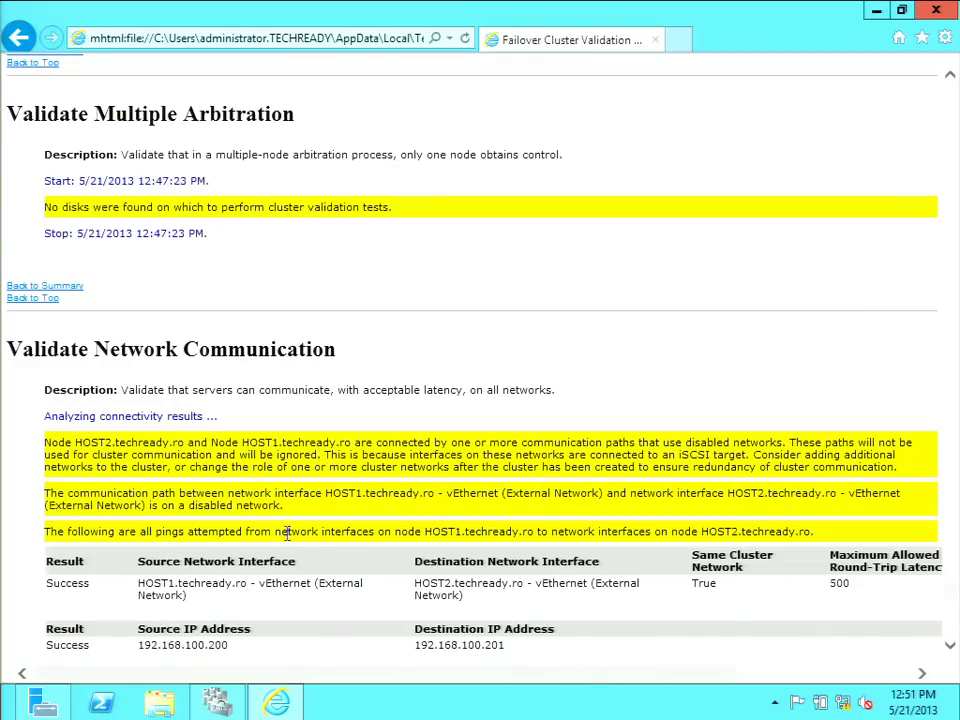
scroll(478, 590, down, 3)
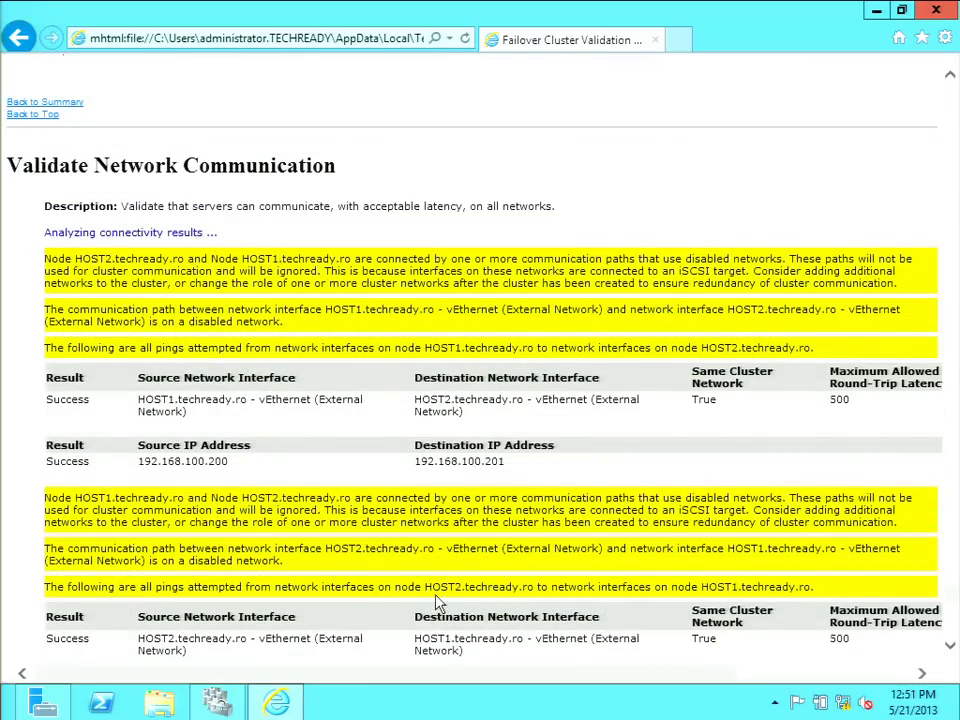
scroll(437, 601, down, 6)
scroll(444, 594, down, 11)
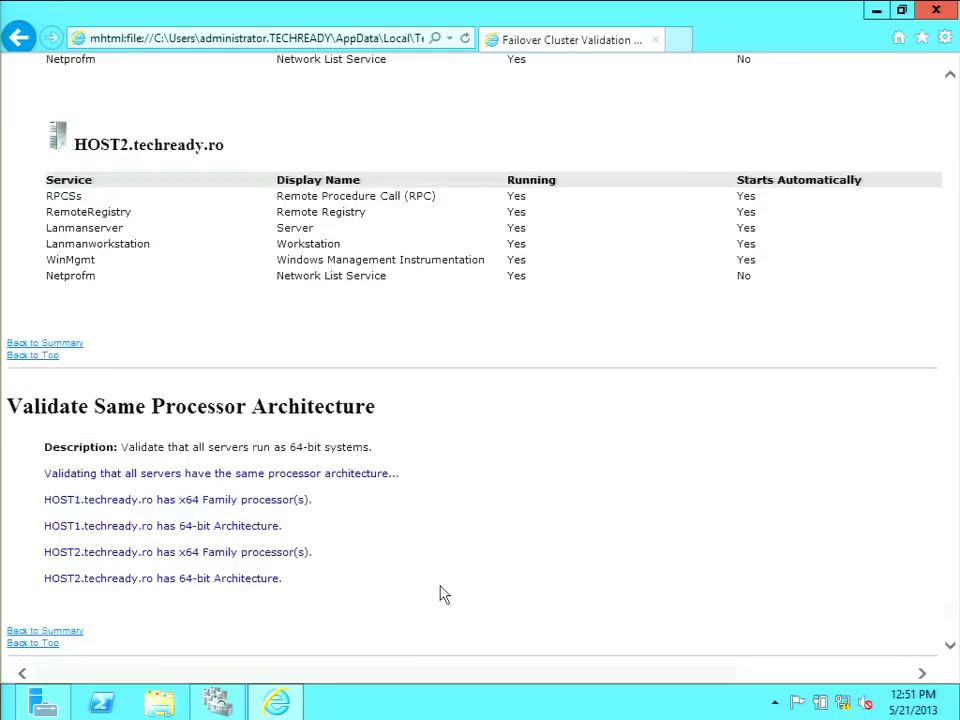
scroll(444, 594, down, 3)
scroll(444, 594, down, 6)
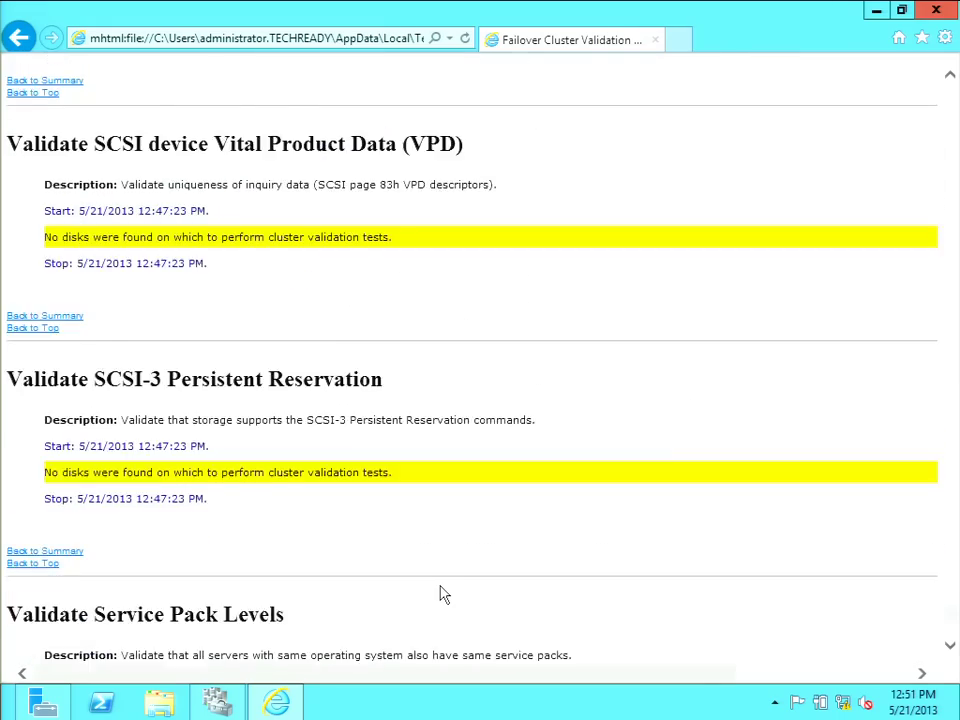
scroll(444, 594, up, 3)
scroll(340, 514, down, 5)
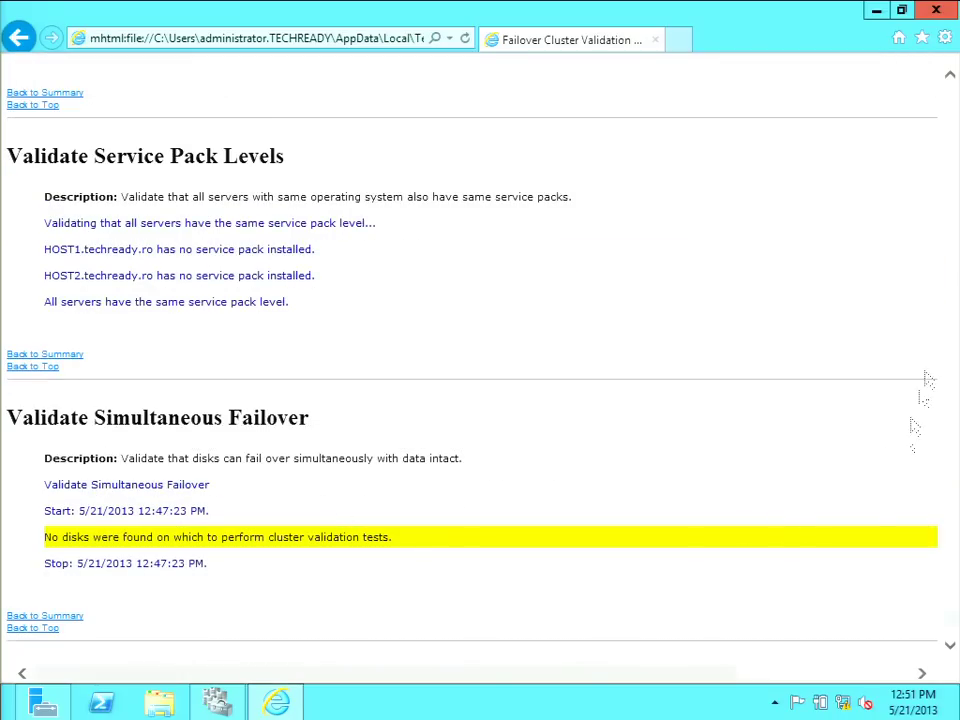
Step: Close the validation report and finish the validation wizard with the option to create the cluster now turned off
click(933, 11)
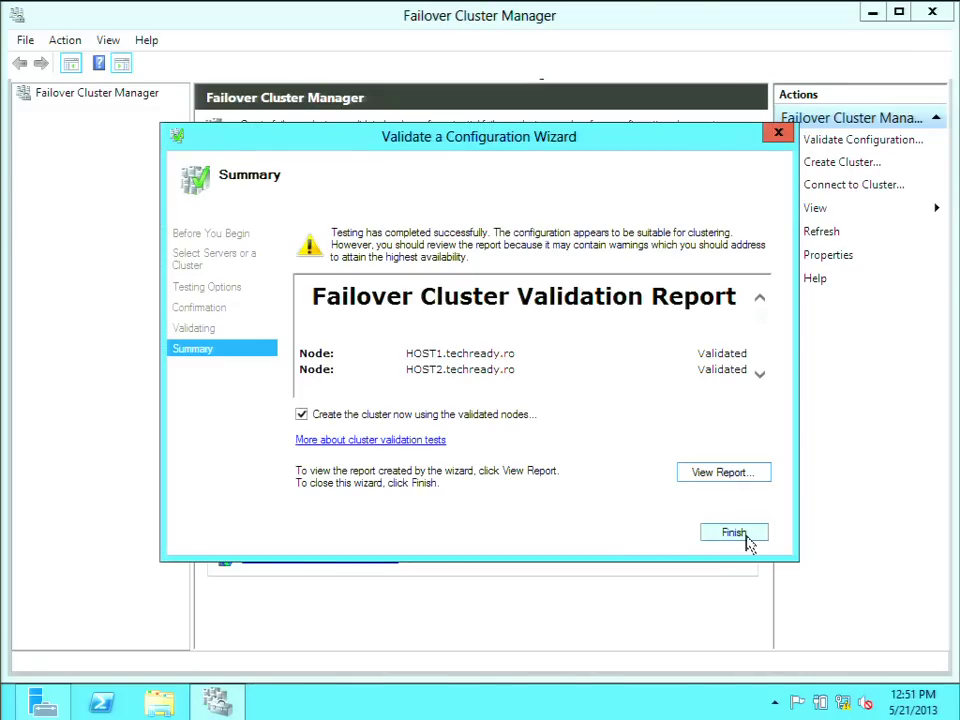
click(302, 415)
click(731, 531)
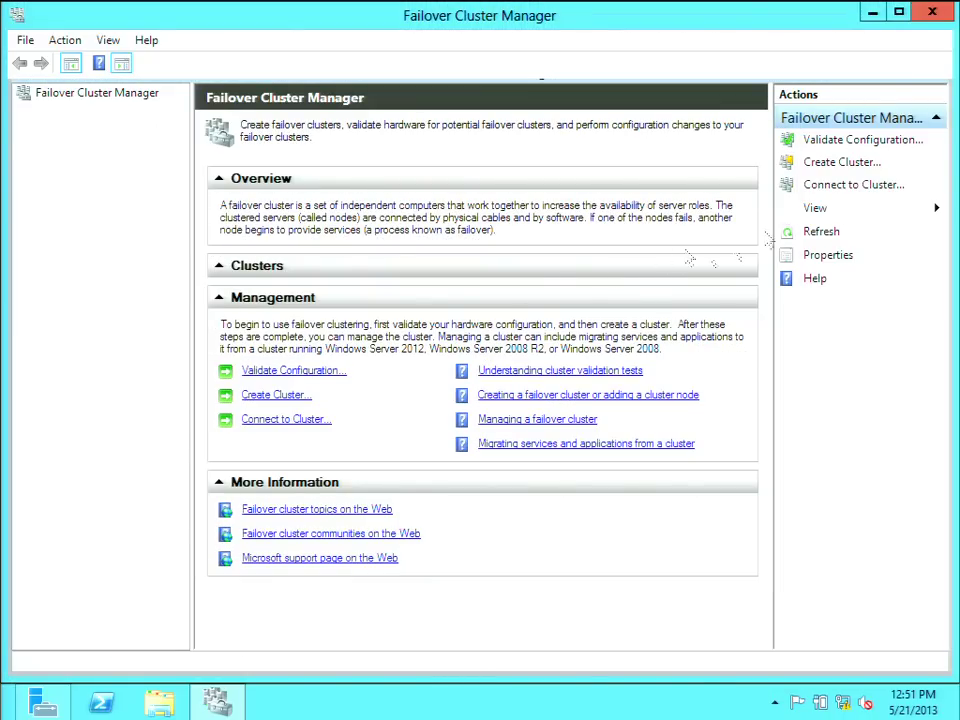
Step: Start creating a new cluster and add host1 and host2 as its servers
click(832, 163)
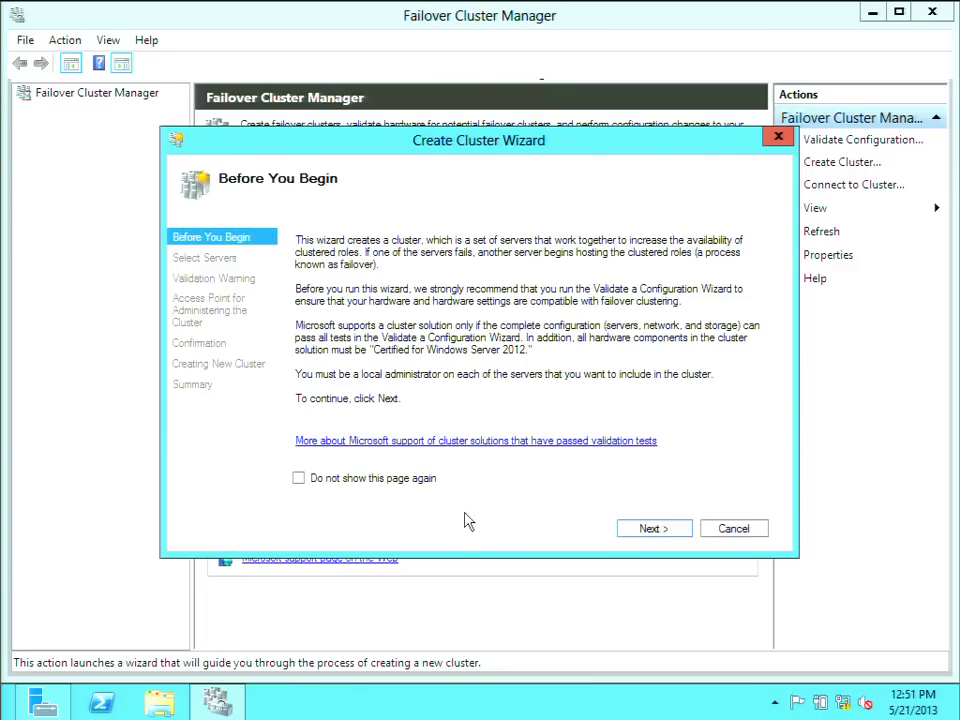
click(662, 531)
text(host1)
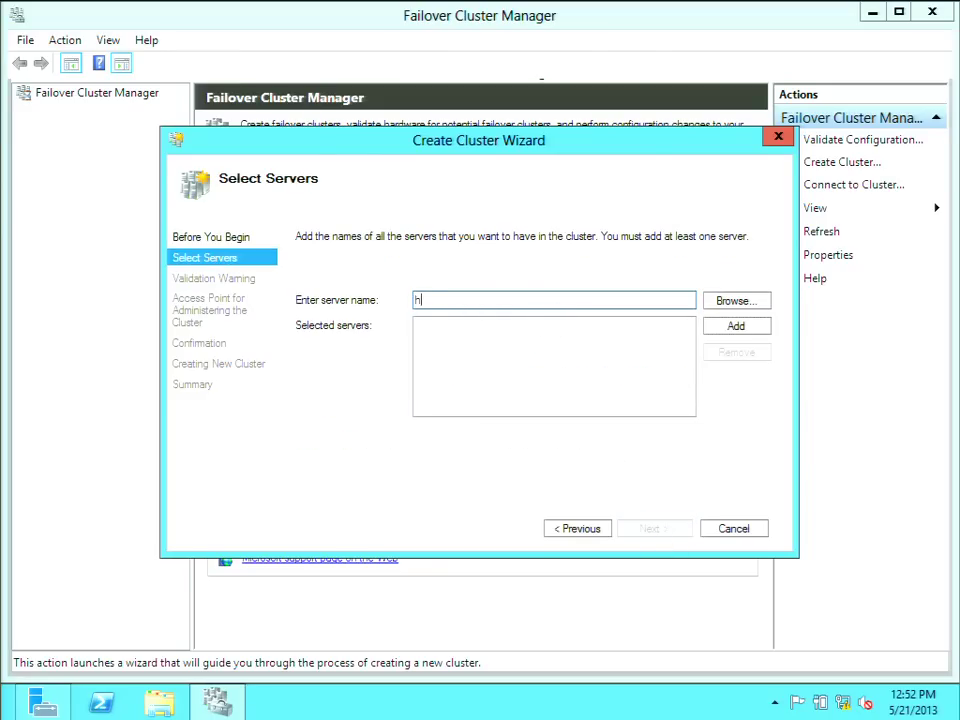
click(745, 330)
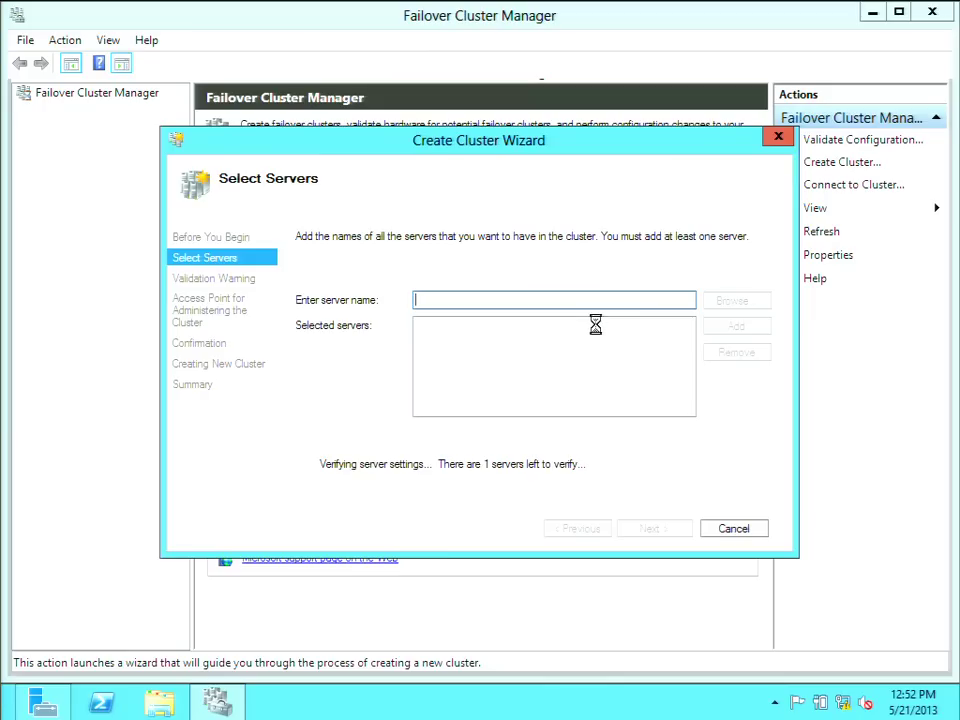
click(598, 302)
text(host2)
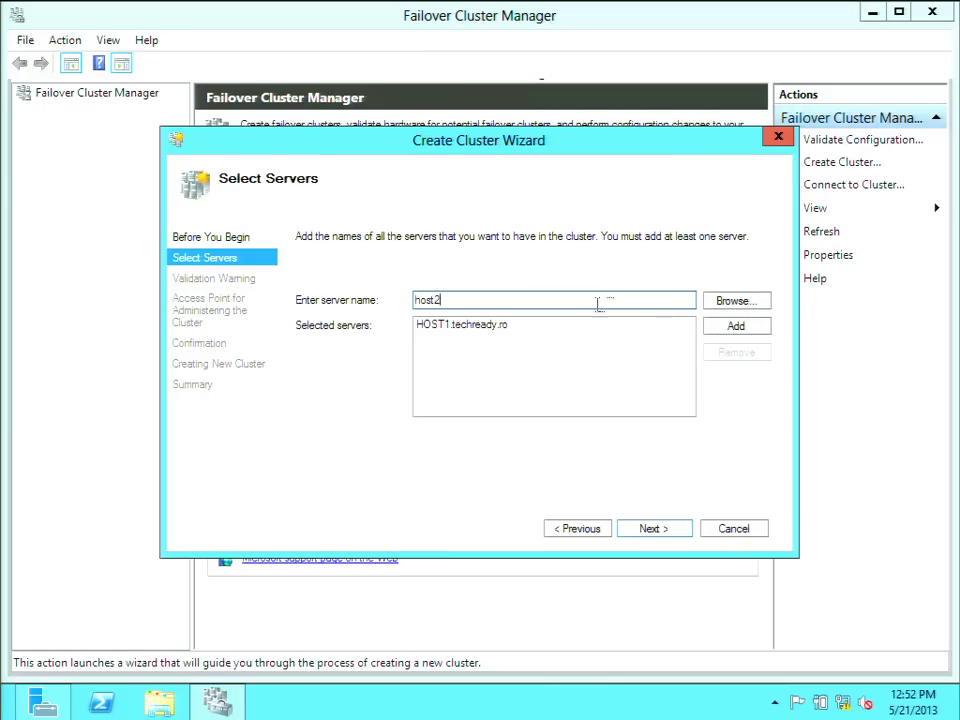
click(762, 330)
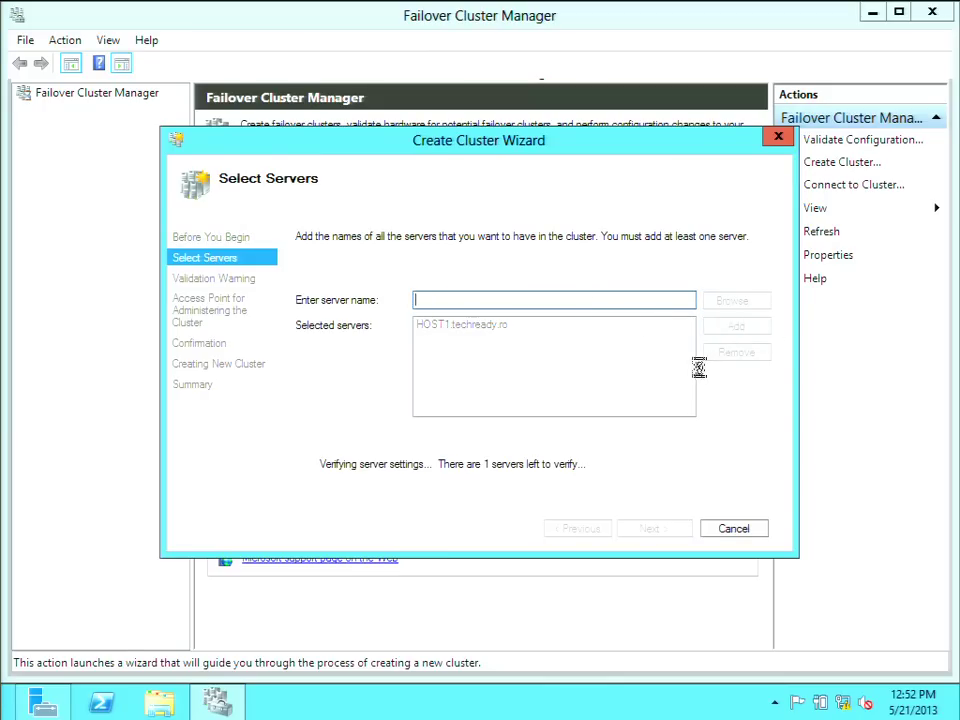
click(676, 536)
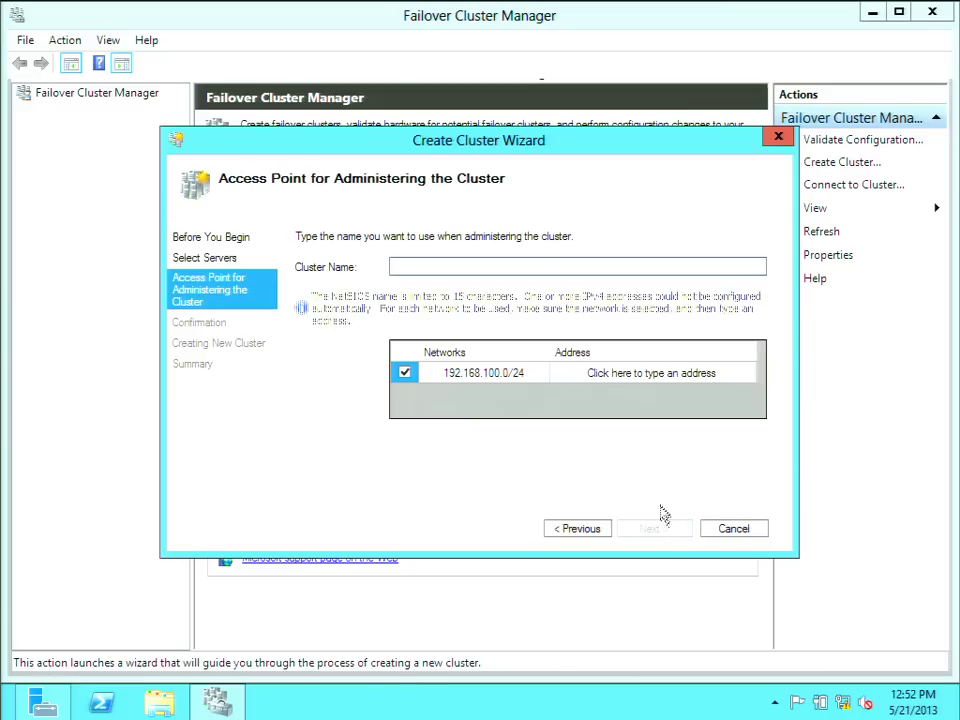
Step: Name the cluster CLUSTER1, set its address to 192.168.100.101 and try to create it with all eligible storage added
text(C)
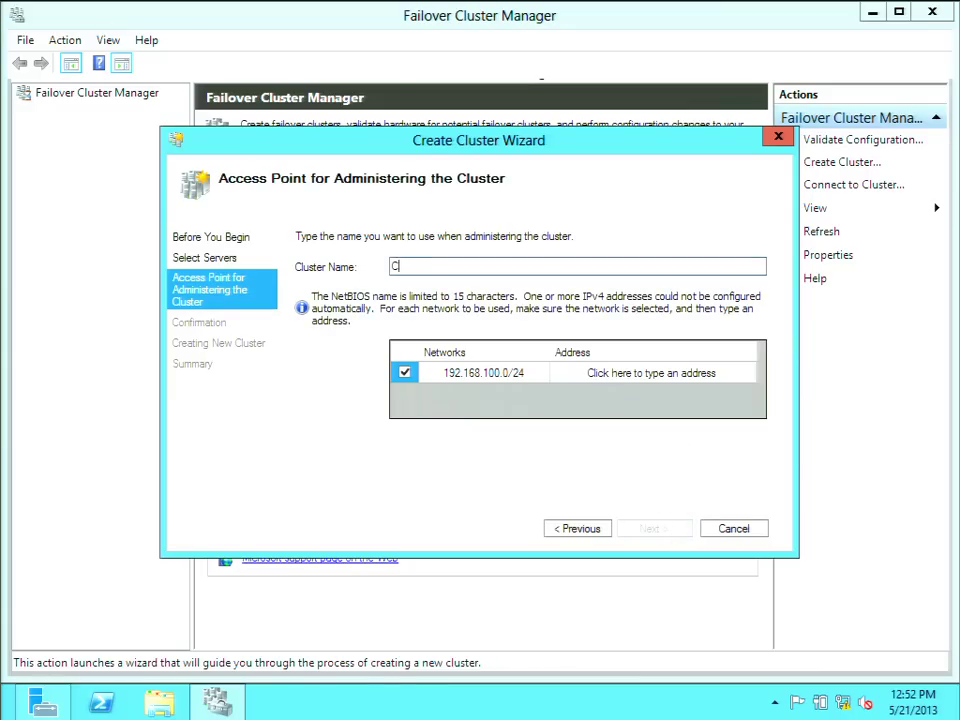
text(LUSTER1)
click(591, 384)
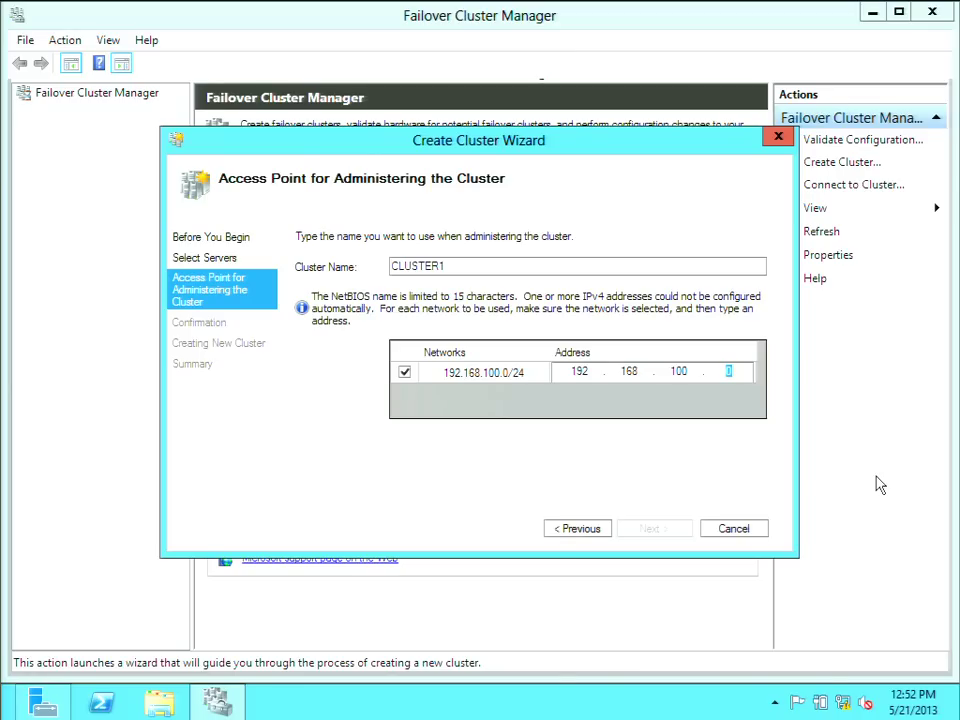
text(15)
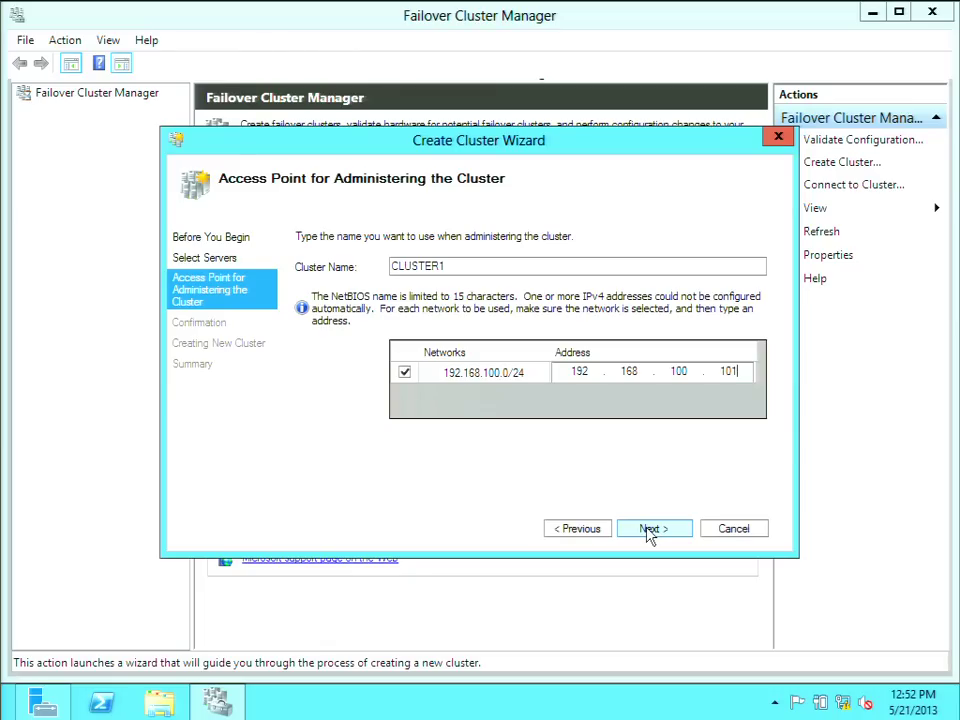
click(650, 530)
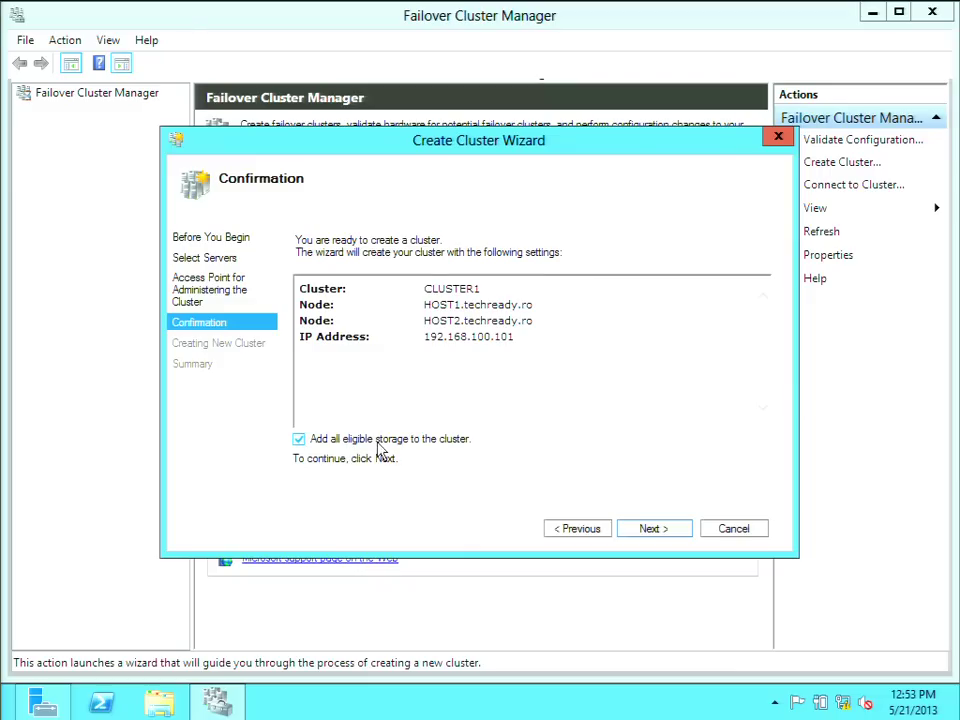
click(656, 531)
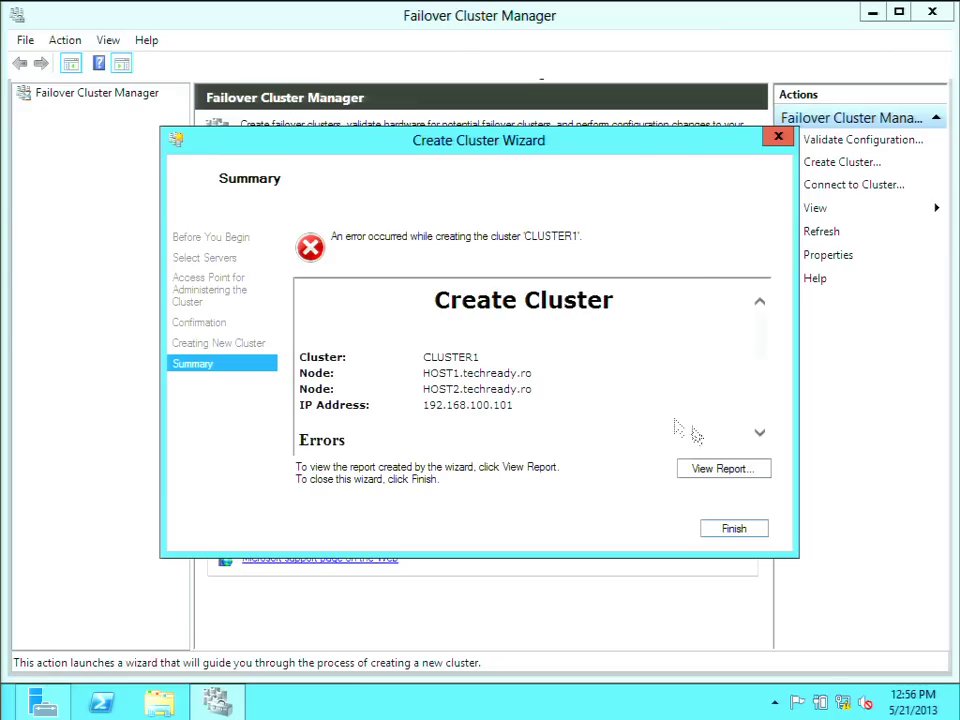
Step: Open the cluster creation report, examine the logged creation steps and errors down to the end, and close it
click(718, 472)
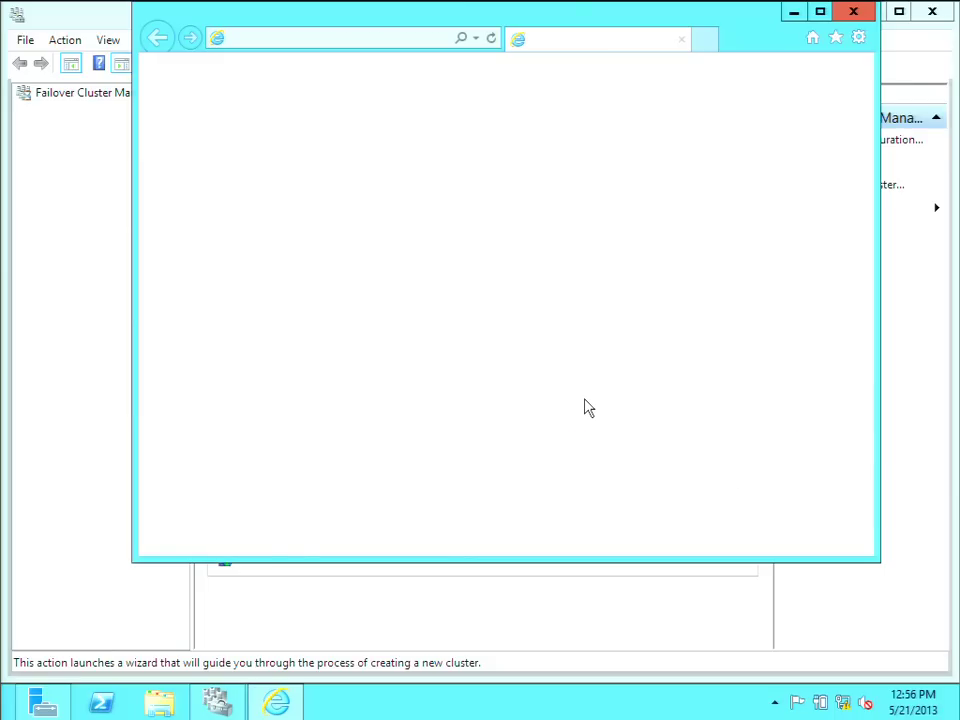
scroll(587, 406, down, 2)
scroll(587, 406, down, 2)
scroll(587, 406, down, 1)
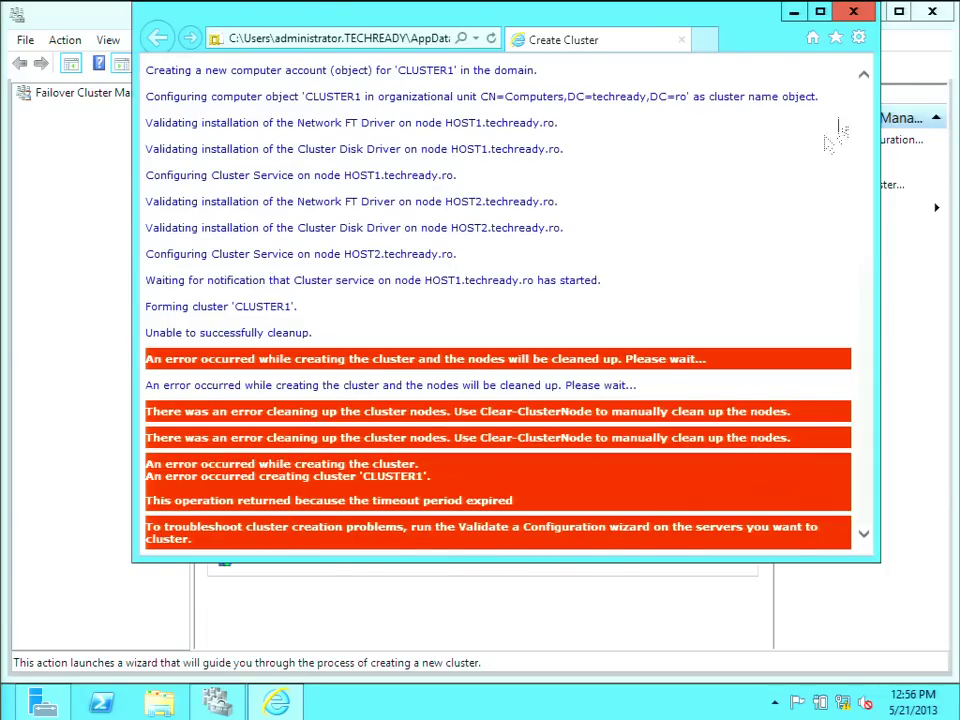
click(853, 11)
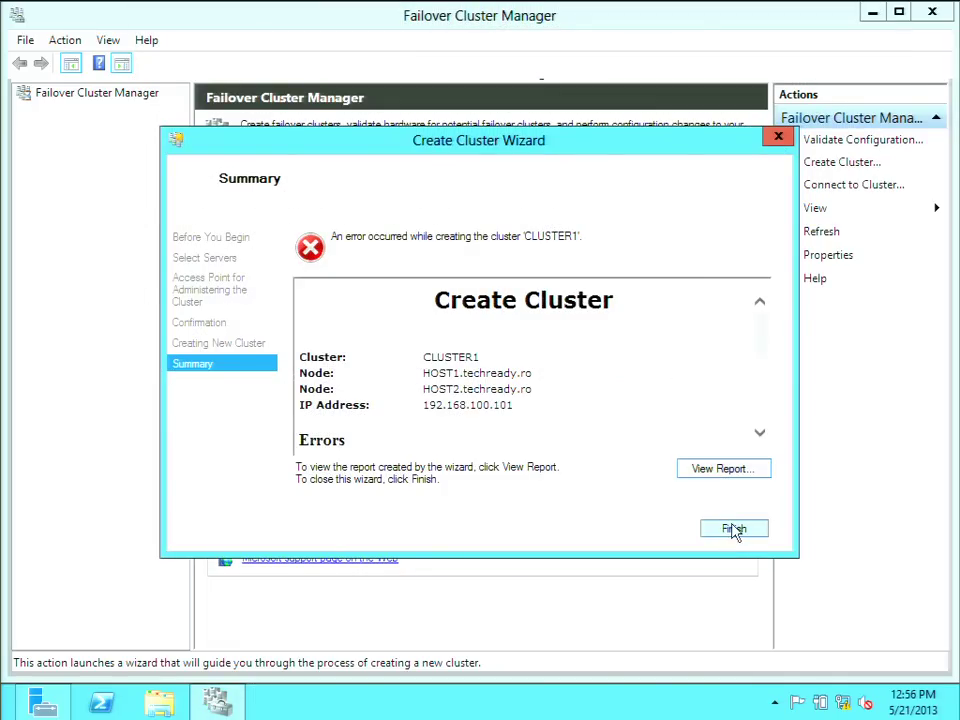
Step: Finish the Create Cluster Wizard and close Failover Cluster Manager
click(732, 530)
click(733, 531)
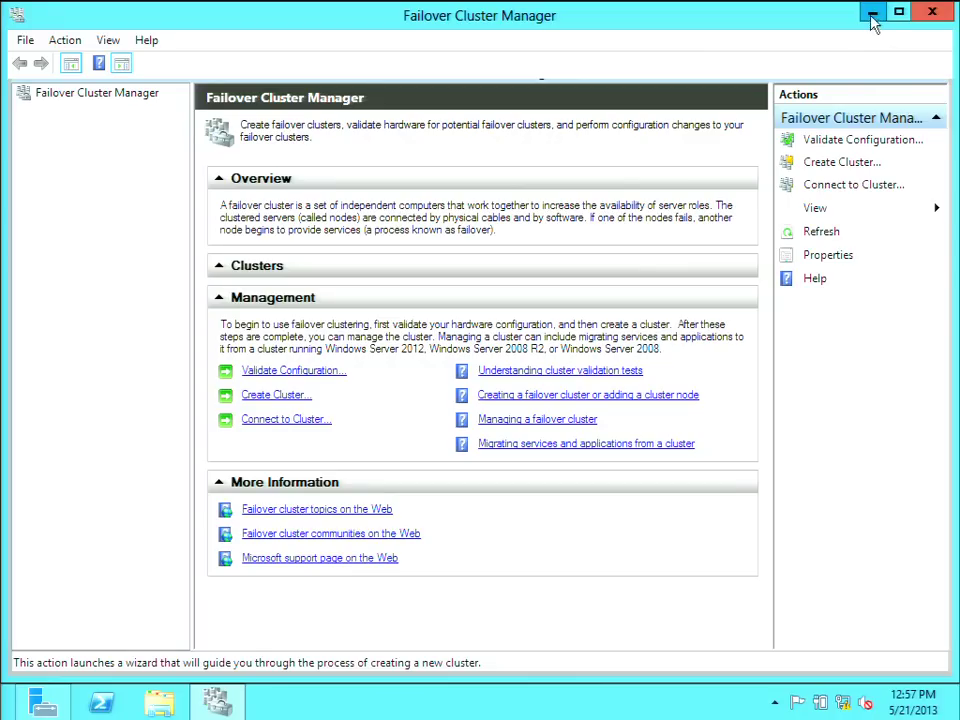
click(932, 11)
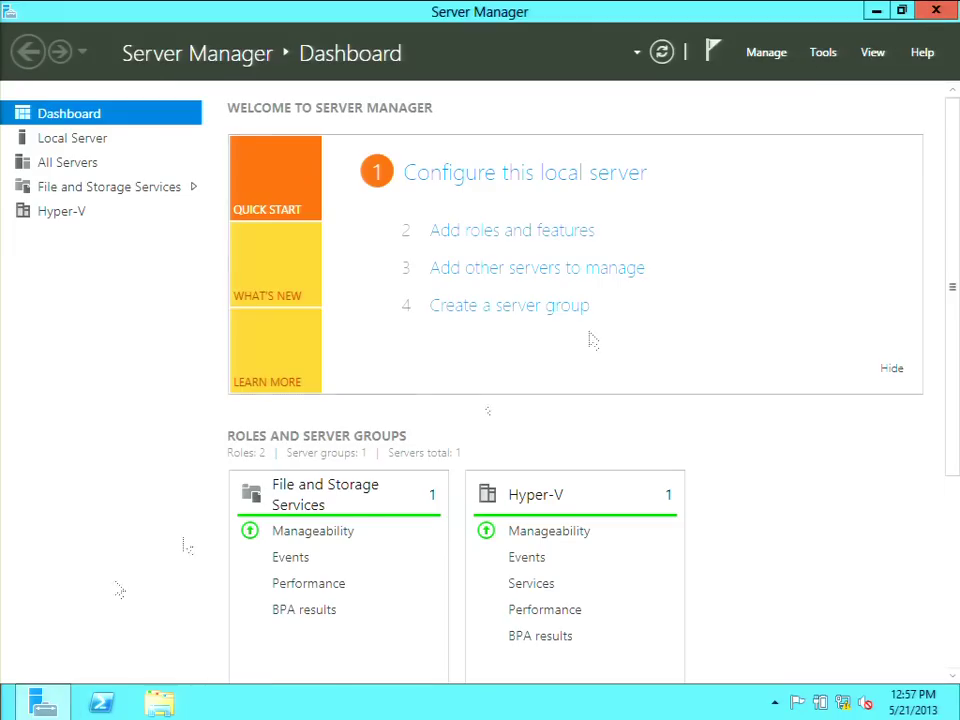
Step: Open Hyper-V Manager in a maximized window and display the virtual machines on HOST1
mouse_move(952, 20)
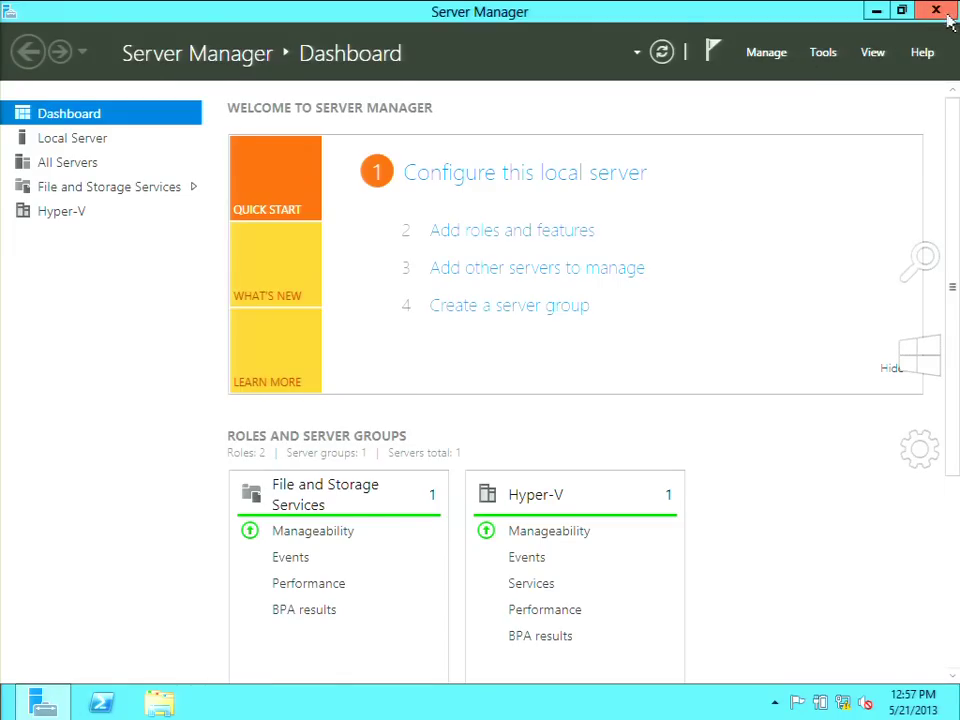
click(818, 58)
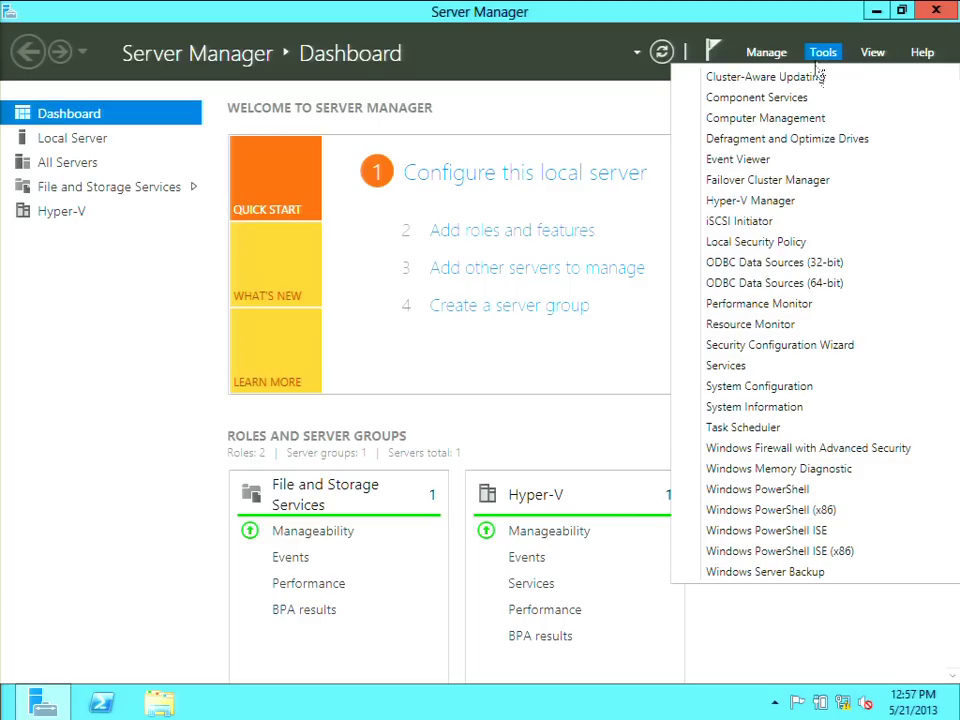
click(778, 204)
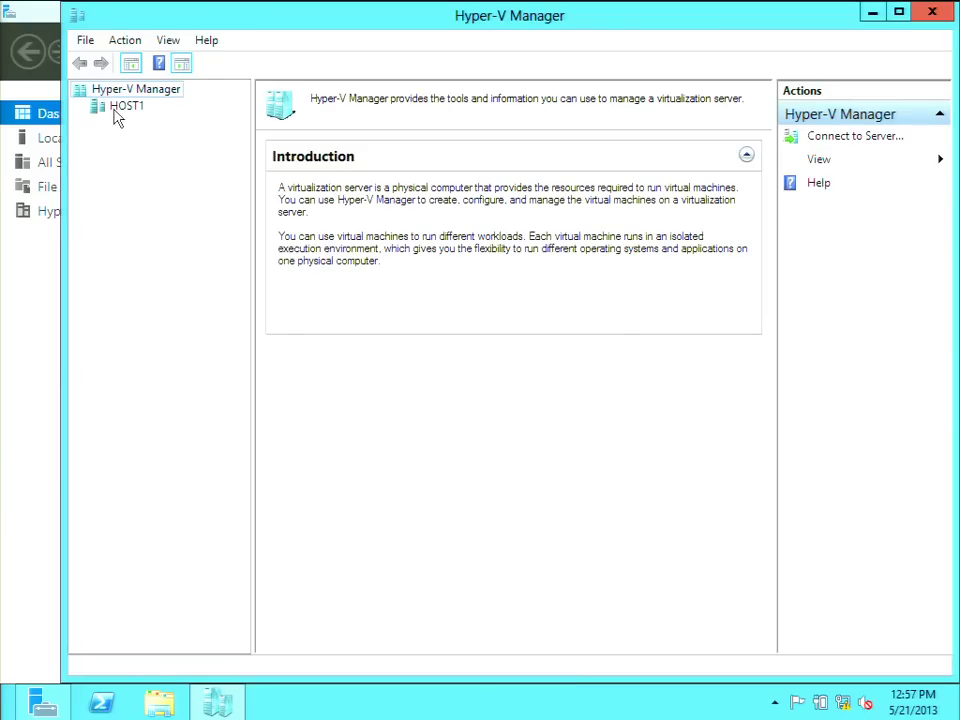
click(116, 112)
double_click(279, 19)
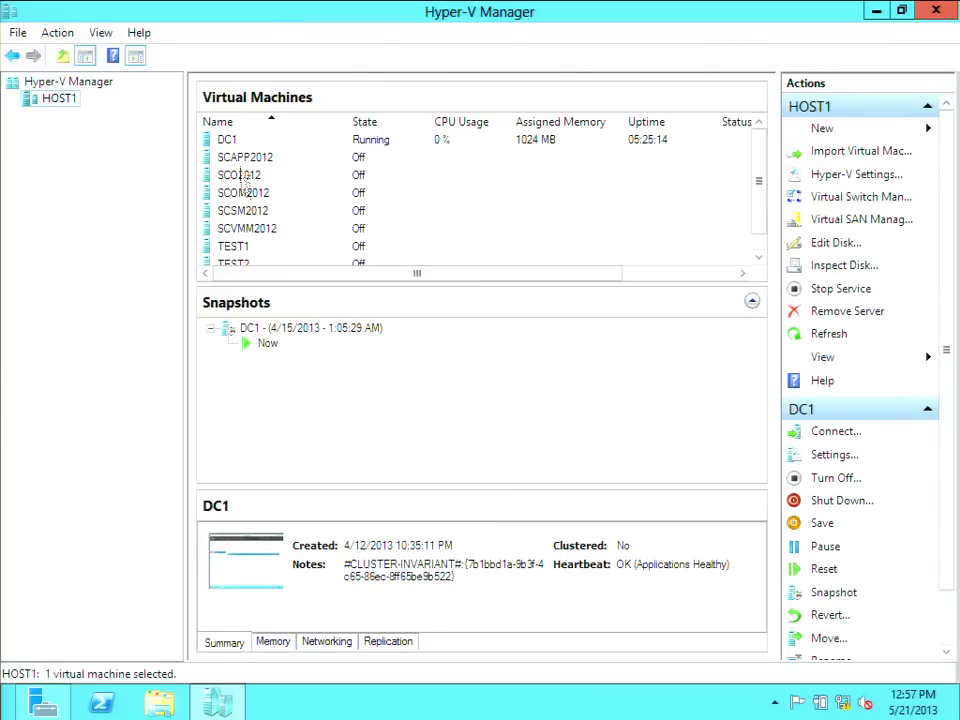
right_click(251, 143)
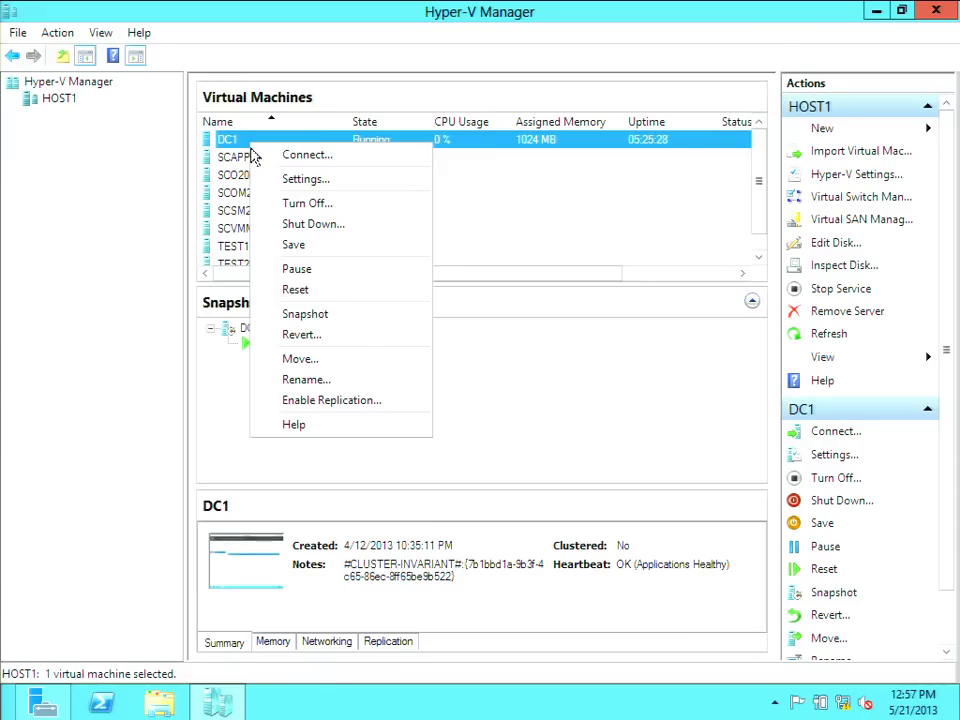
click(345, 12)
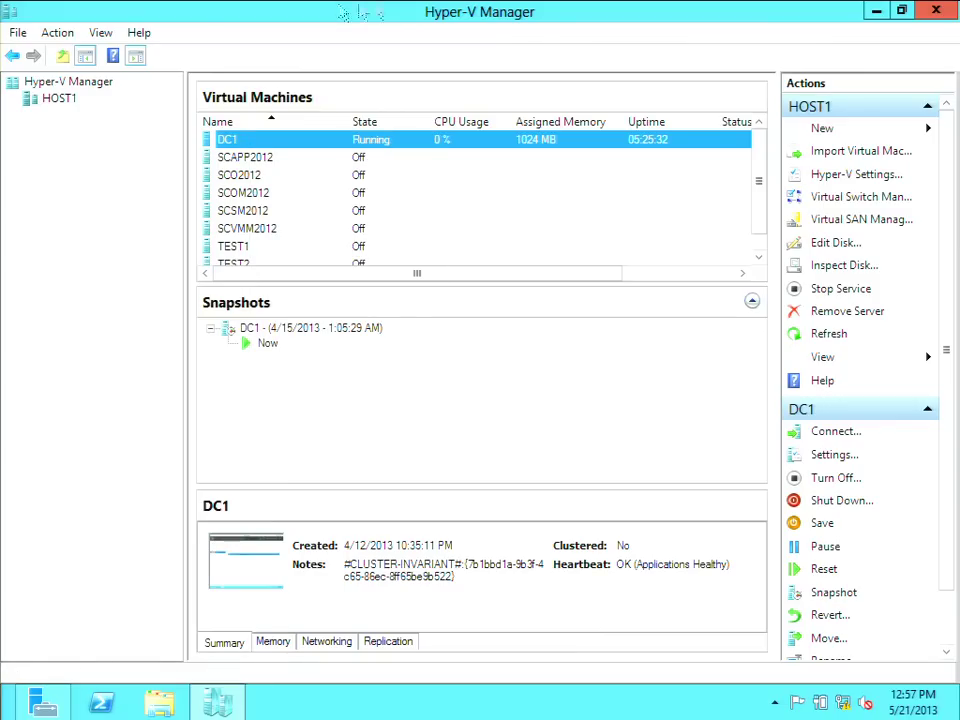
Step: Enable HOST1 as a Replica server with Kerberos (HTTP) authentication and save its Hyper-V settings
click(860, 176)
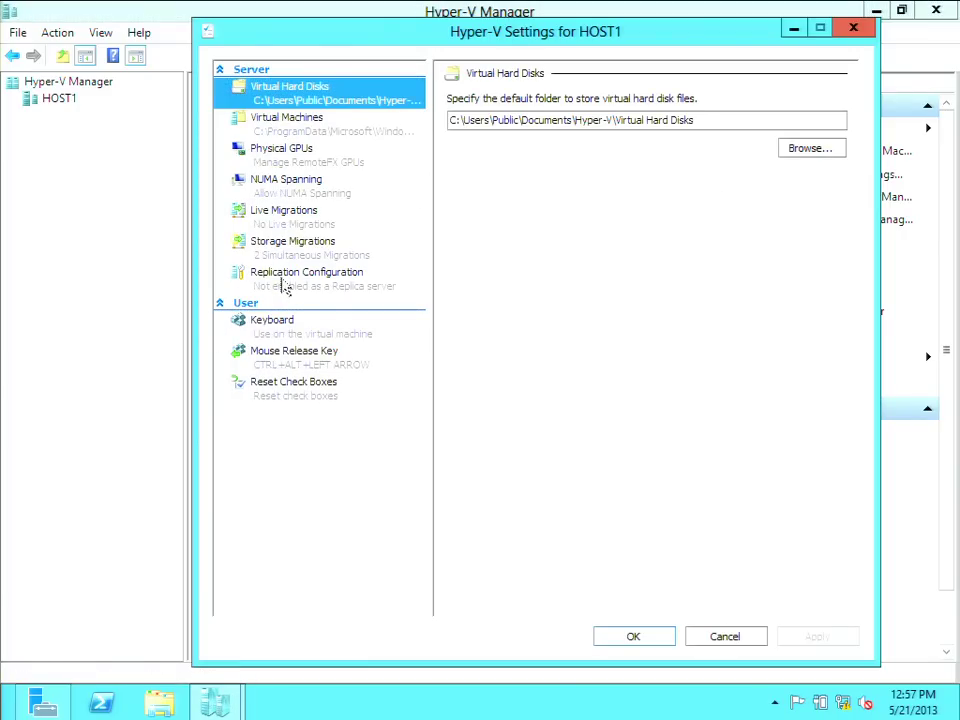
click(284, 285)
click(450, 99)
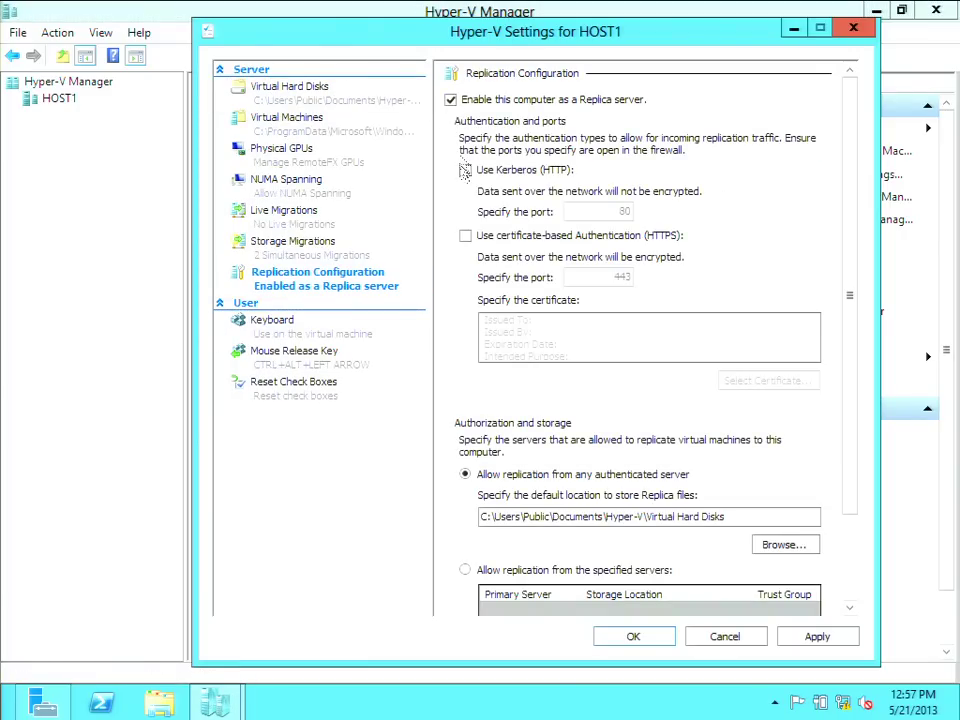
click(465, 170)
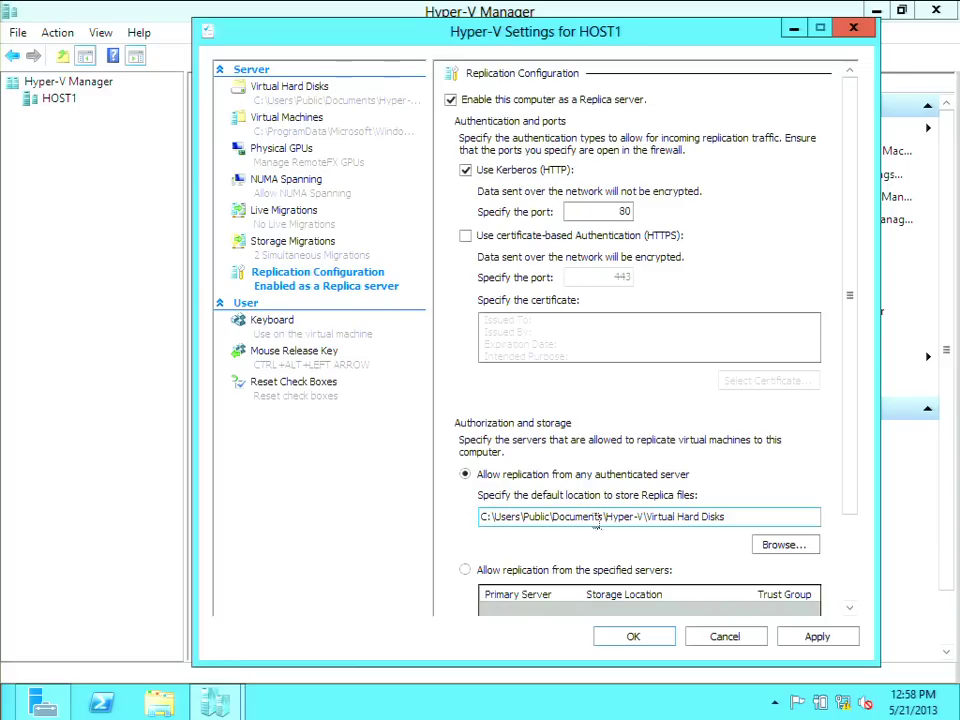
click(640, 636)
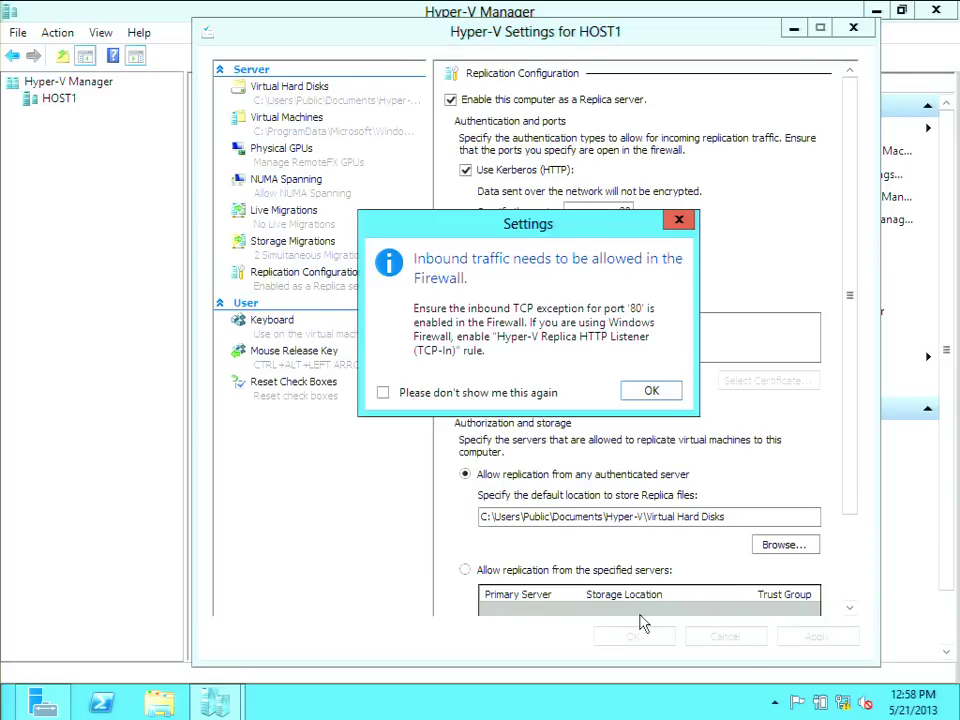
click(645, 396)
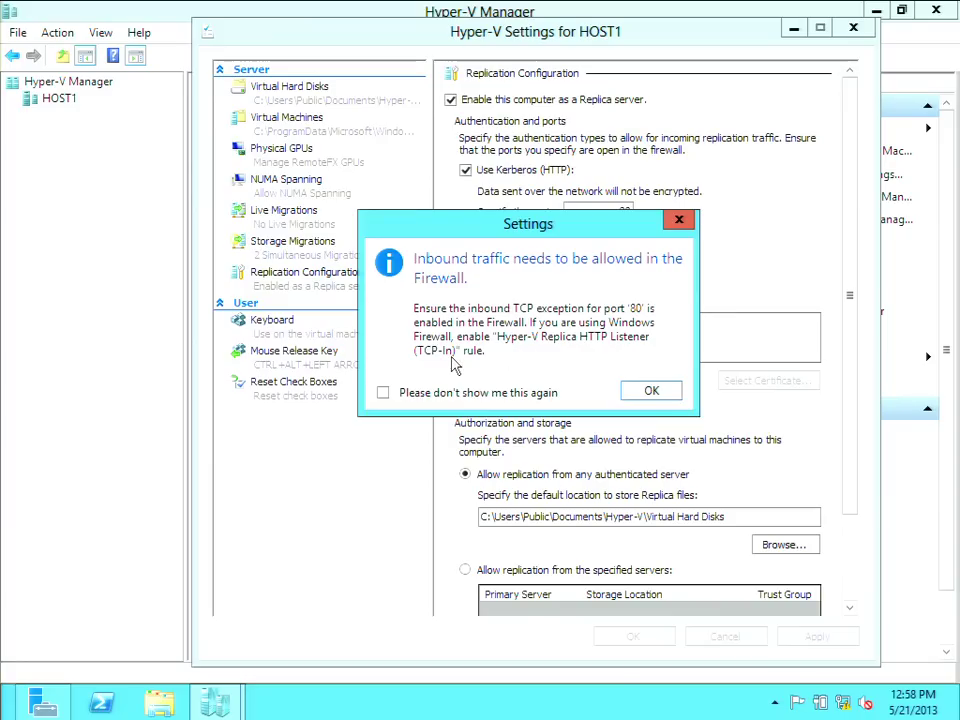
click(643, 392)
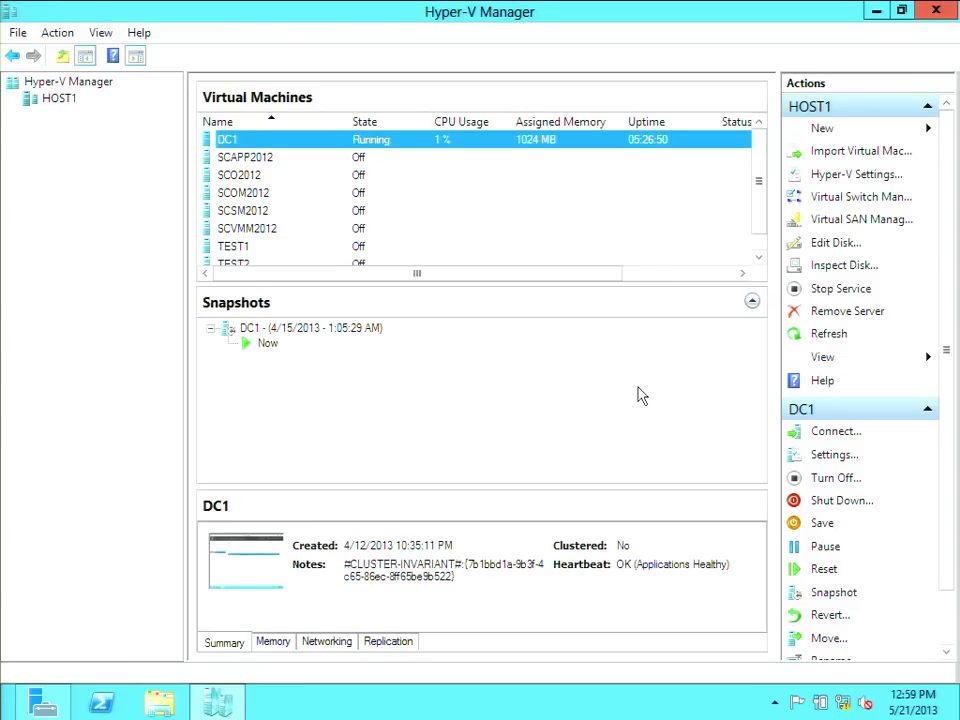
Step: Connect Hyper-V Manager to the virtualization server HOST2 and display it
right_click(75, 83)
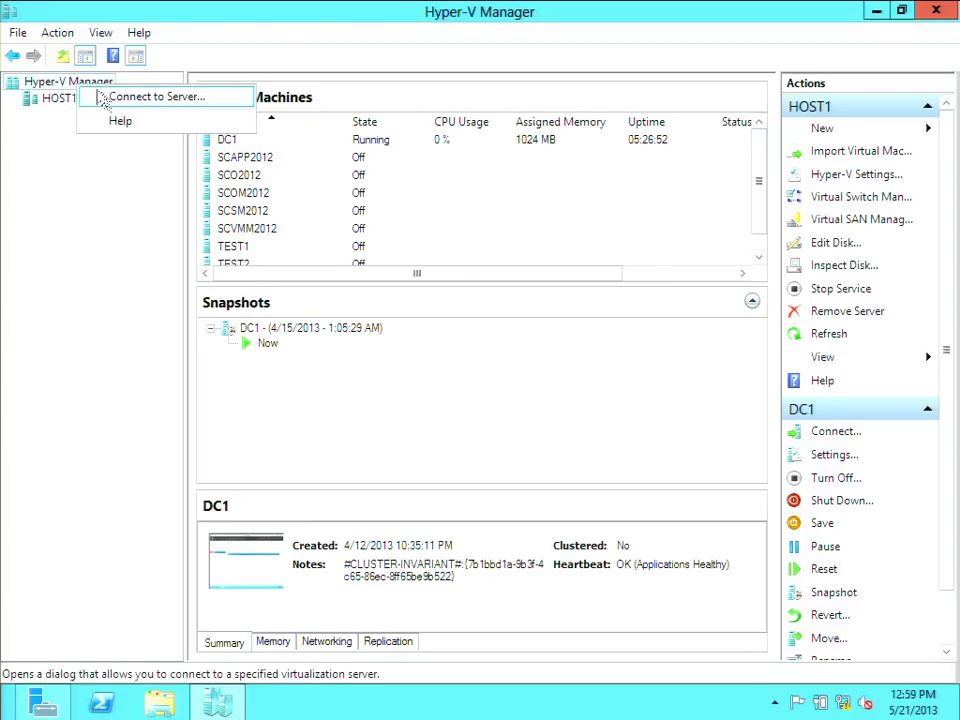
click(108, 97)
text(HOST2)
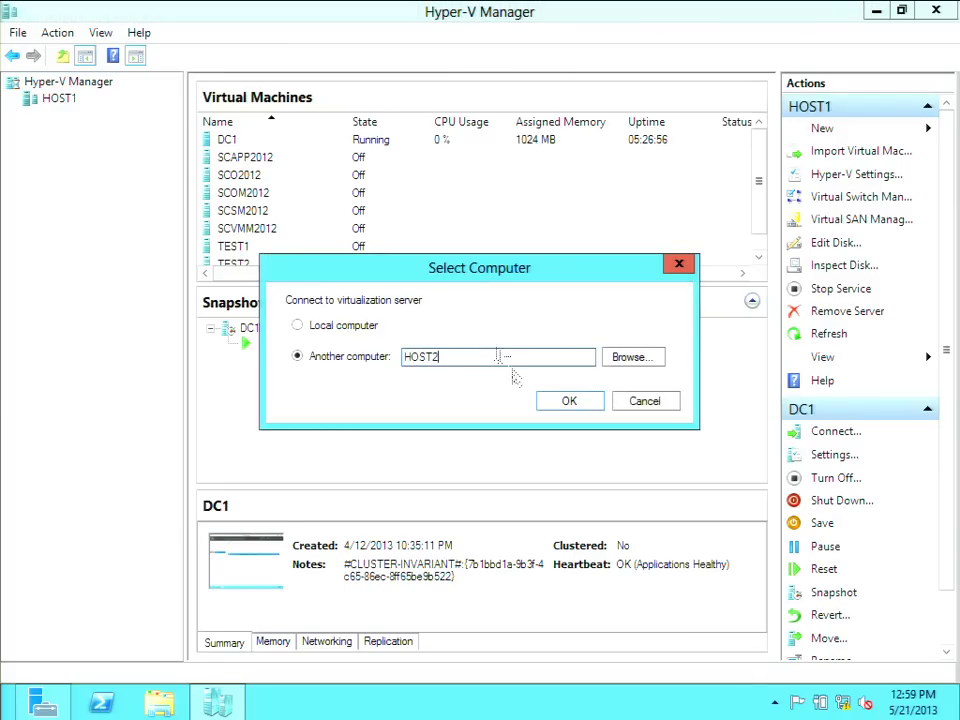
click(563, 402)
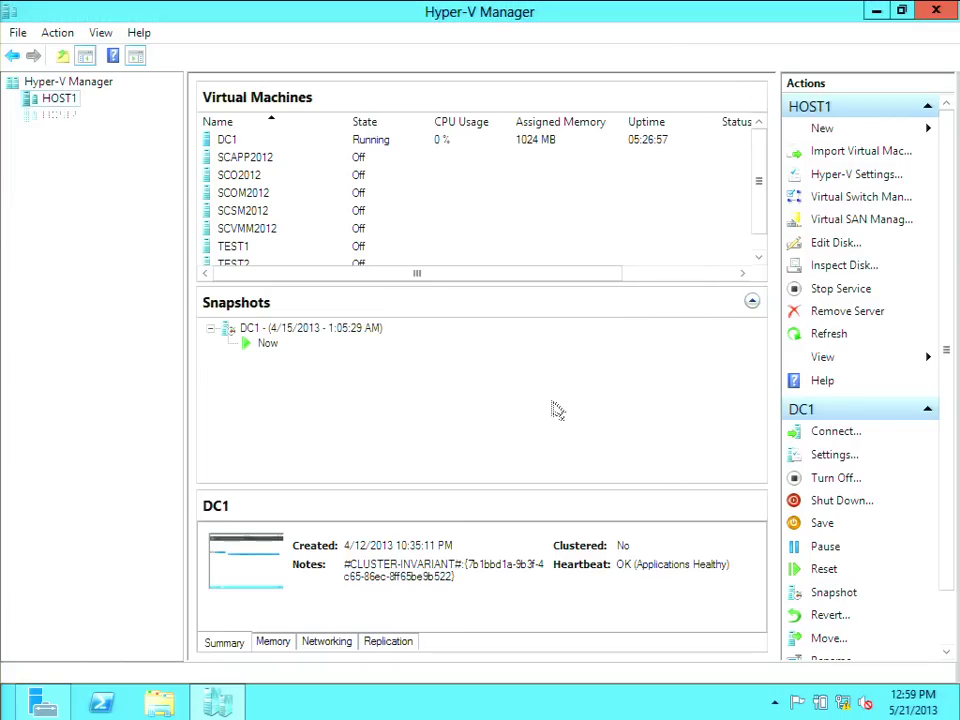
click(57, 117)
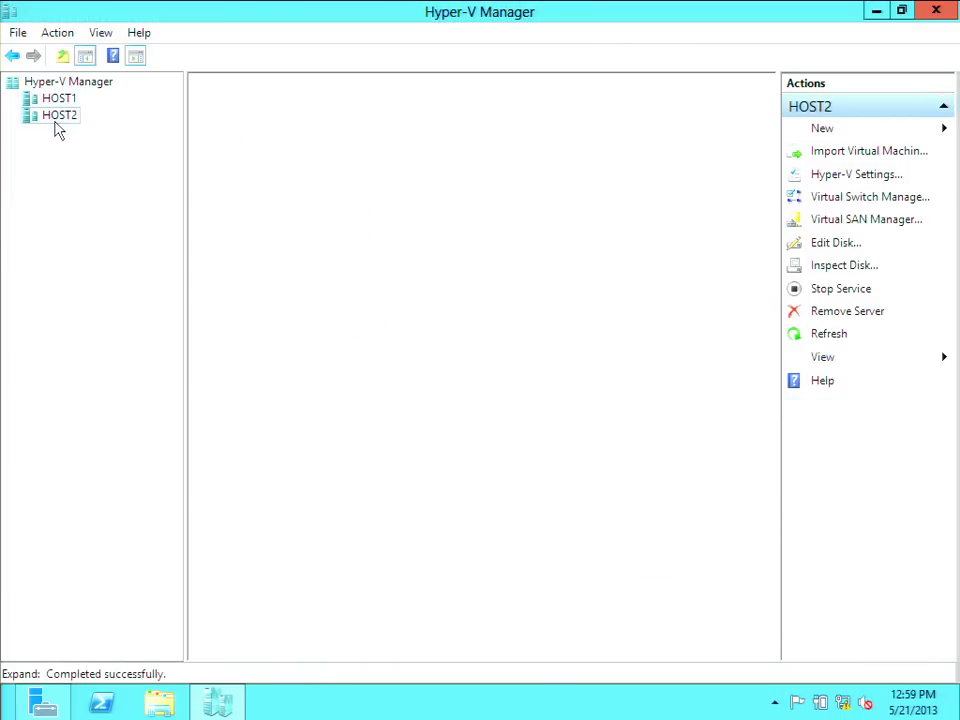
Step: Enable HOST2 as a Replica server with Kerberos (HTTP), allow replication from any authenticated server, and save the settings
click(855, 175)
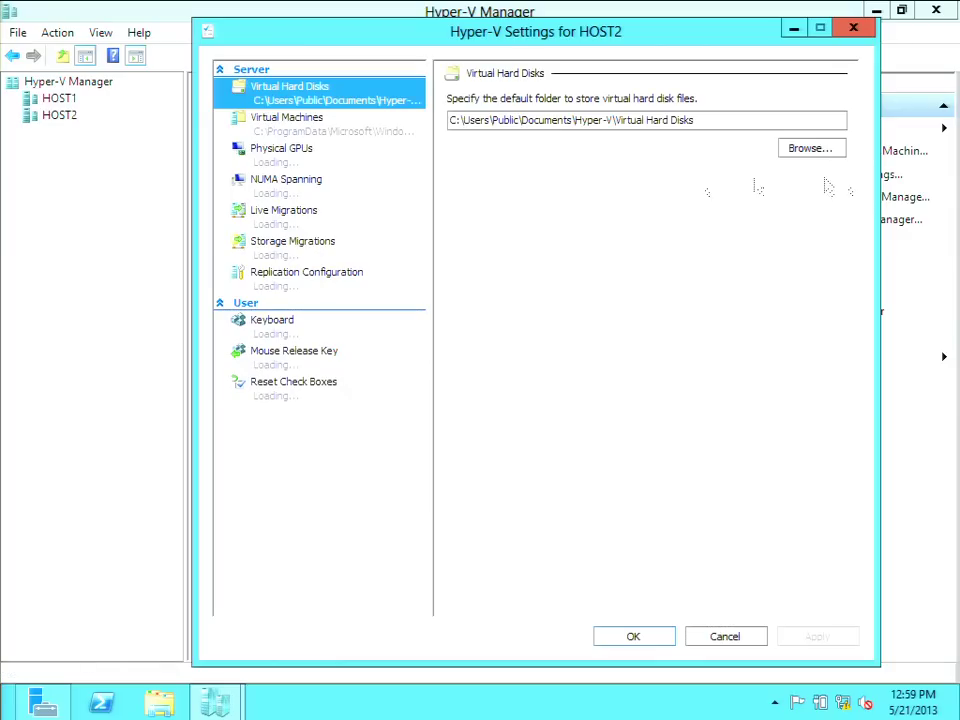
click(306, 277)
click(451, 101)
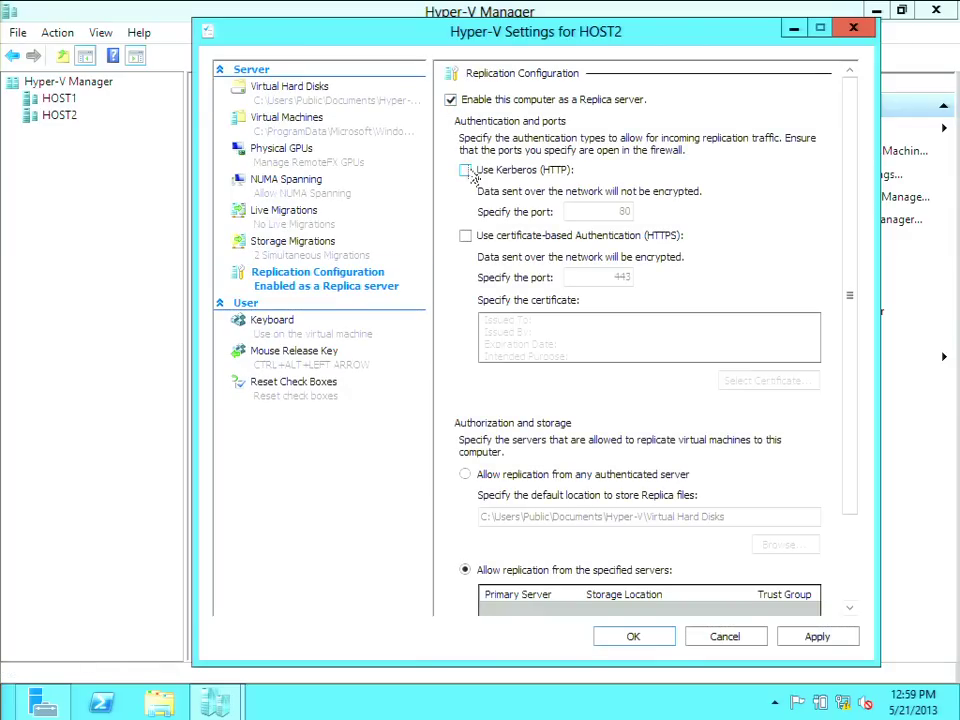
click(466, 171)
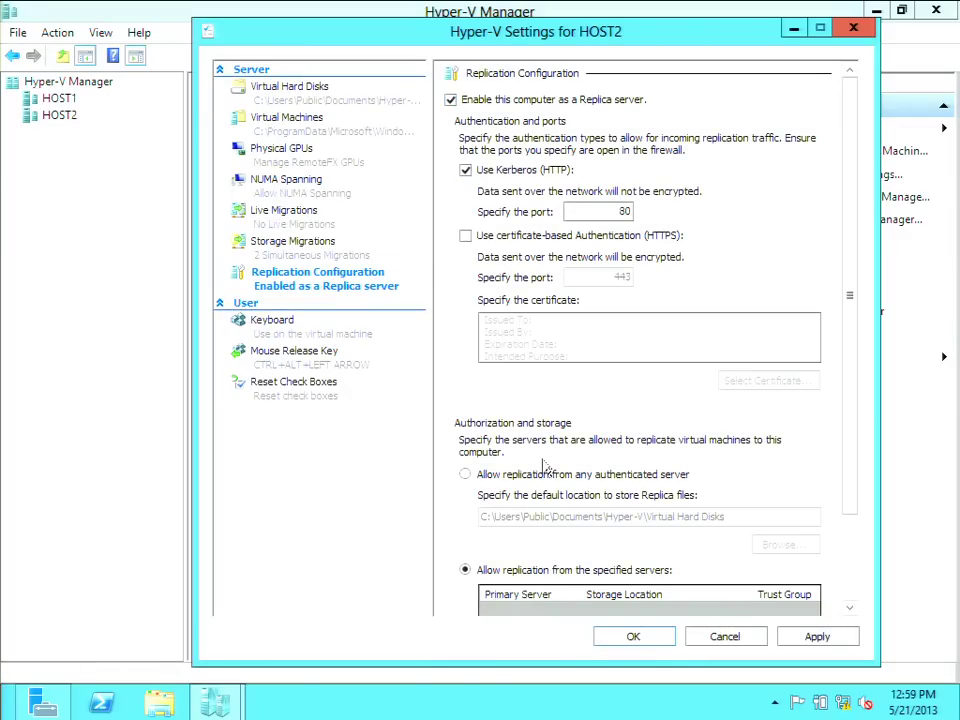
click(466, 477)
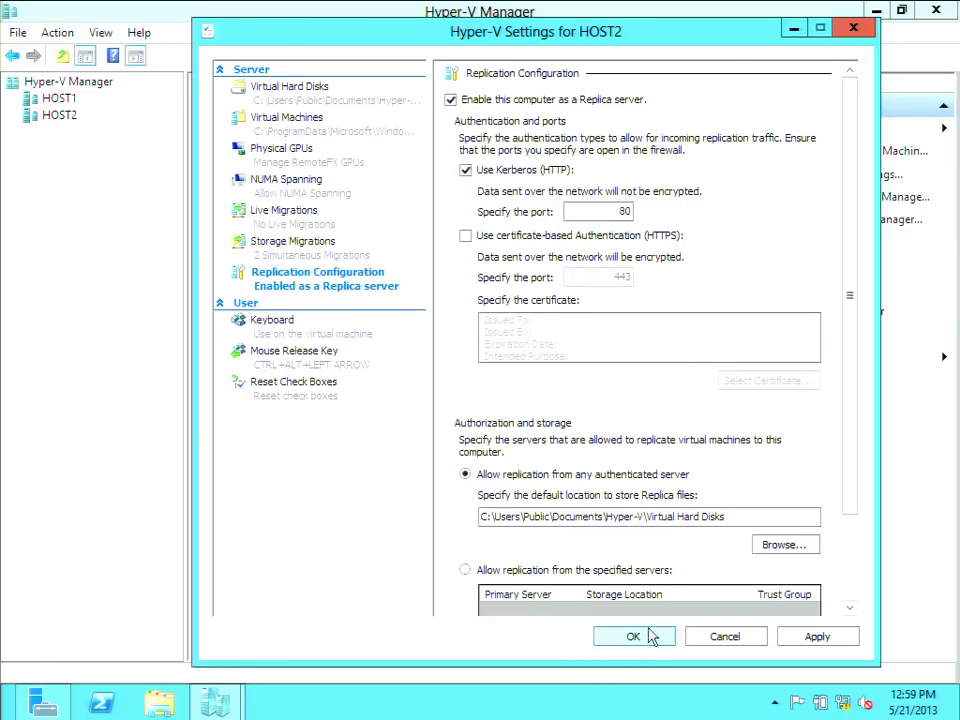
scroll(645, 641, down, 2)
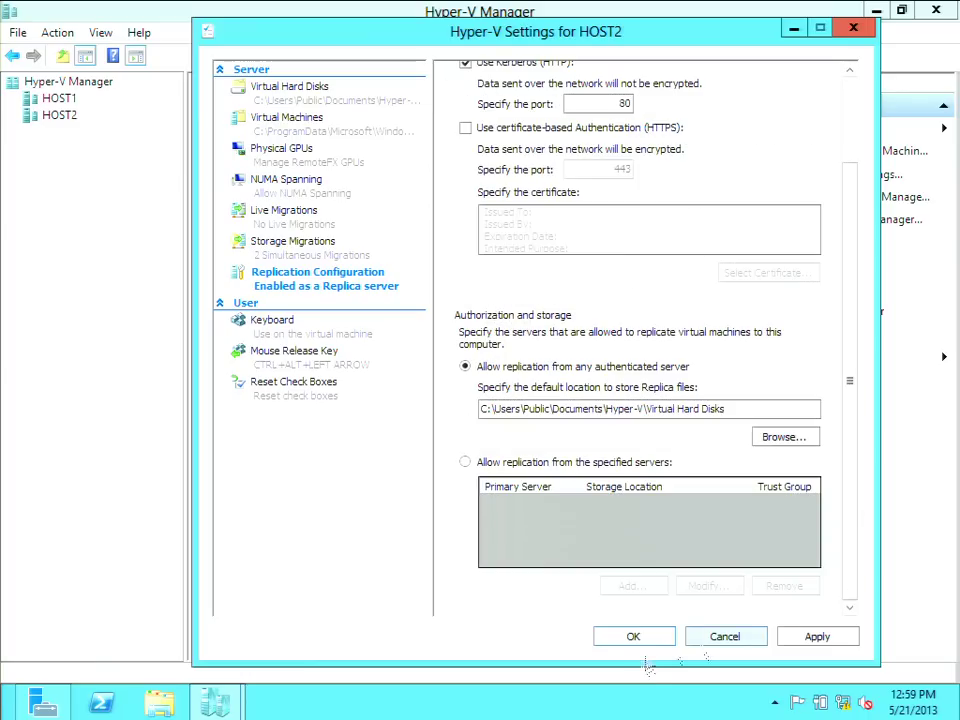
click(633, 640)
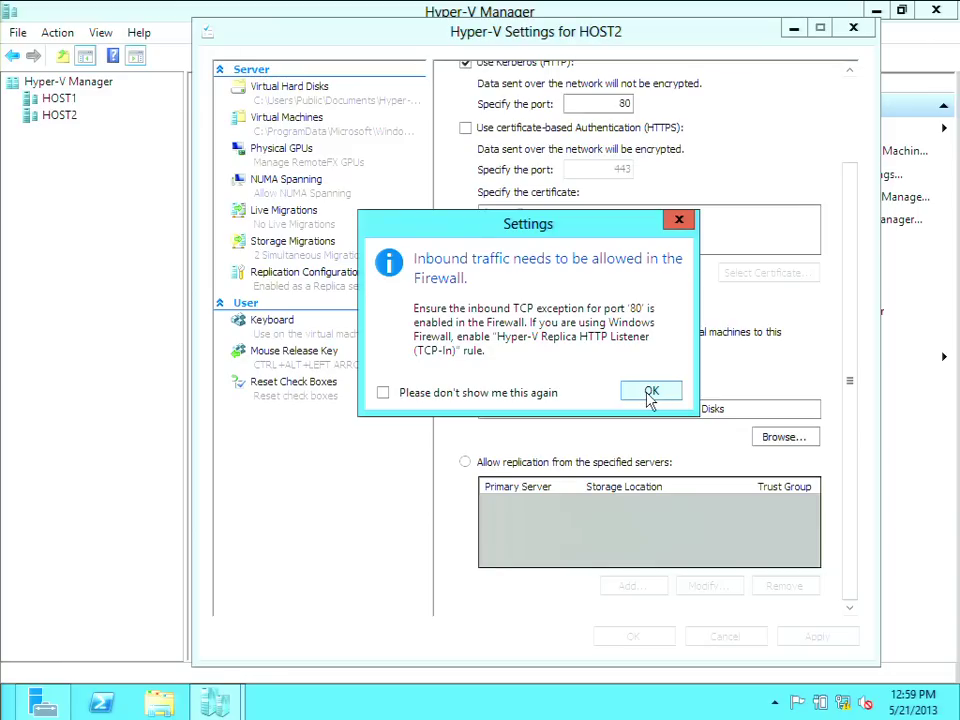
click(650, 394)
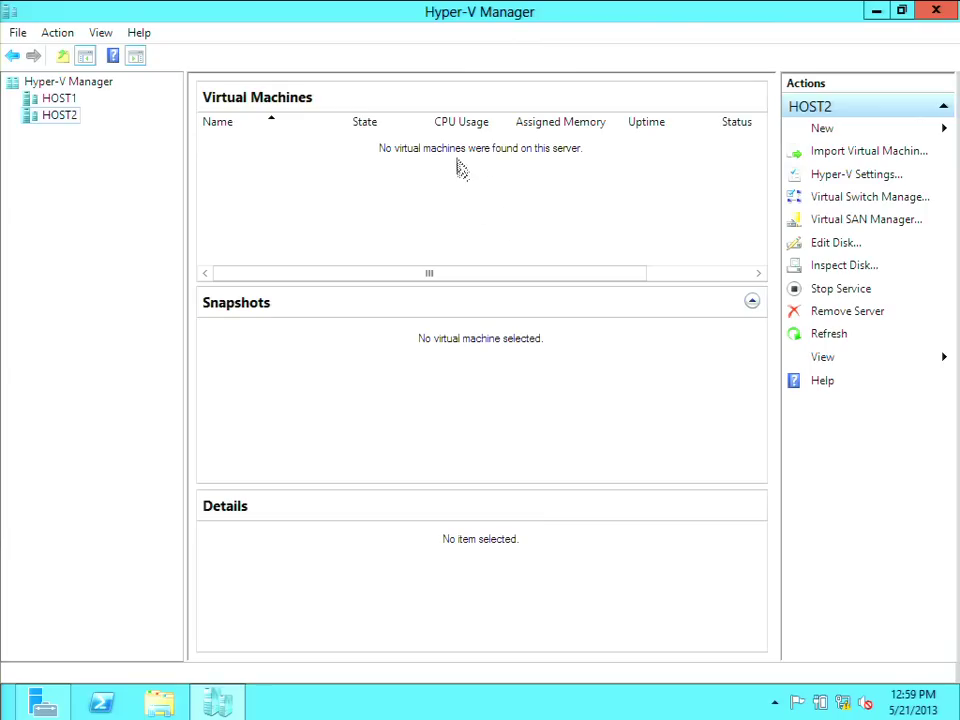
Step: Start enabling replication for the TEST1 virtual machine on HOST1 and specify HOST2 as its Replica server
click(50, 98)
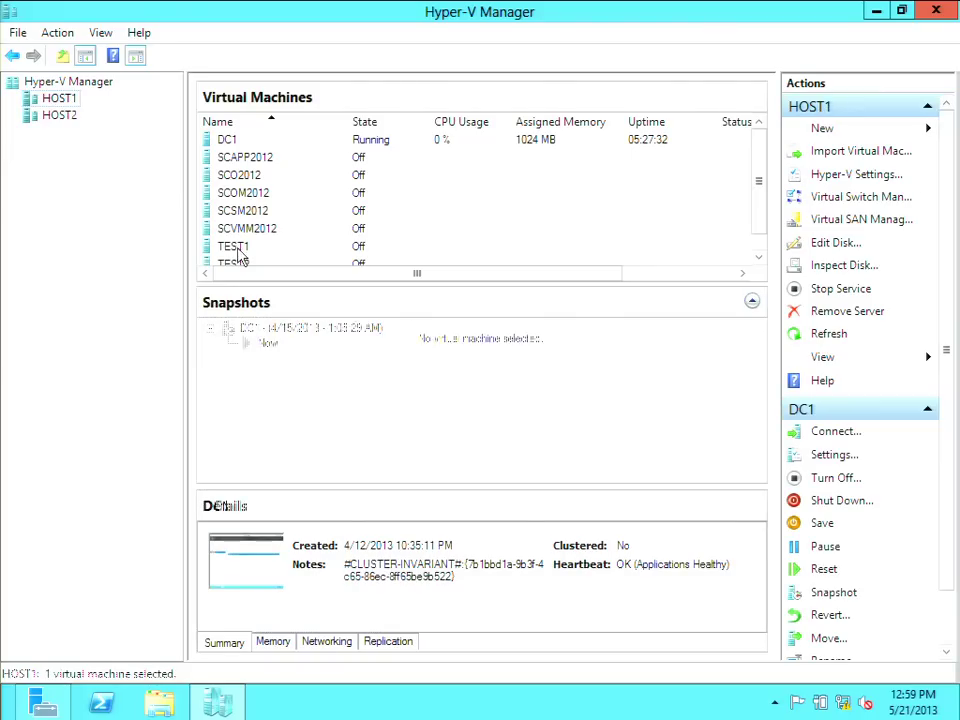
click(251, 252)
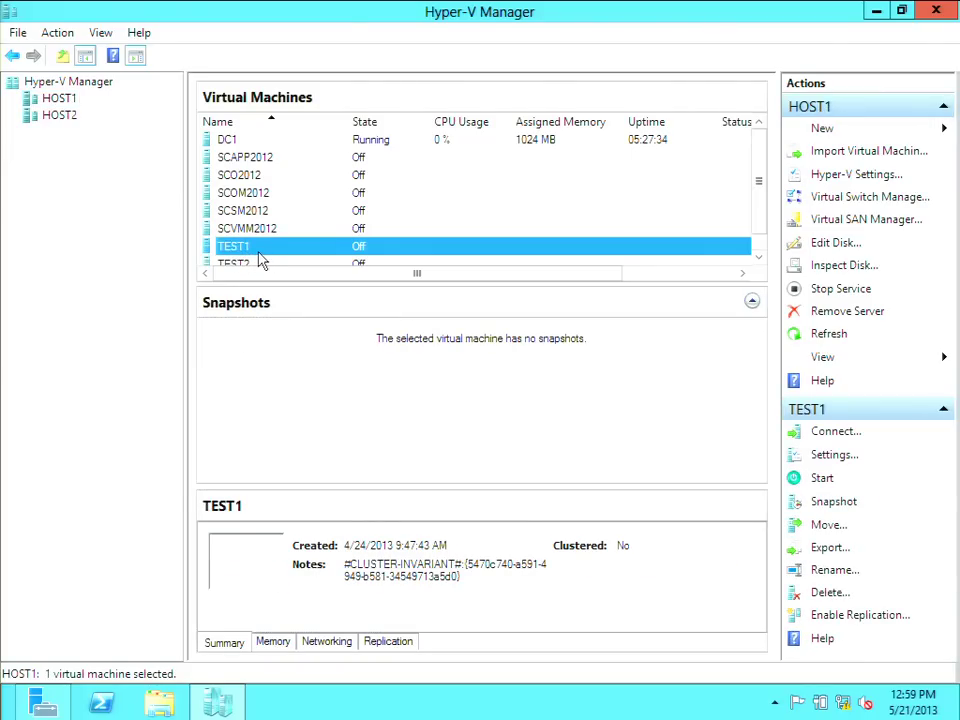
click(838, 620)
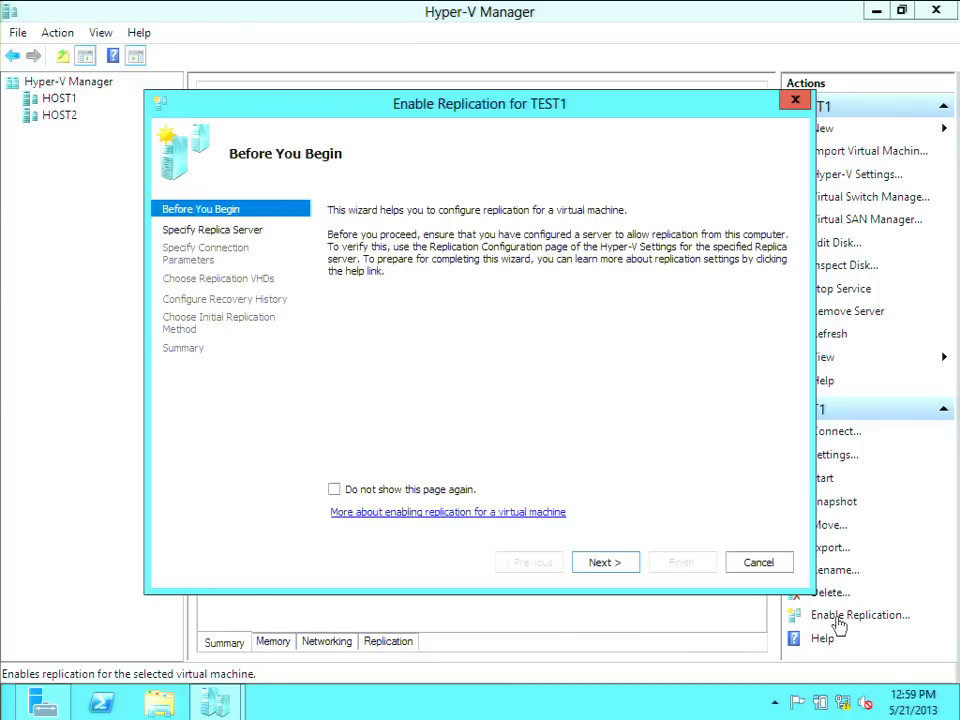
click(620, 563)
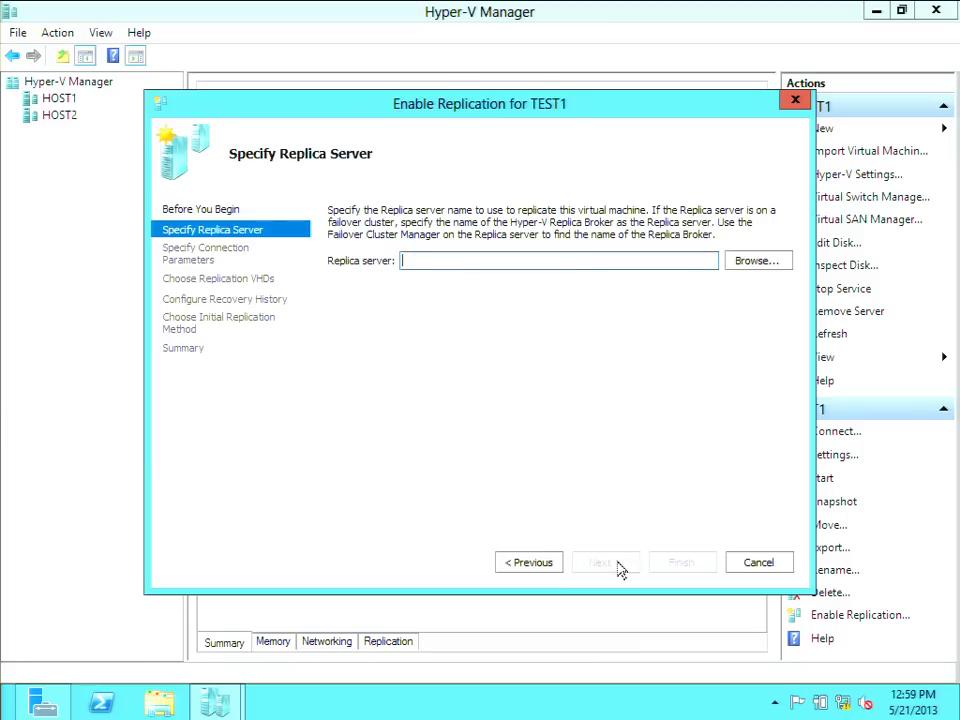
click(750, 264)
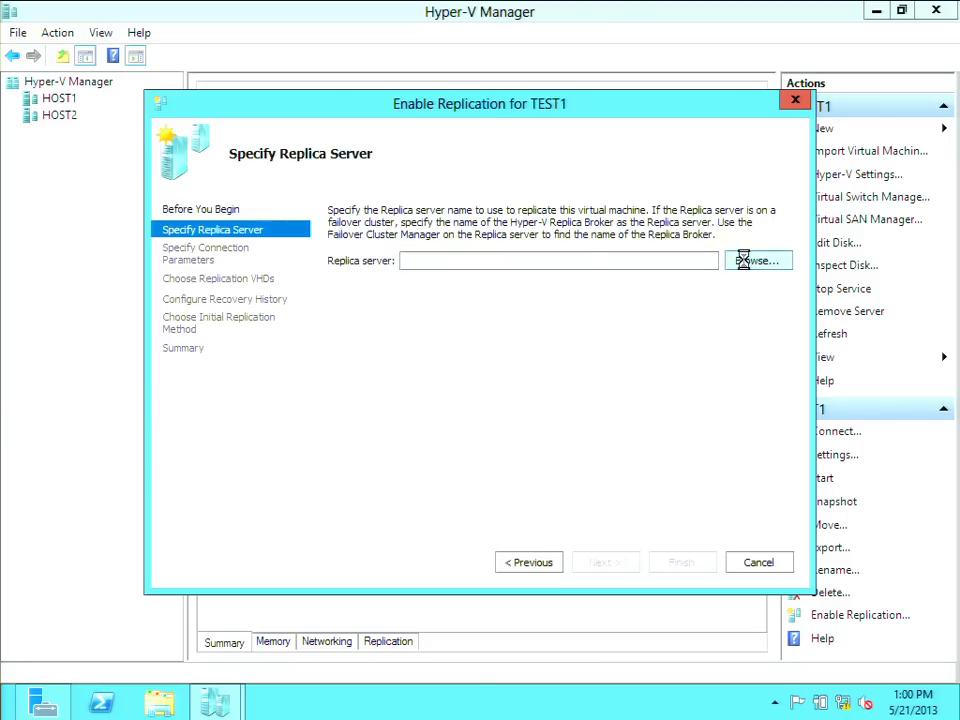
text(HOST2)
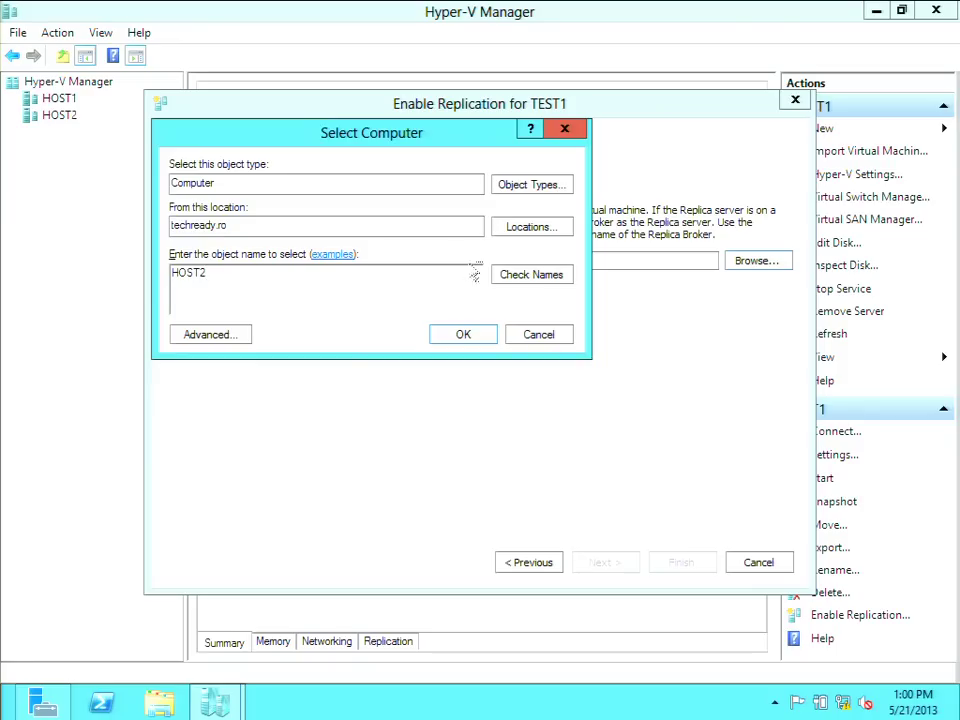
click(531, 274)
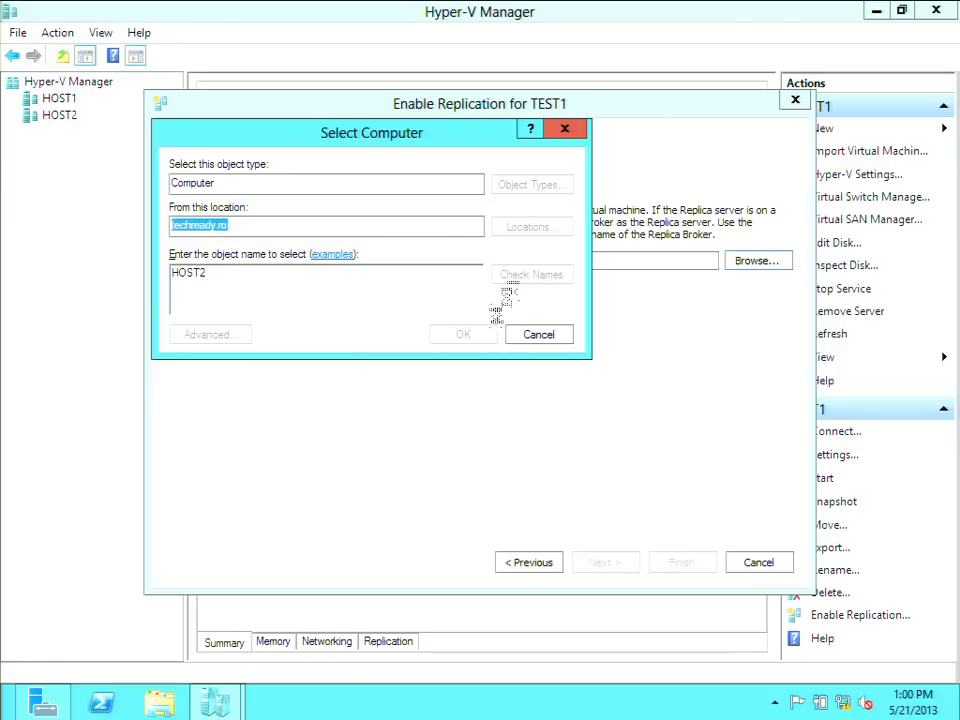
click(463, 334)
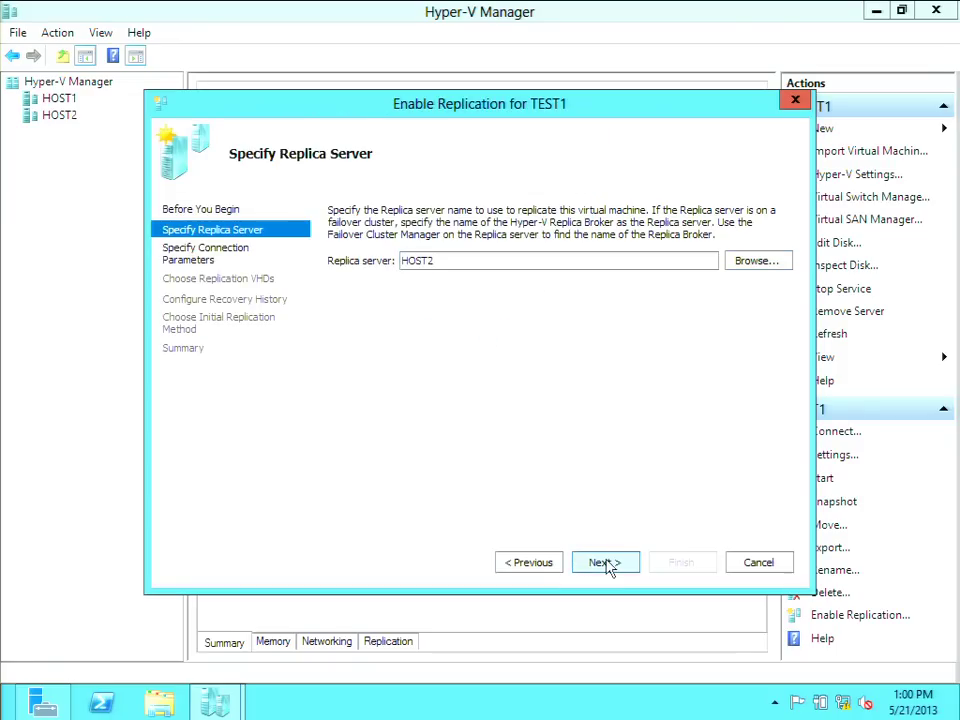
click(604, 563)
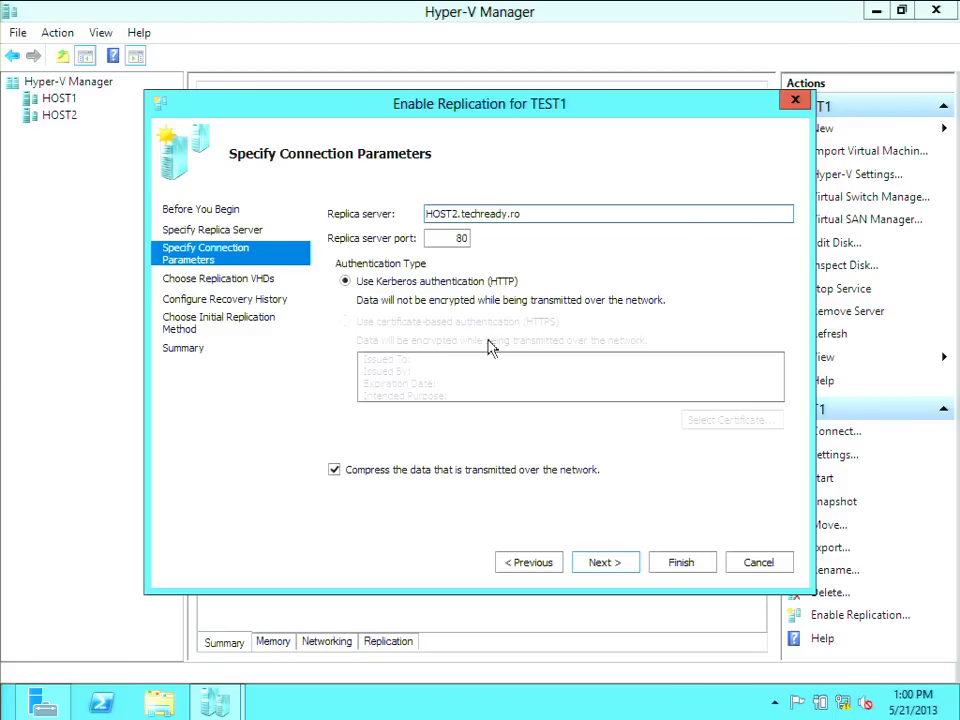
Step: Accept the connection parameters and the Test1.vhd disk for replication, and choose to store additional recovery points
click(604, 563)
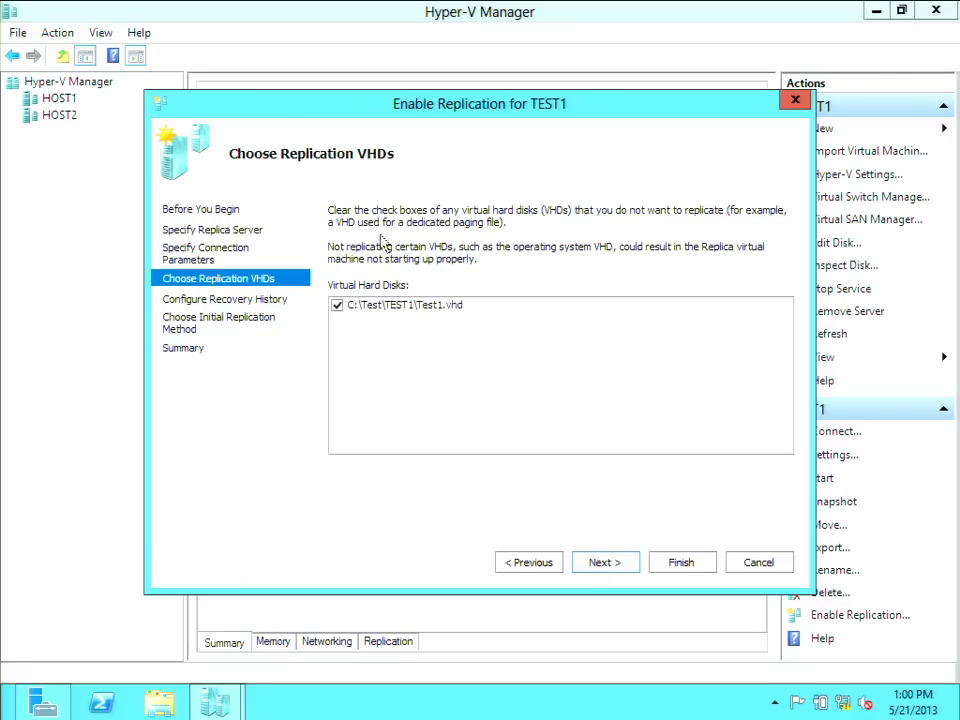
click(604, 563)
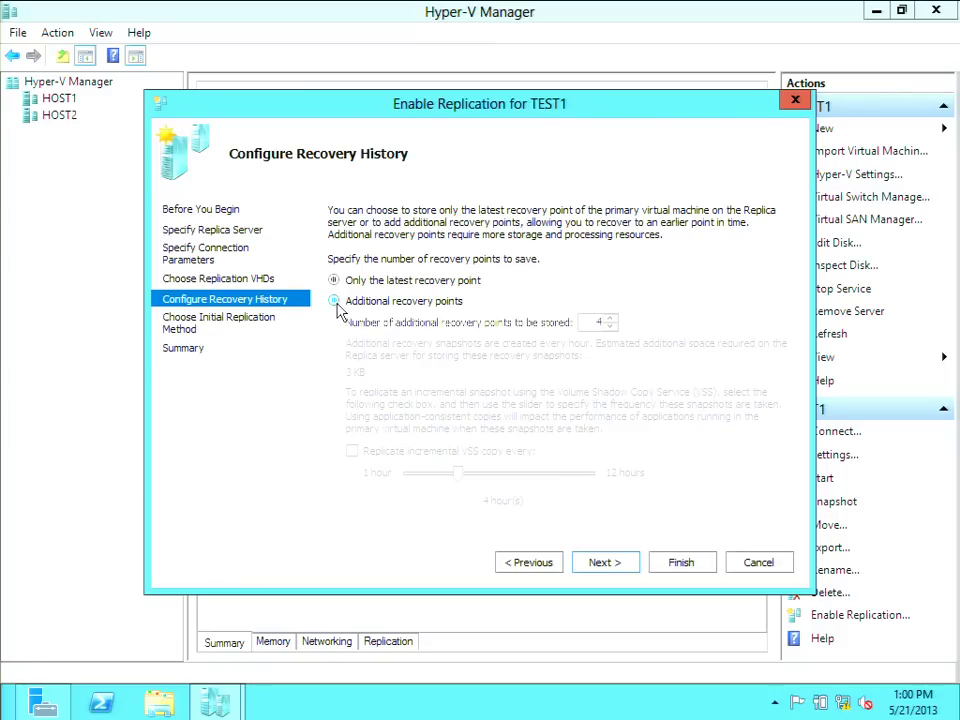
click(334, 301)
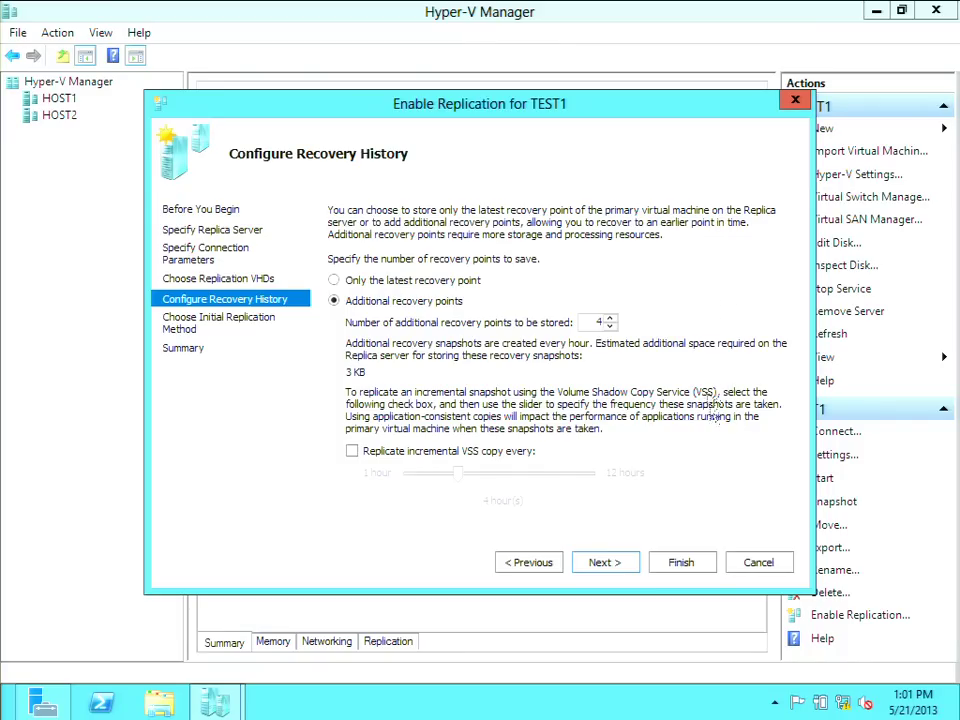
Step: Finish enabling replication for TEST1, keeping only the latest recovery point and sending the initial copy over the network immediately
click(340, 284)
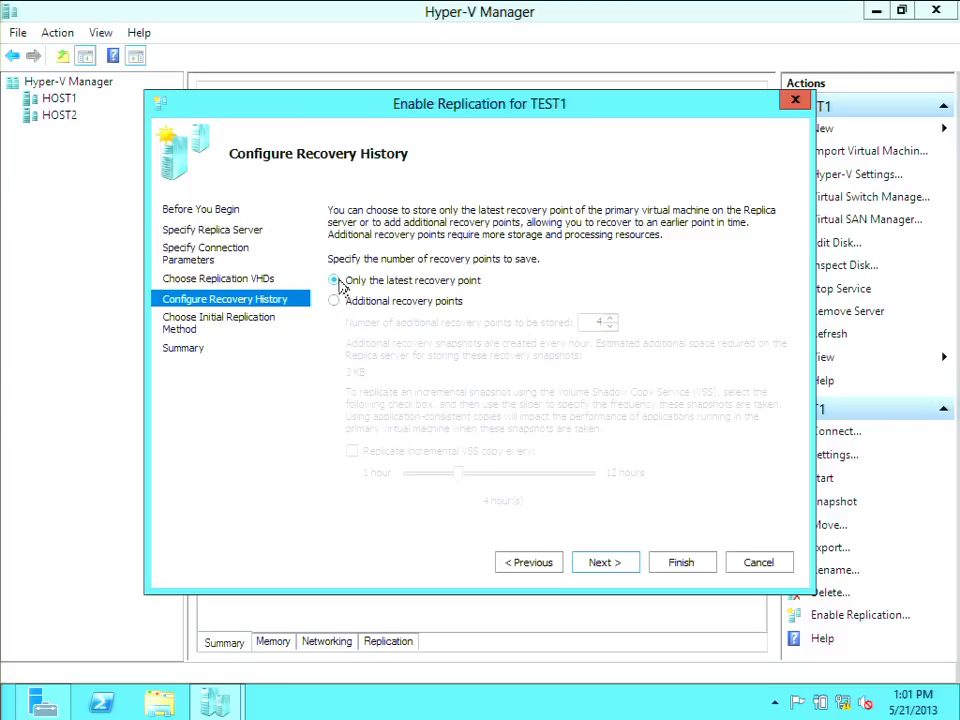
click(608, 564)
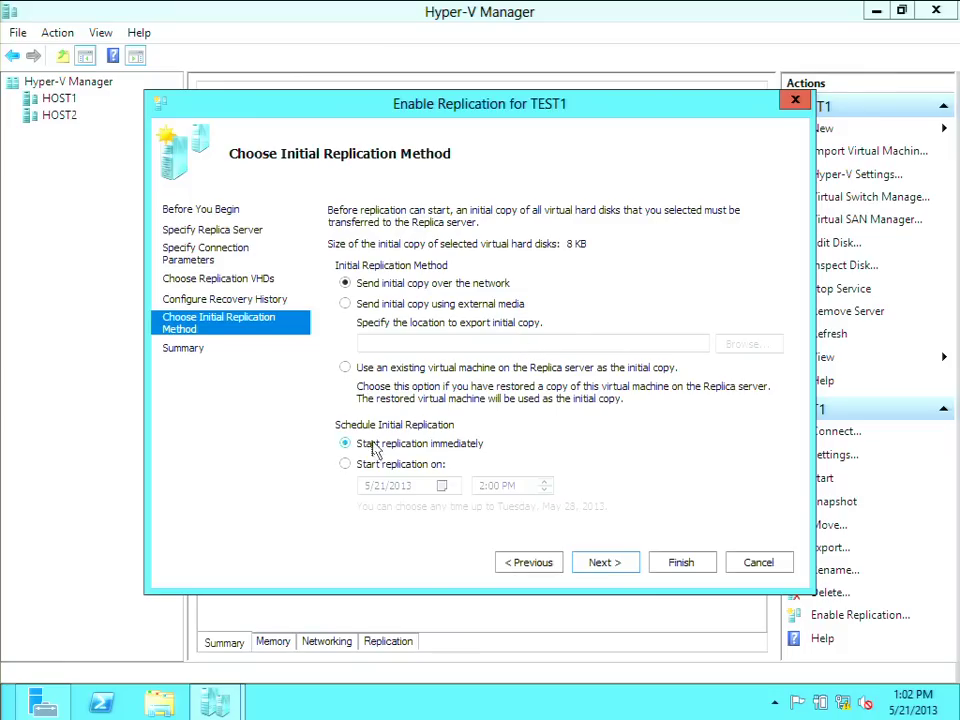
click(618, 566)
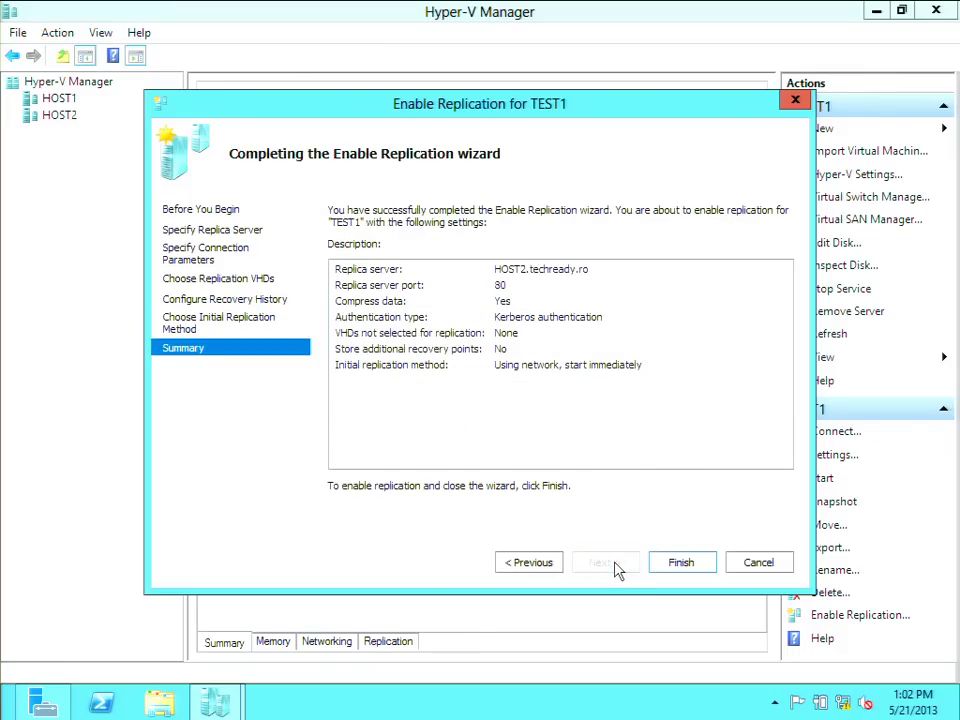
click(678, 564)
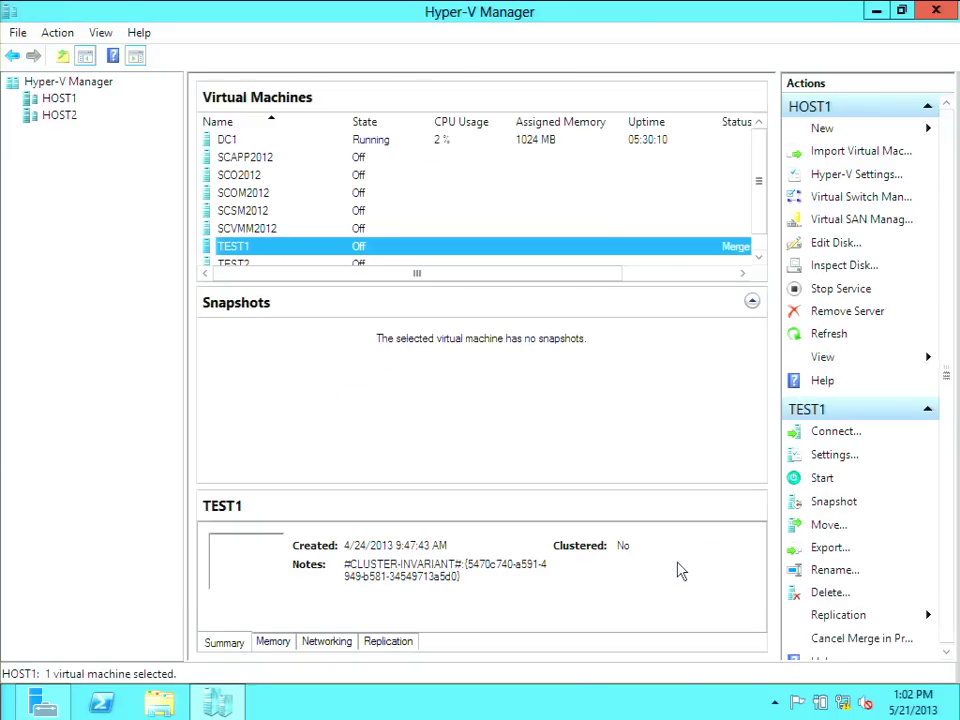
click(670, 273)
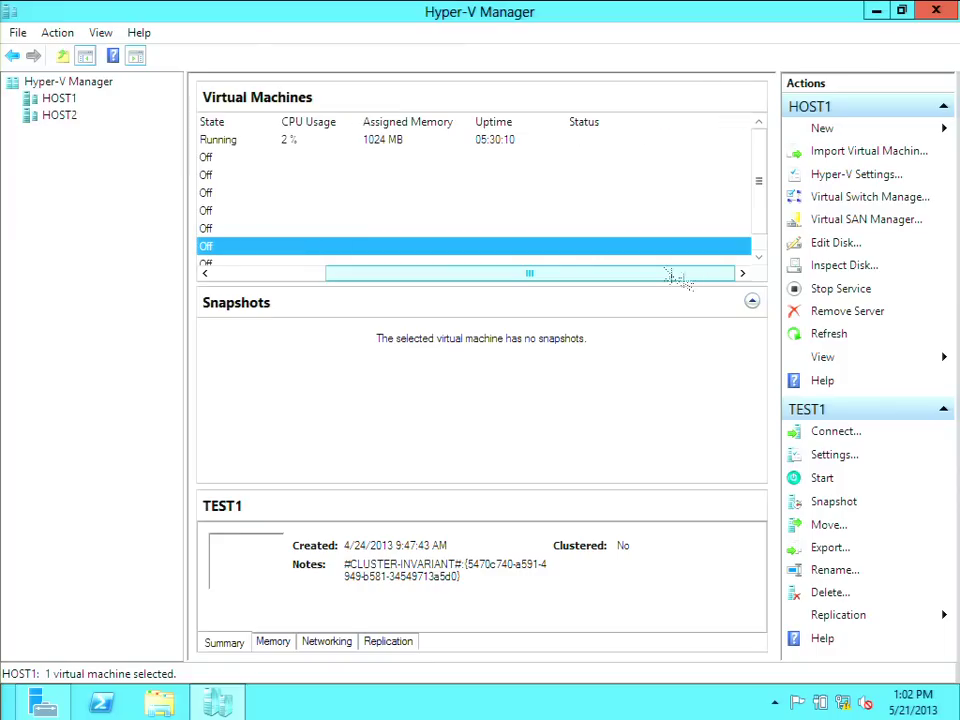
click(266, 280)
Step: Run a test failover of the TEST1 replica on HOST2 using its latest recovery point
click(64, 117)
click(253, 145)
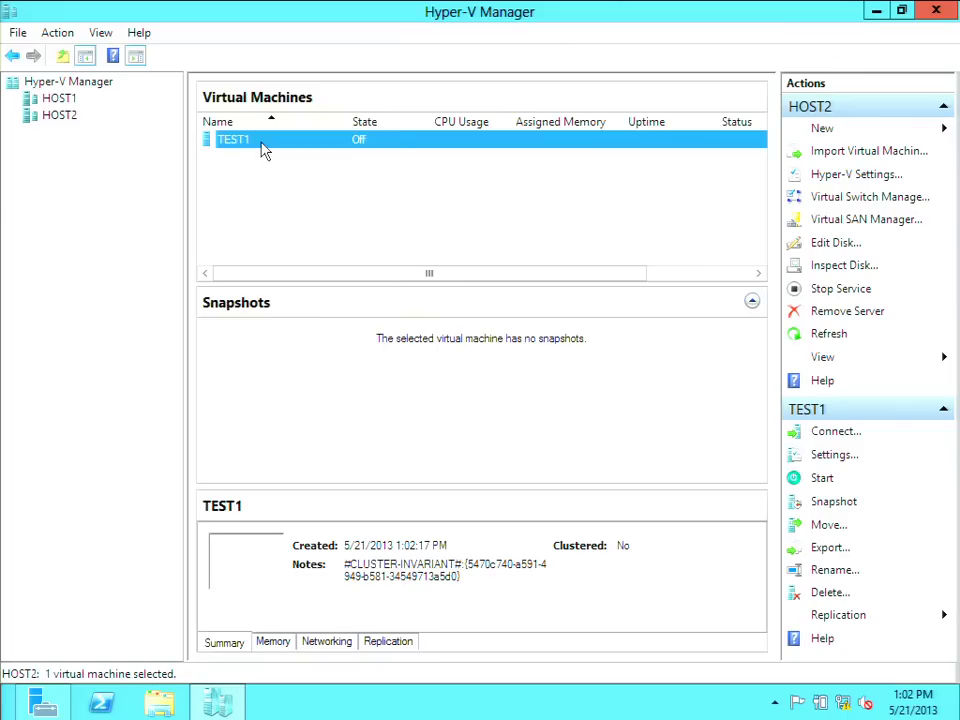
right_click(263, 149)
mouse_move(343, 345)
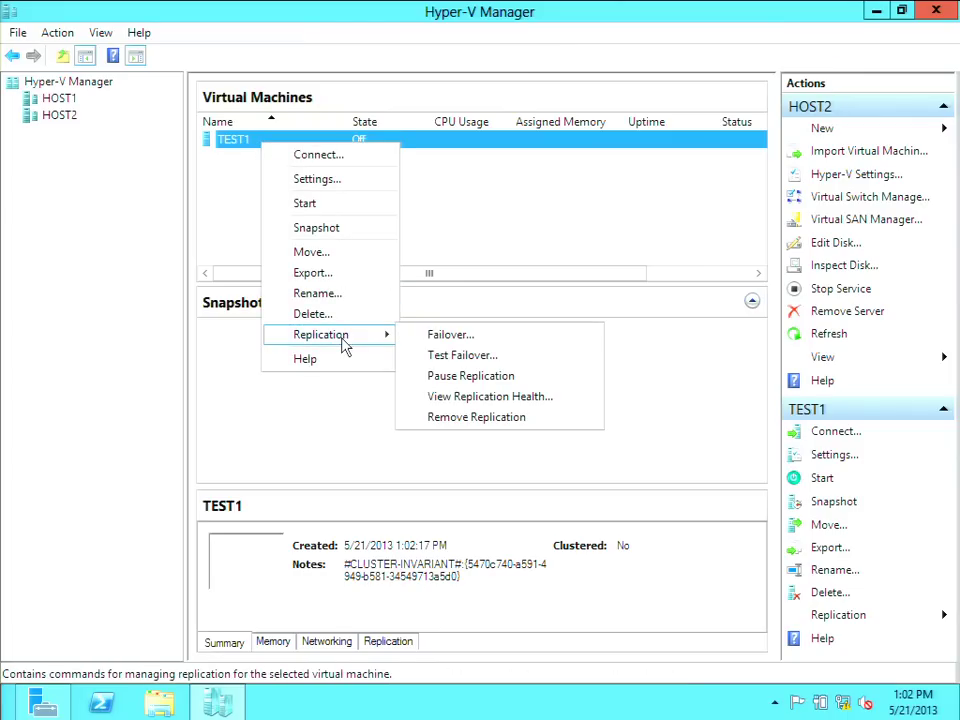
click(462, 357)
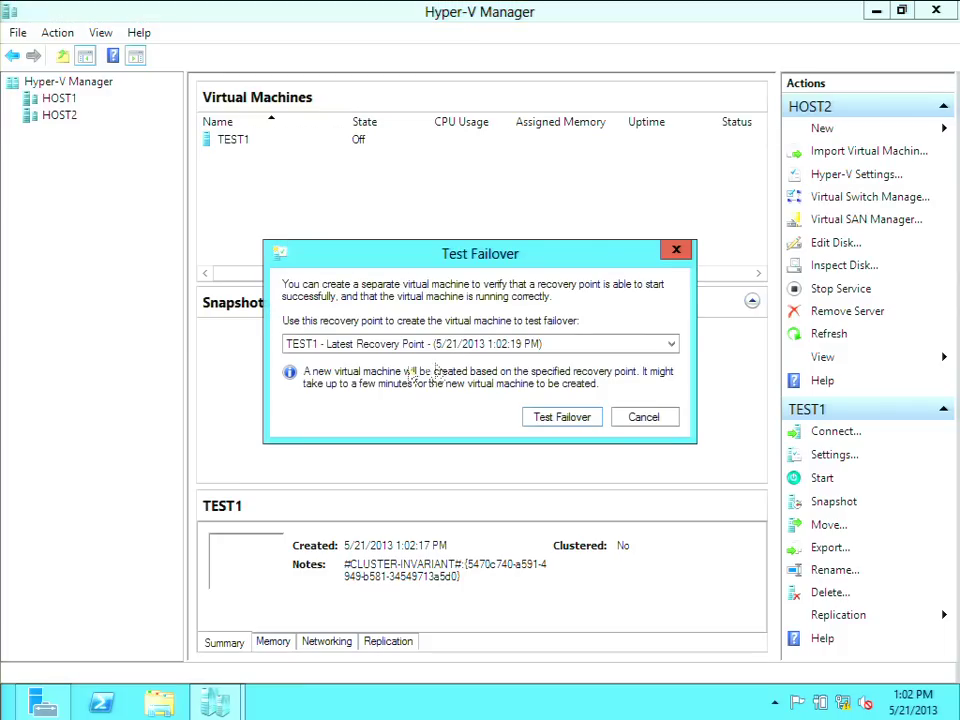
click(577, 420)
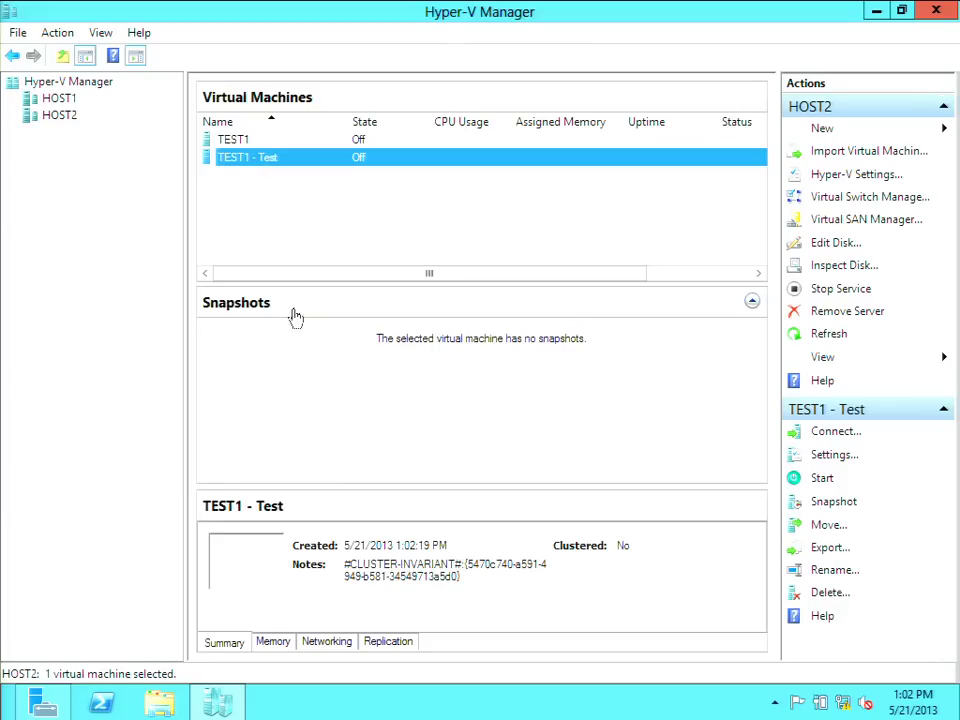
Step: Examine the replication health report of the TEST1 replica on HOST2 and close it
click(236, 140)
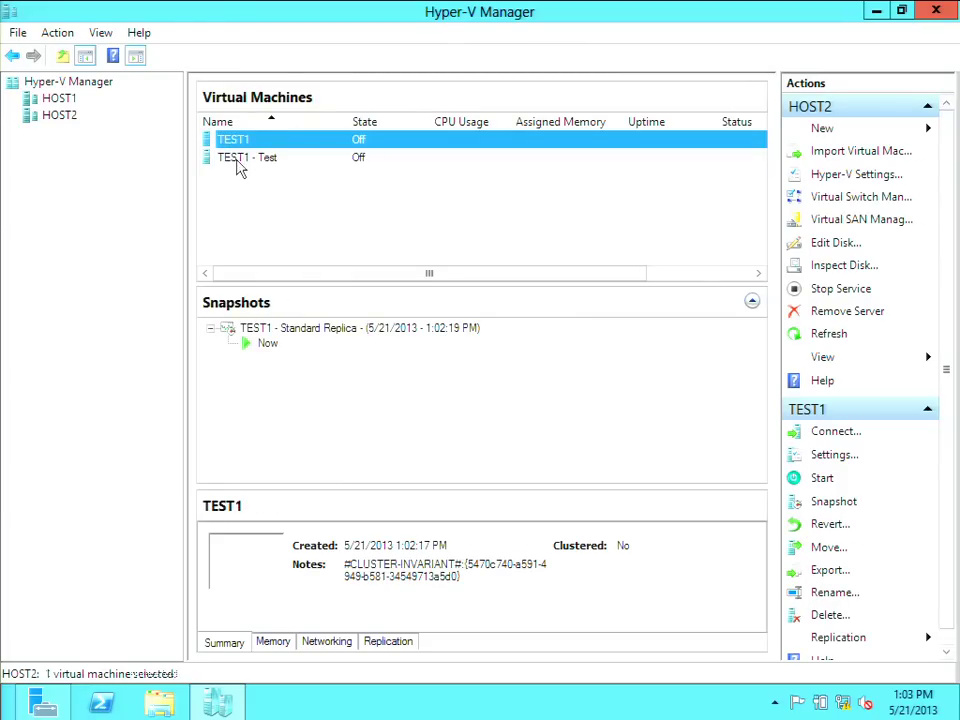
click(237, 160)
click(238, 162)
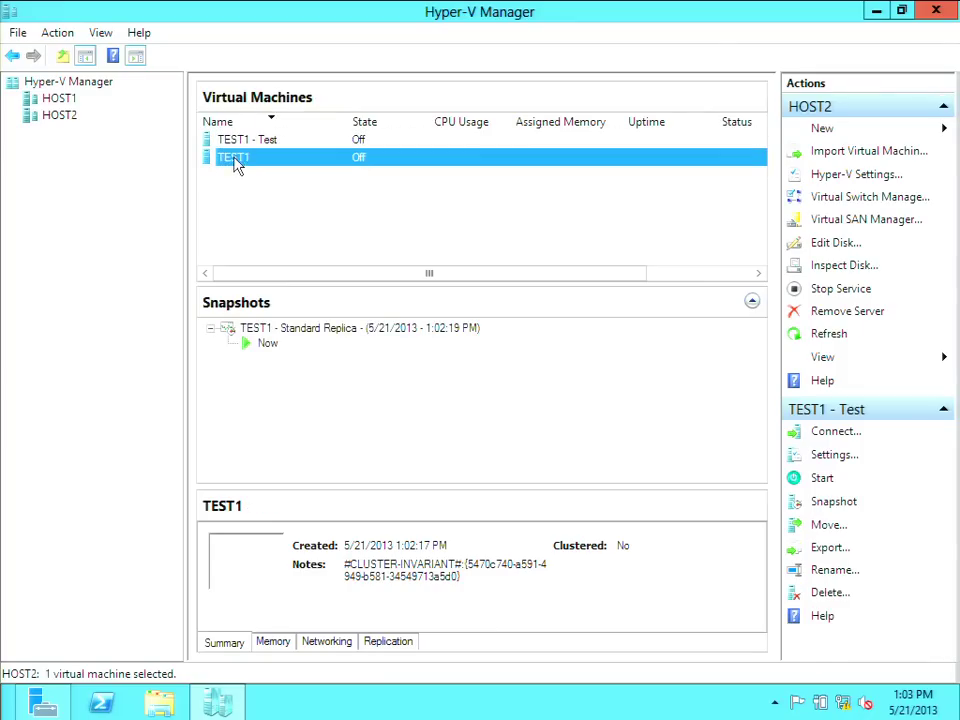
right_click(236, 165)
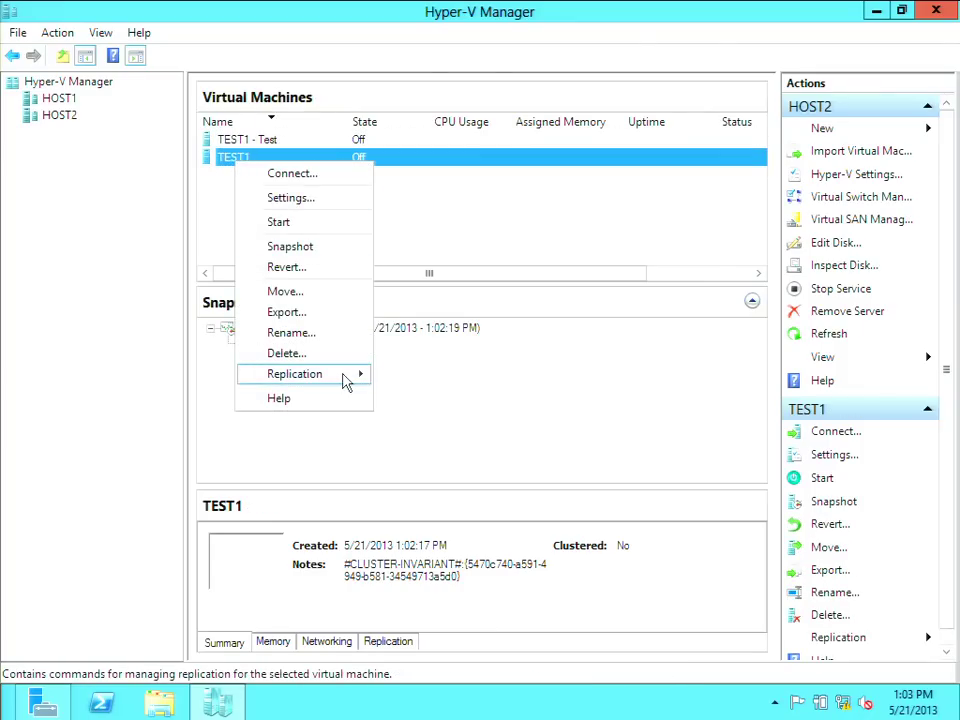
mouse_move(347, 381)
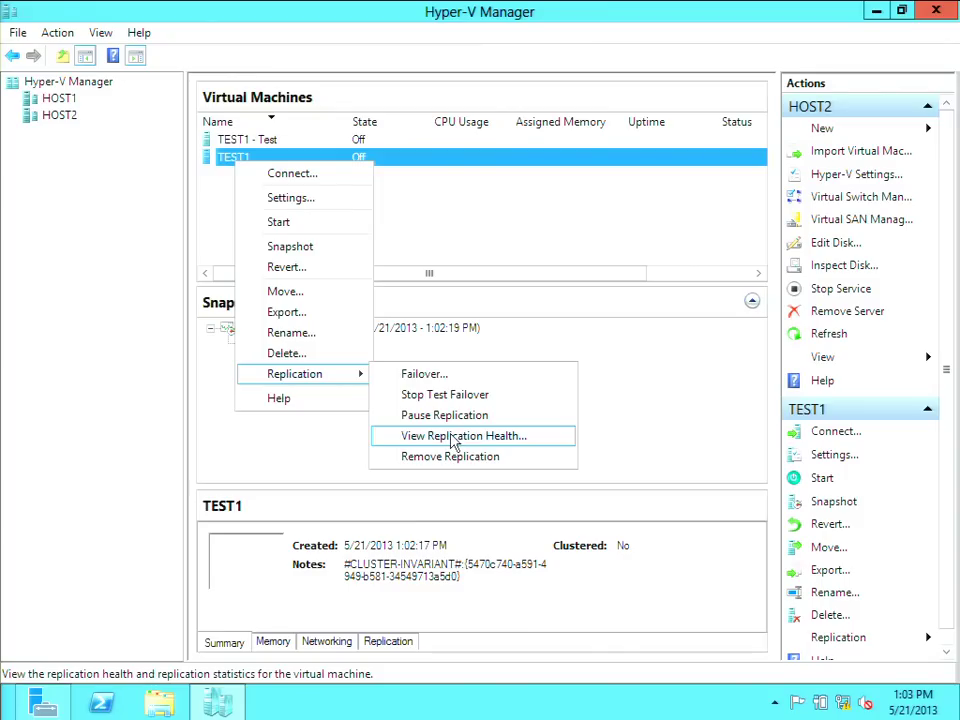
click(463, 436)
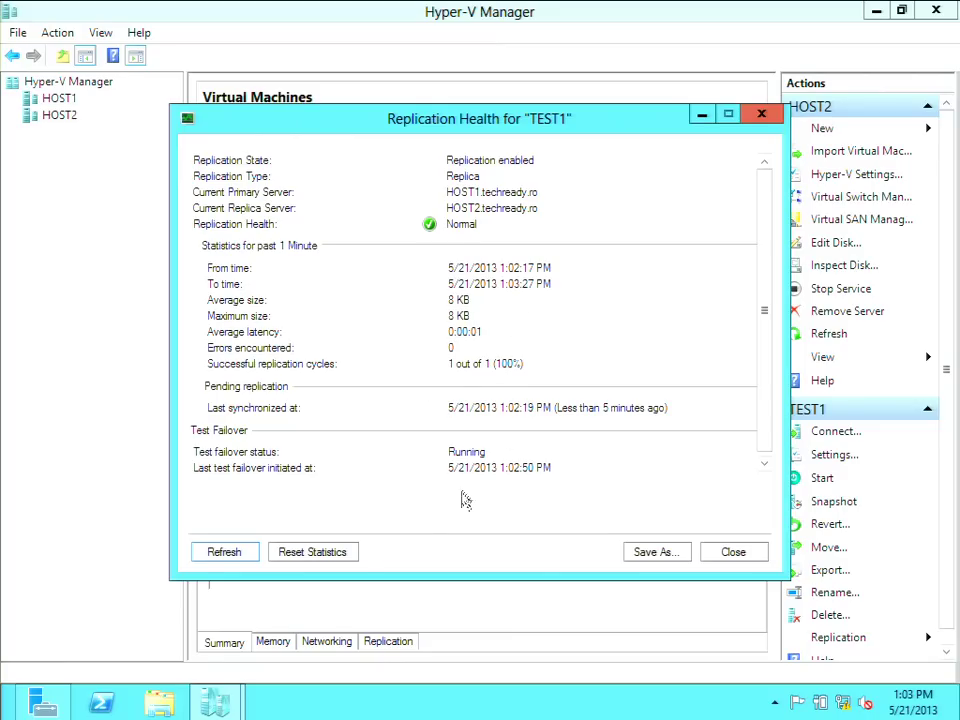
click(733, 556)
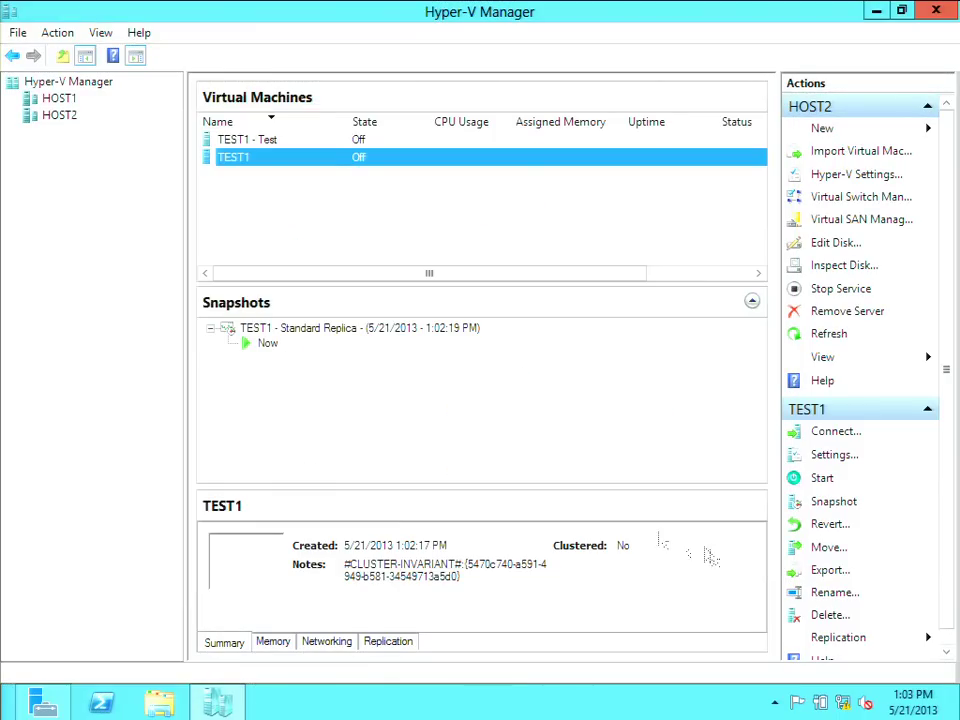
Step: Try to remove replication from the TEST1 replica on HOST2
right_click(310, 161)
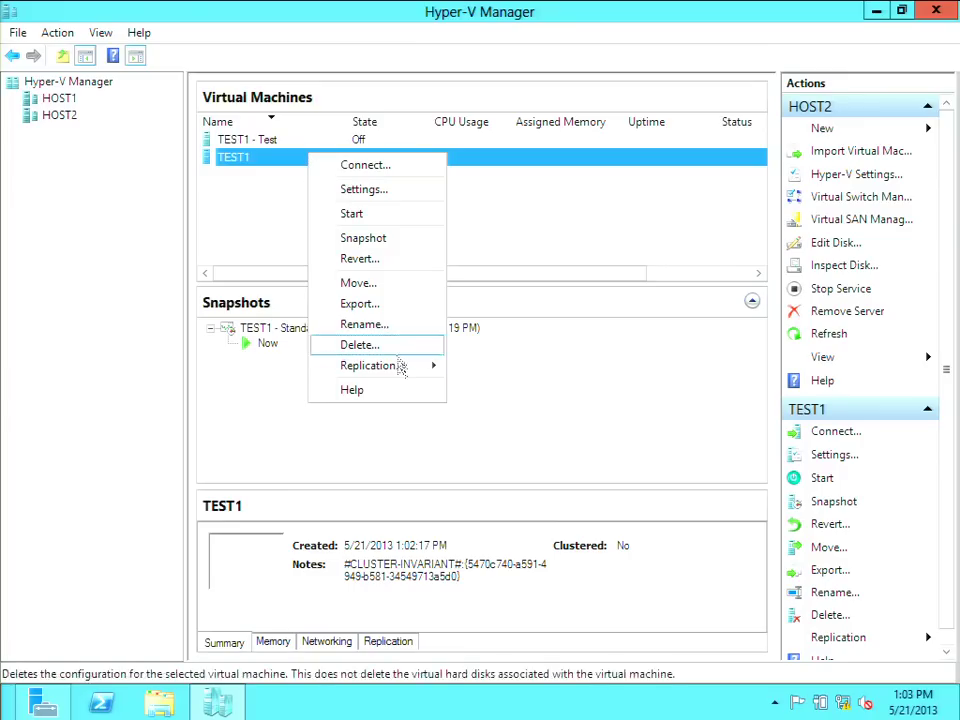
mouse_move(405, 378)
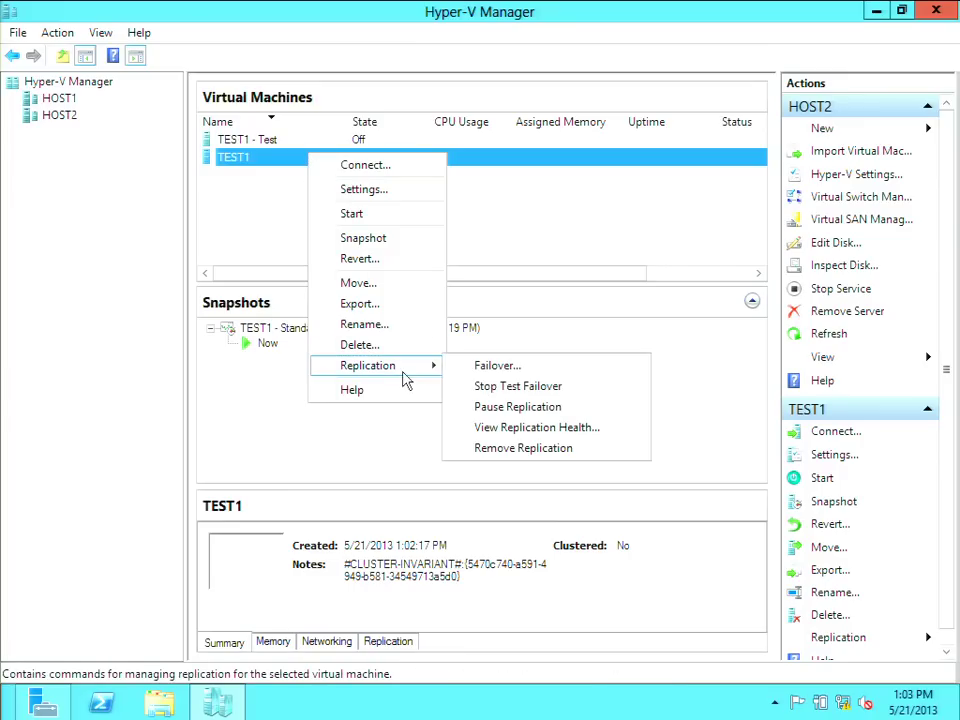
click(518, 450)
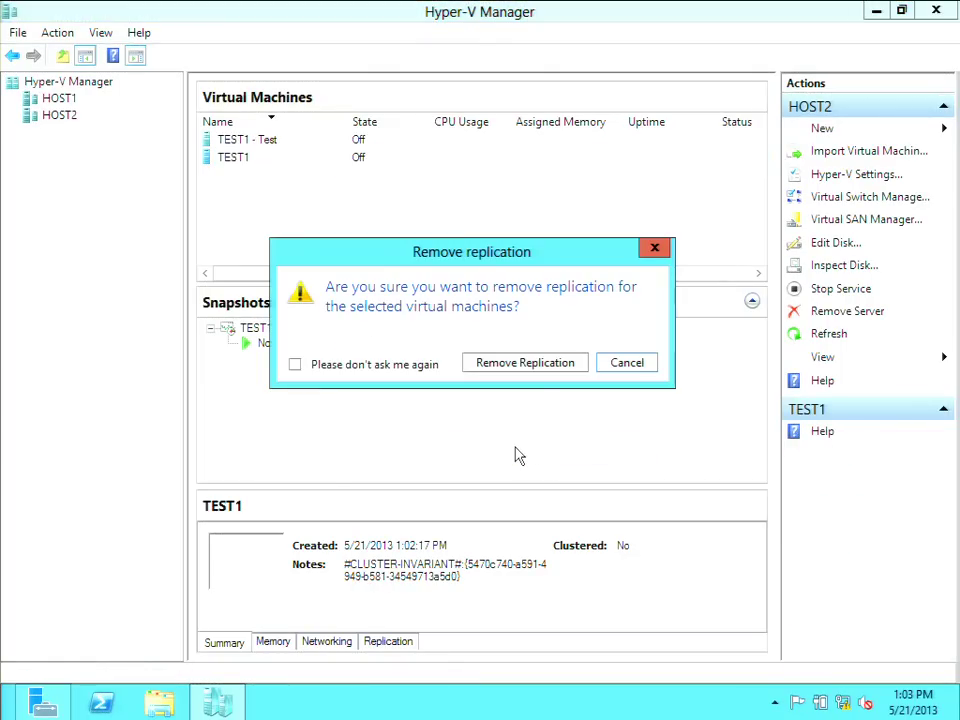
click(522, 363)
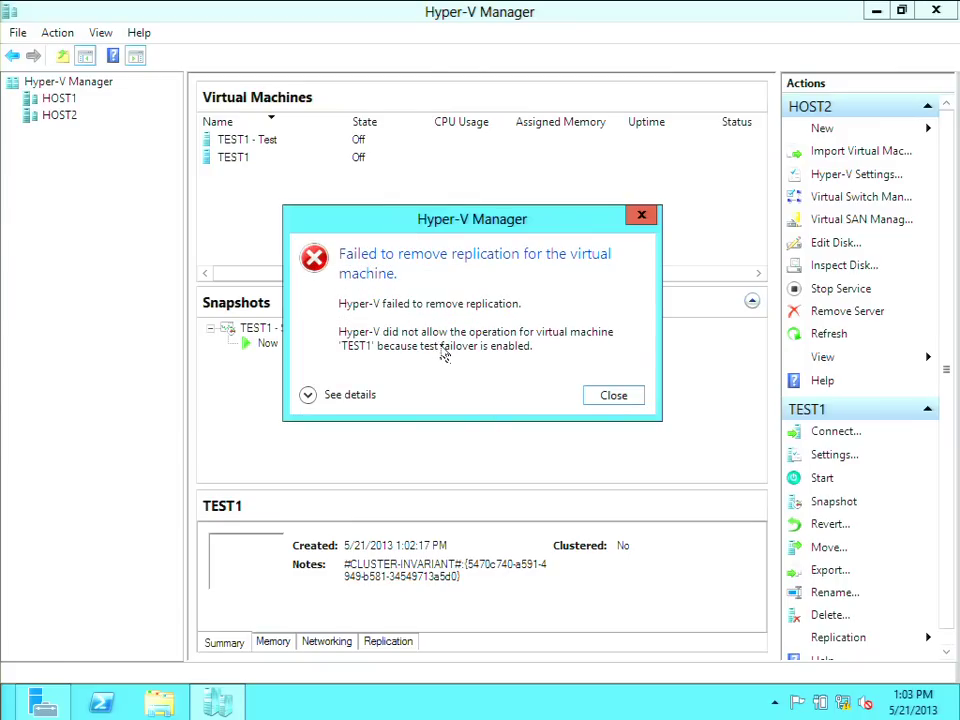
click(632, 400)
Step: Stop the test failover of TEST1 on HOST2
right_click(232, 145)
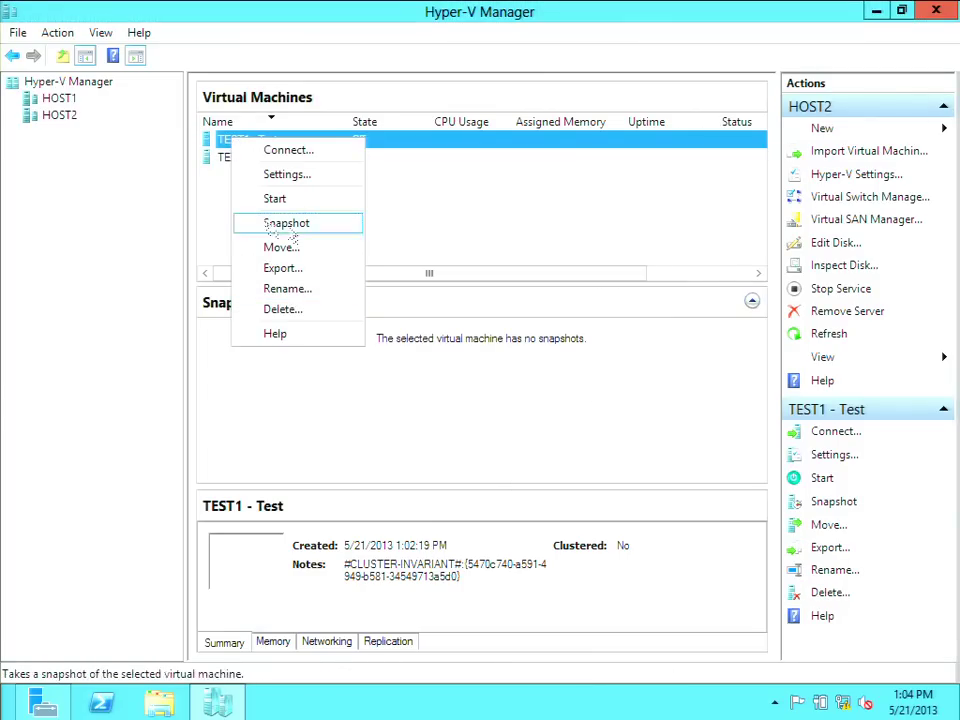
click(223, 163)
right_click(223, 163)
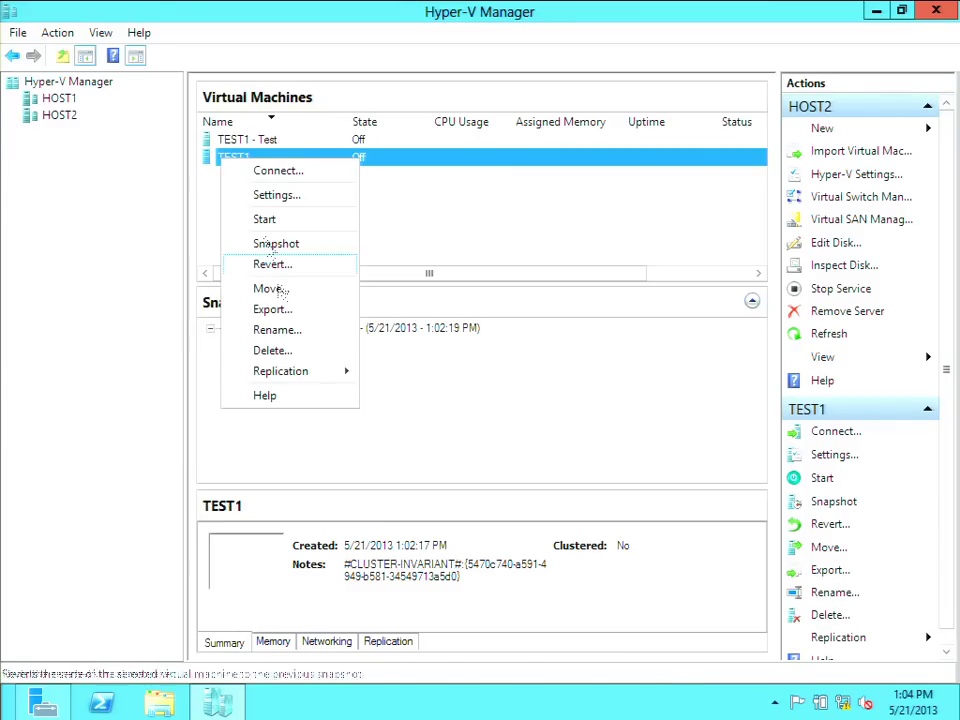
mouse_move(310, 379)
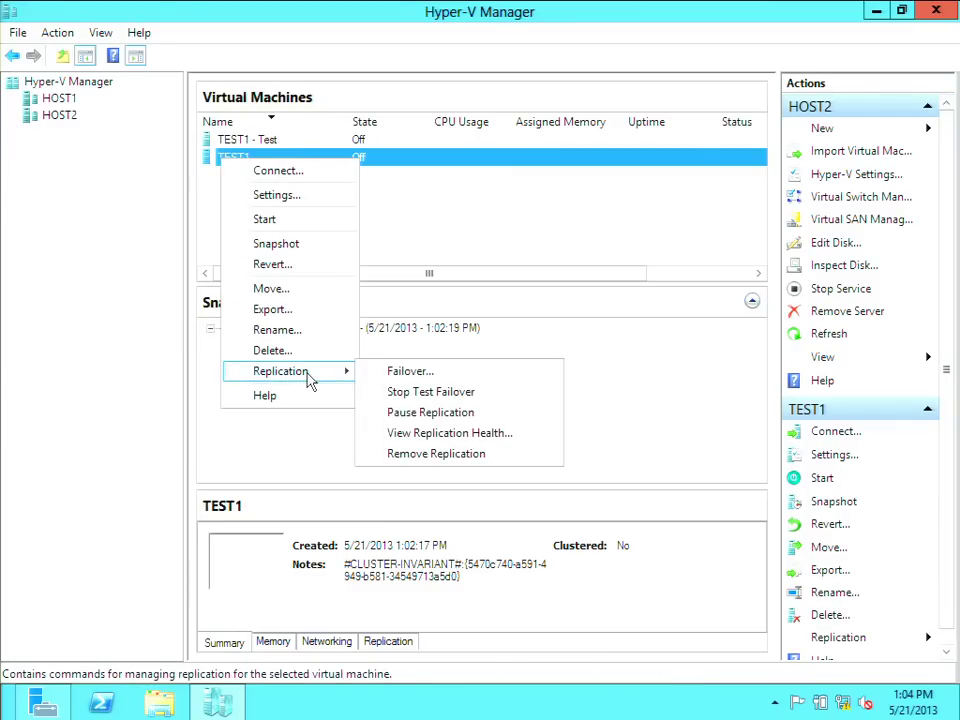
click(430, 392)
click(500, 367)
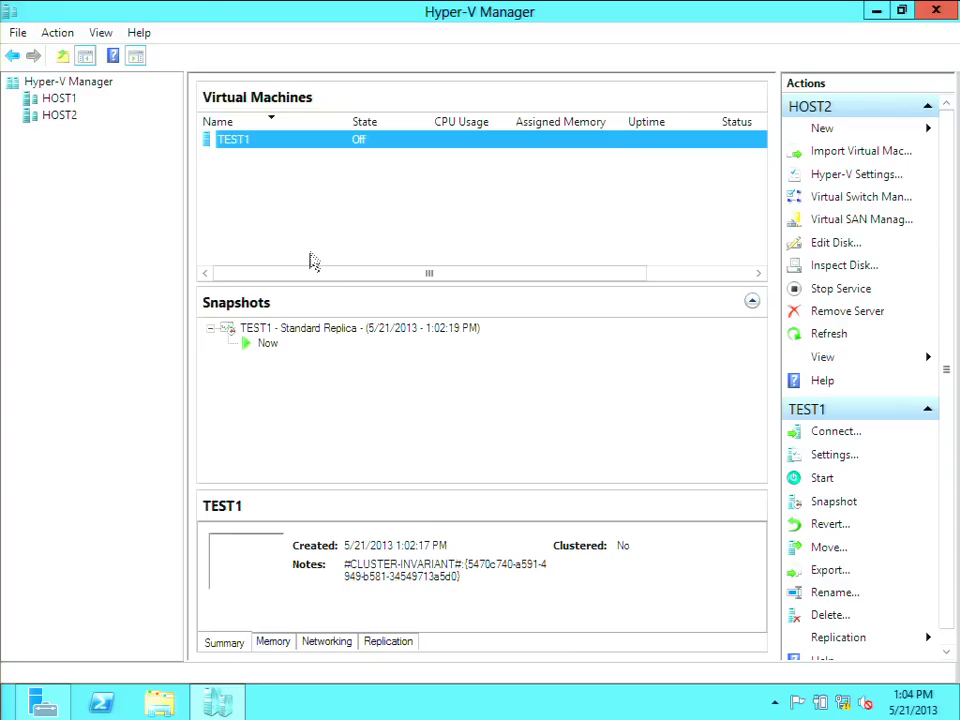
Step: Remove replication from the TEST1 virtual machine on HOST2 and confirm the removal
right_click(284, 146)
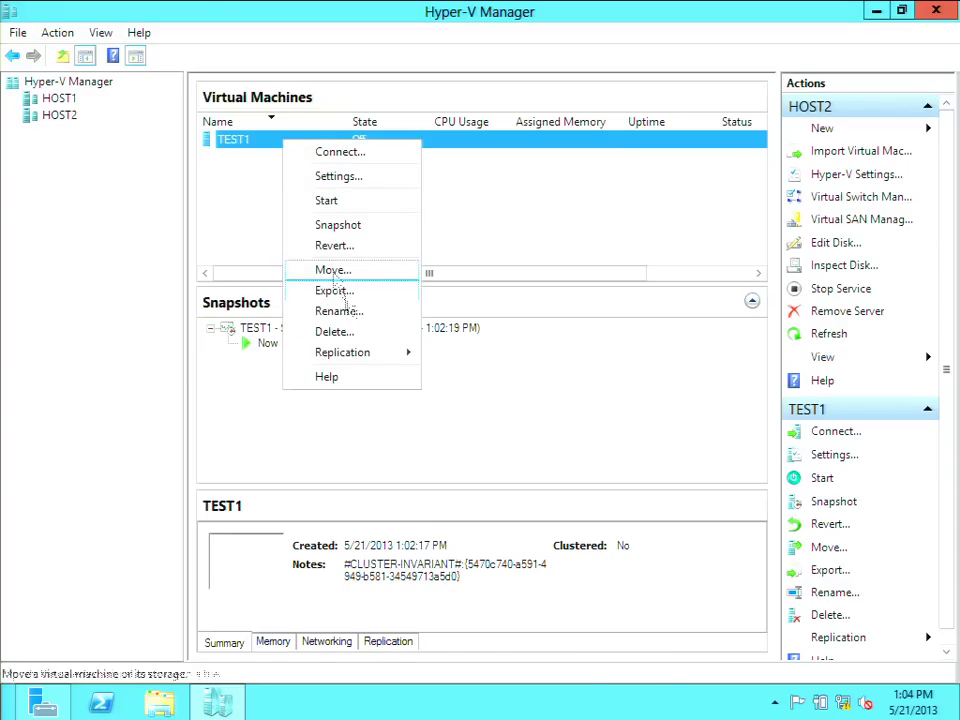
mouse_move(365, 356)
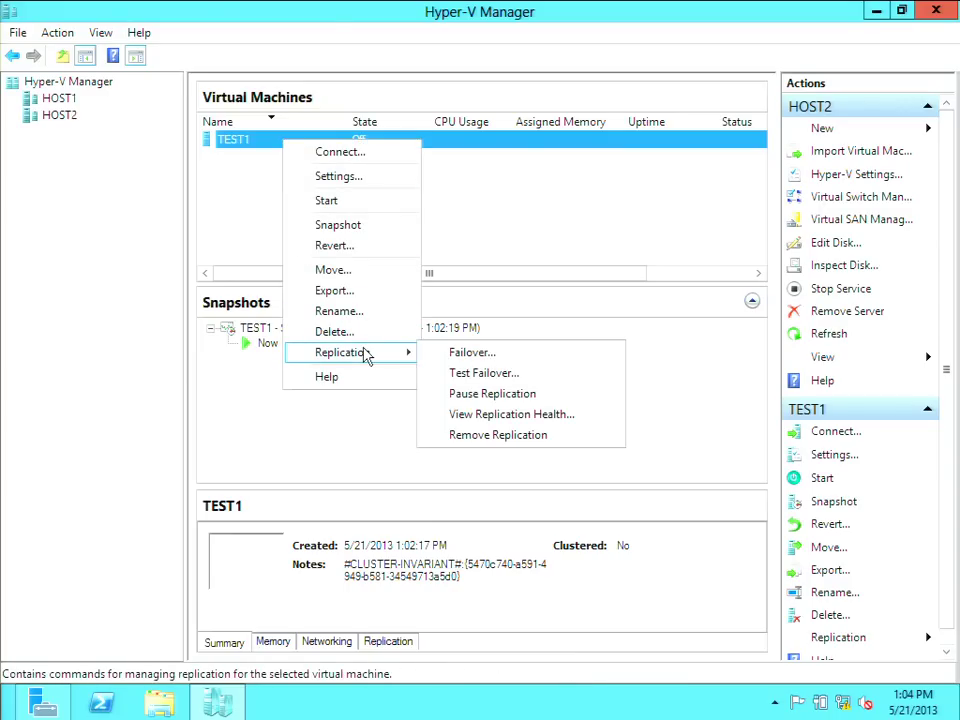
click(491, 435)
click(546, 363)
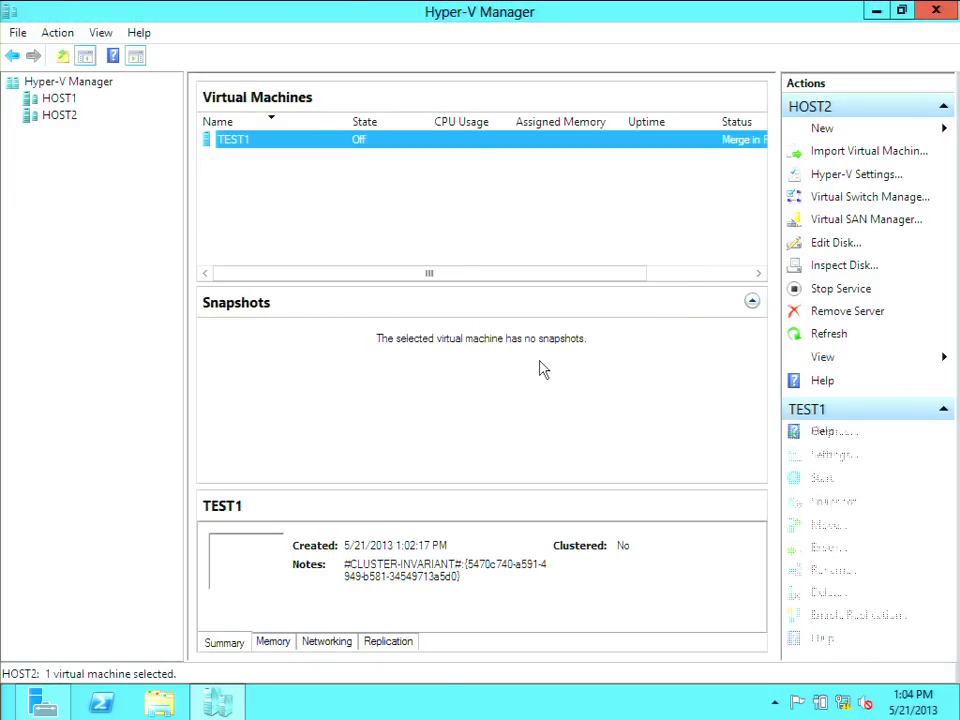
Step: Open HOST2's replication configuration in its Hyper-V settings and copy the default location for storing Replica files
click(58, 99)
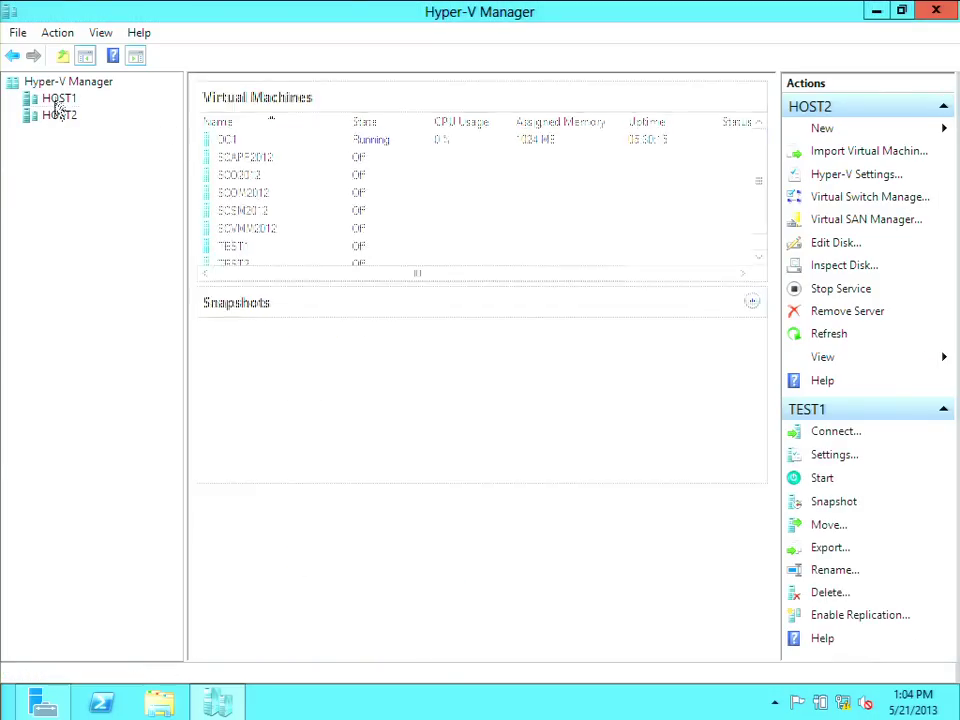
click(58, 116)
click(252, 144)
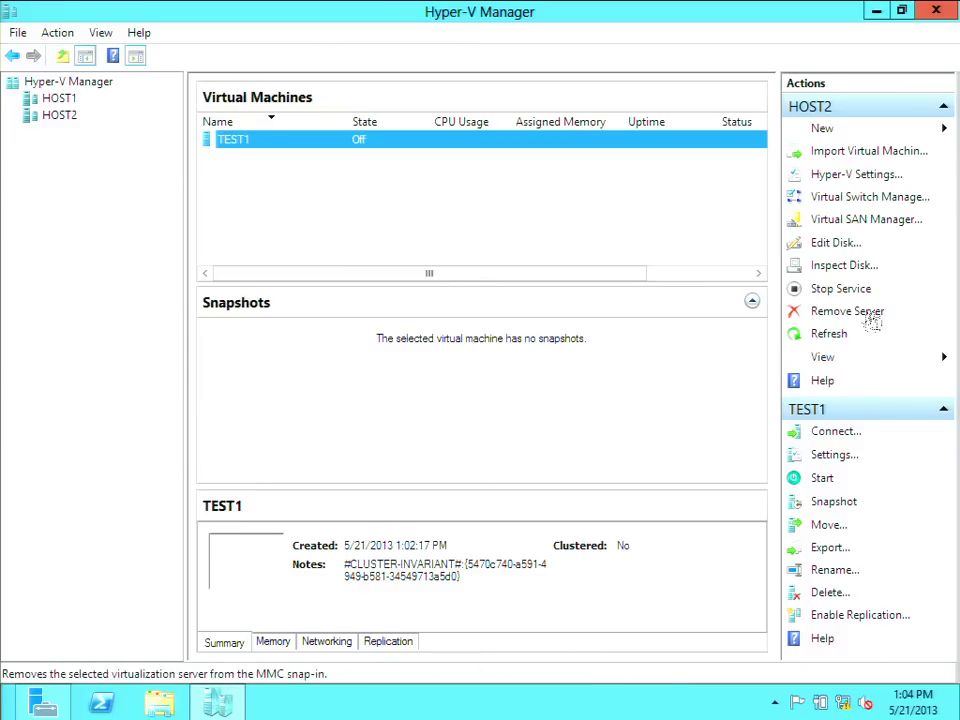
click(852, 176)
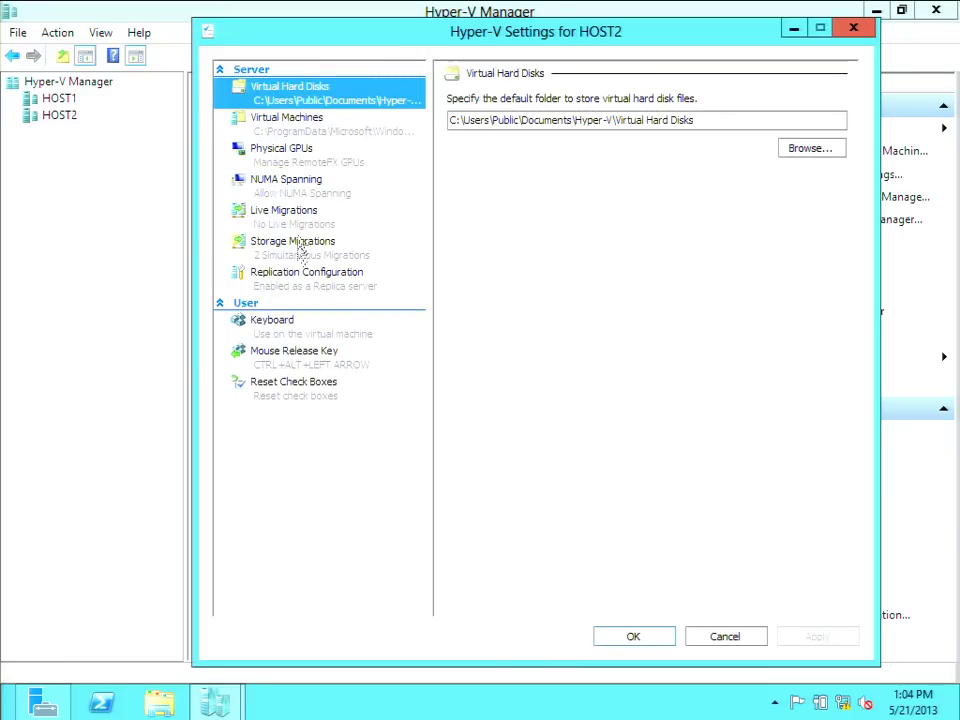
click(297, 284)
click(746, 518)
drag(746, 518, 409, 519)
key(ctrl+c)
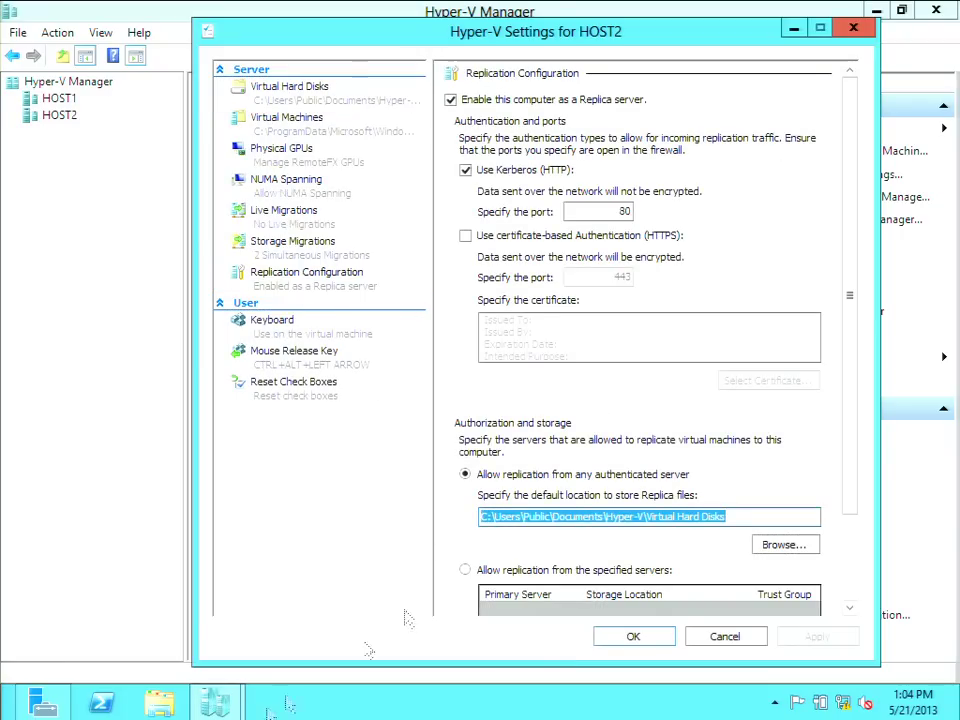
Step: Switch to File Explorer, open C:\Users\Public\Documents\Hyper-V\Virtual Hard Disks from the copied path, and check it and its parent folder for replica files
click(160, 702)
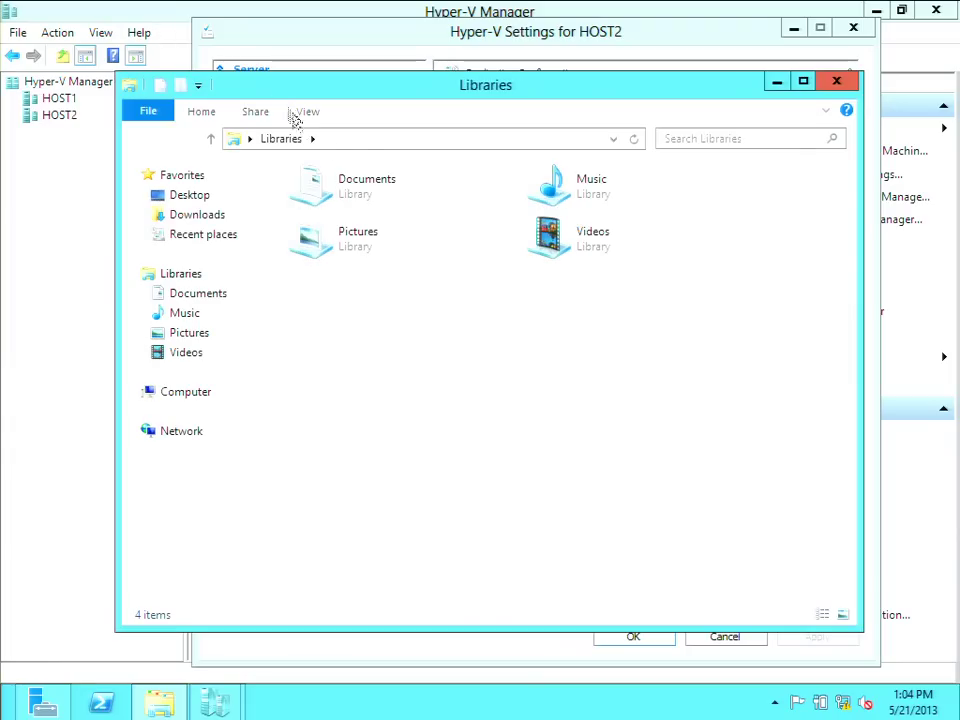
click(362, 139)
key(ctrl+v)
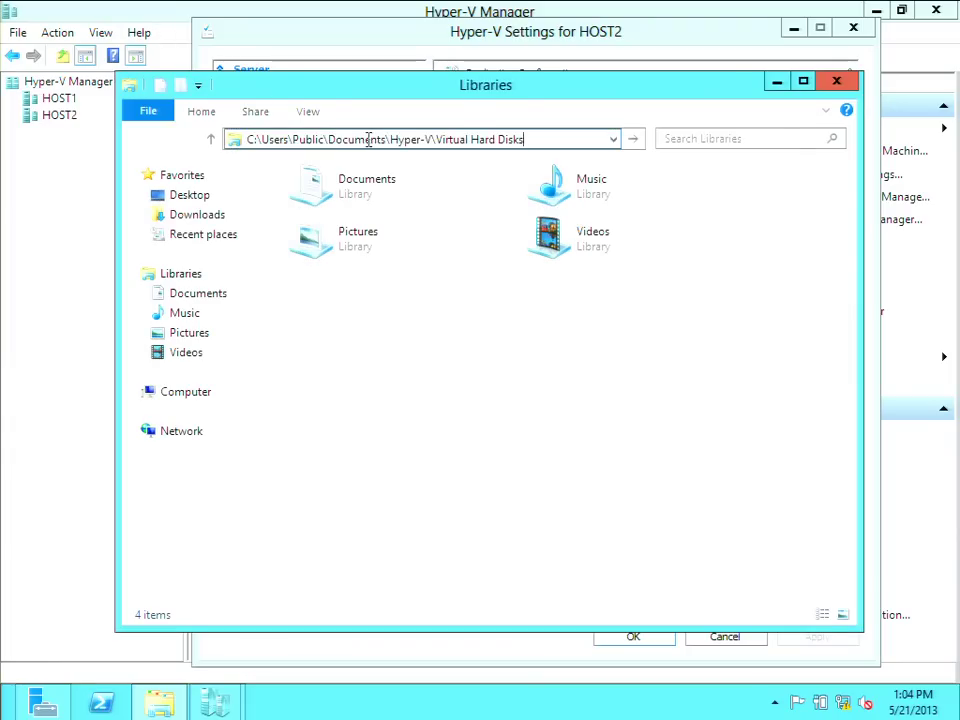
key(Return)
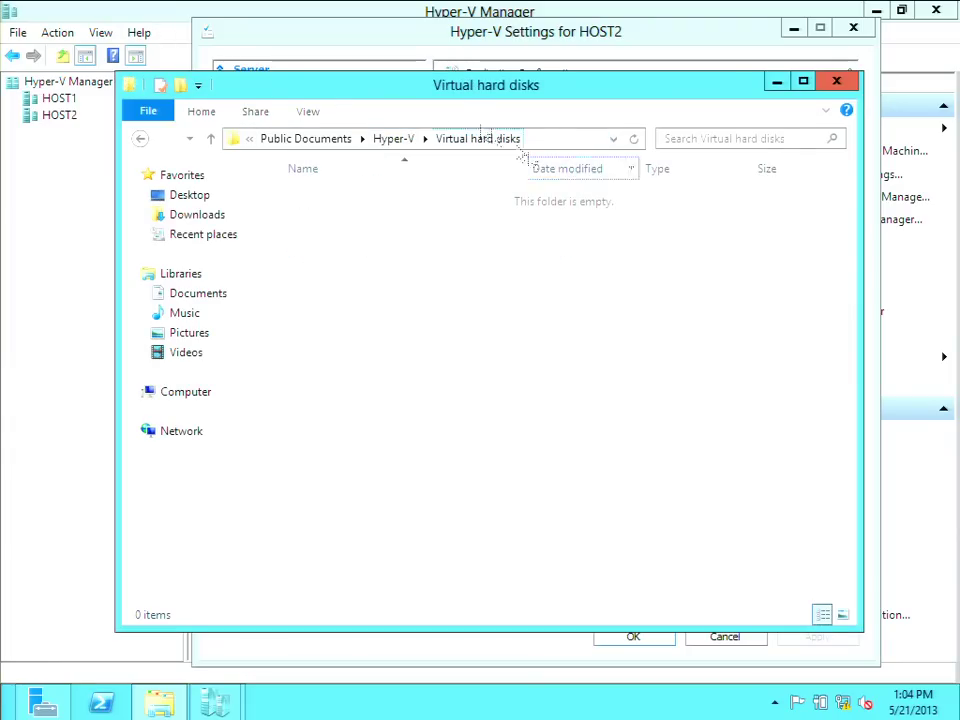
click(395, 139)
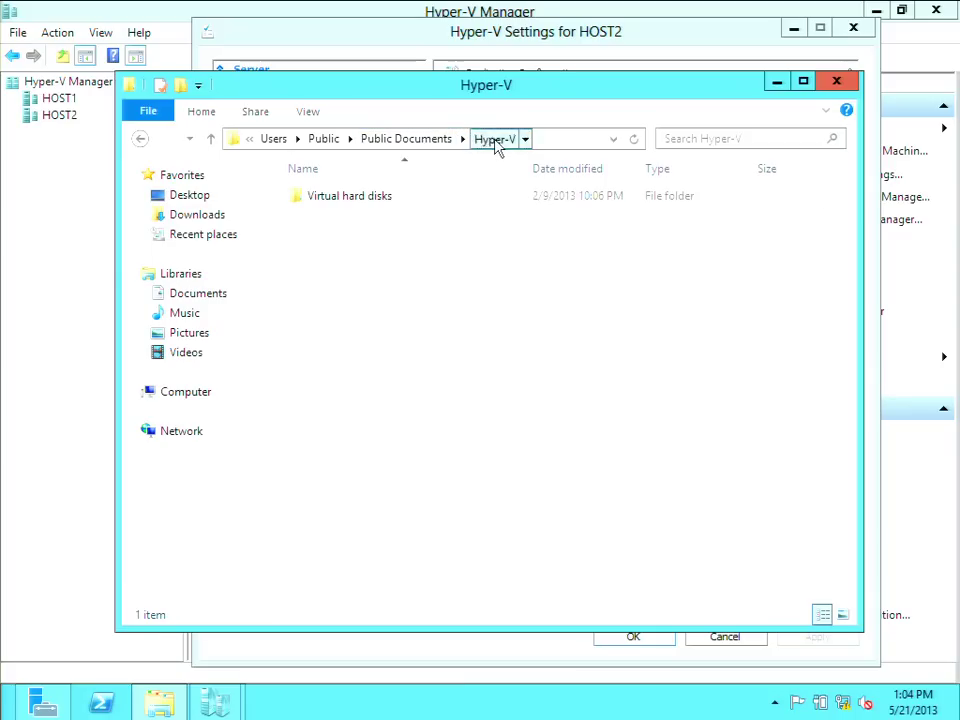
click(552, 145)
double_click(369, 204)
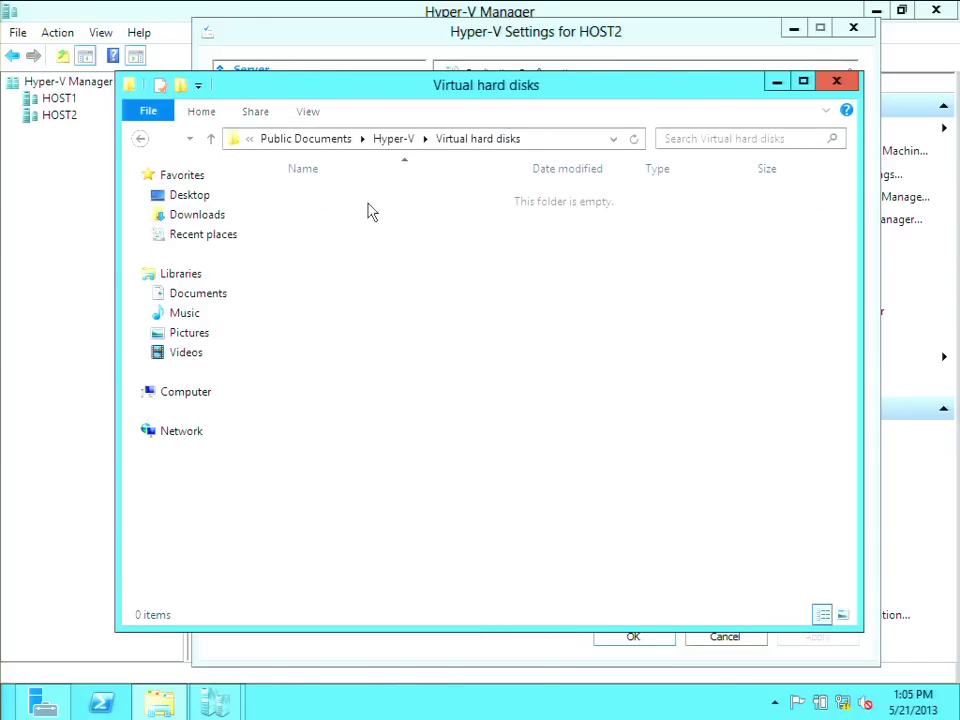
Step: Close the folder window, dismiss HOST2's Hyper-V settings without changes, and select the TEST1 virtual machine
click(836, 81)
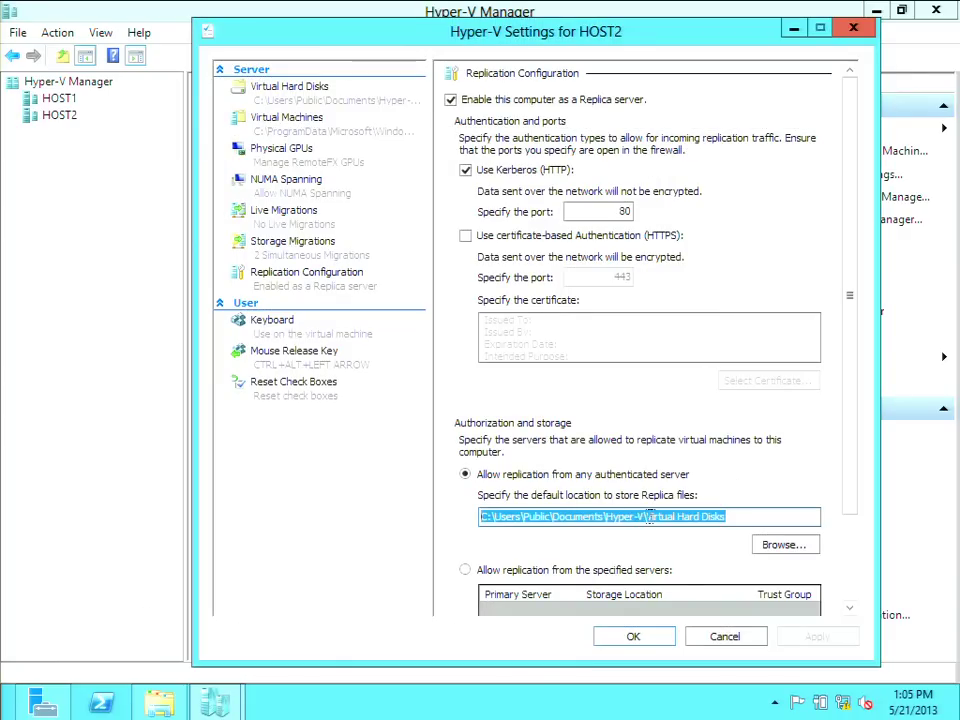
click(727, 636)
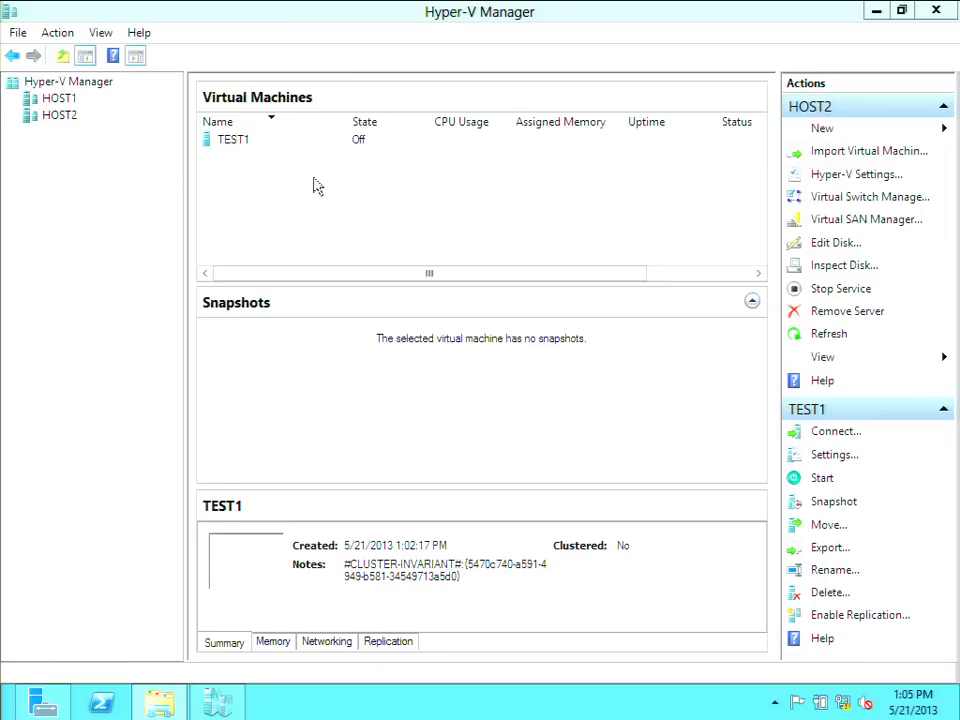
click(315, 145)
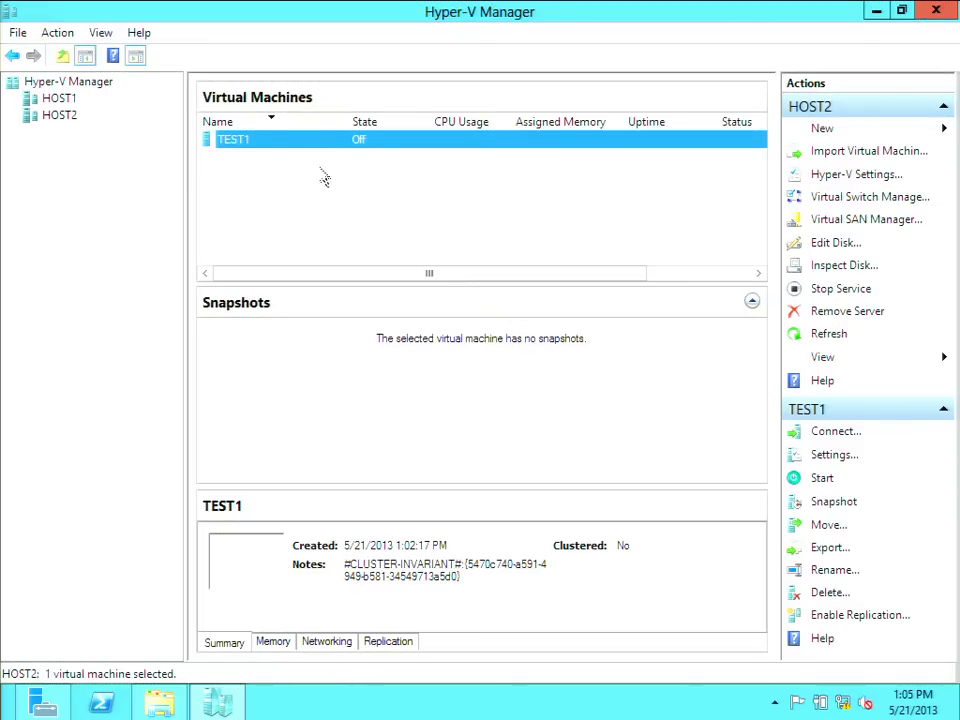
Step: Start enabling replication for the TEST2 virtual machine on HOST1, specifying HOST2 as the Replica server
click(50, 98)
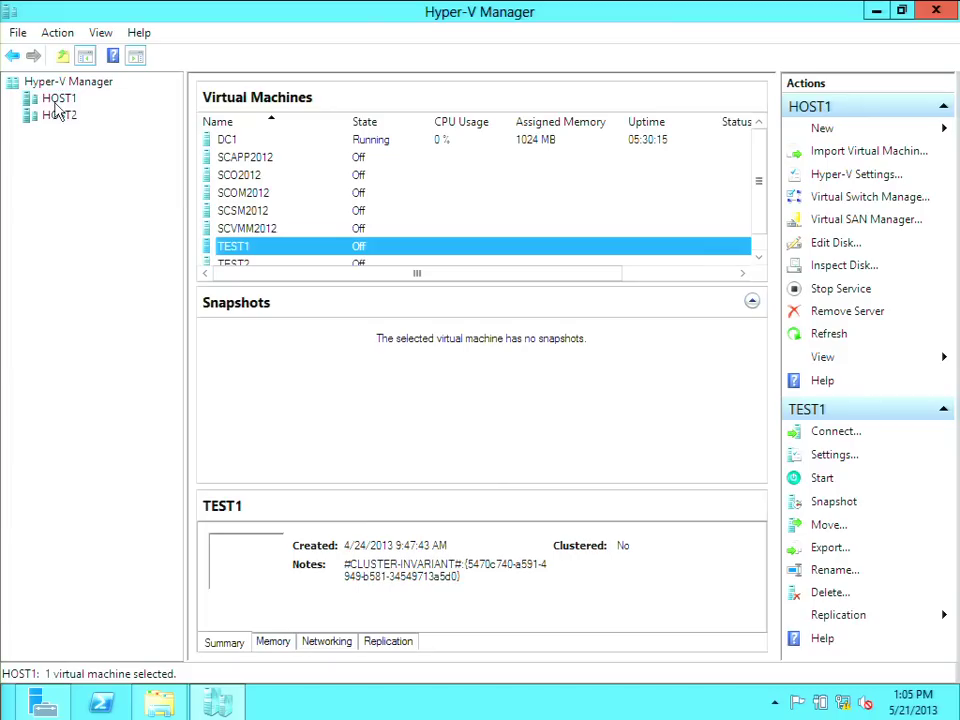
click(255, 264)
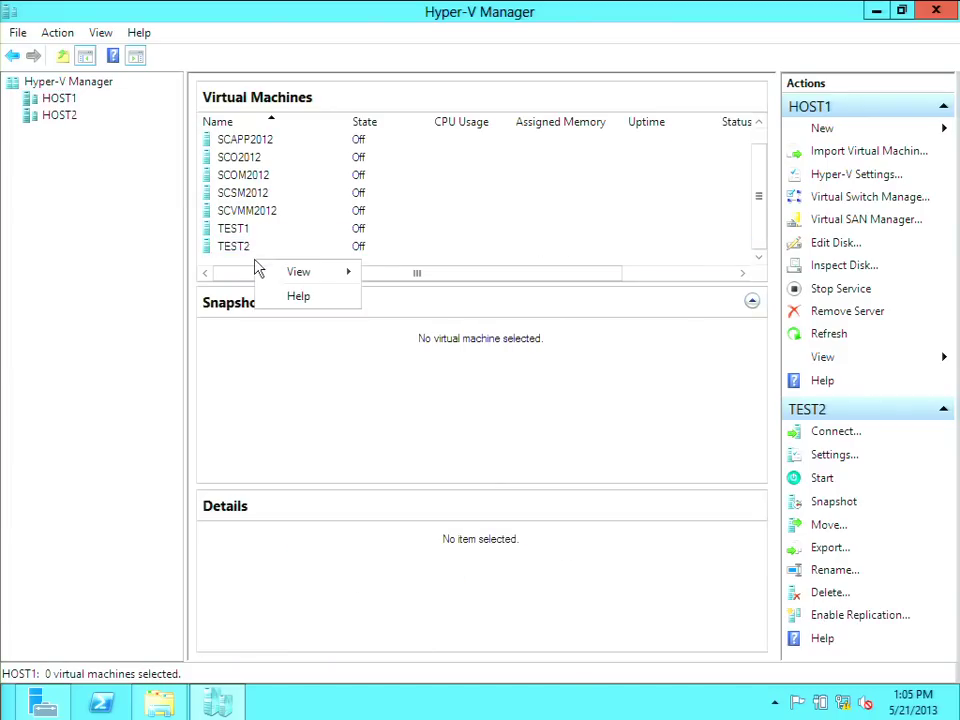
right_click(250, 251)
click(251, 252)
right_click(252, 253)
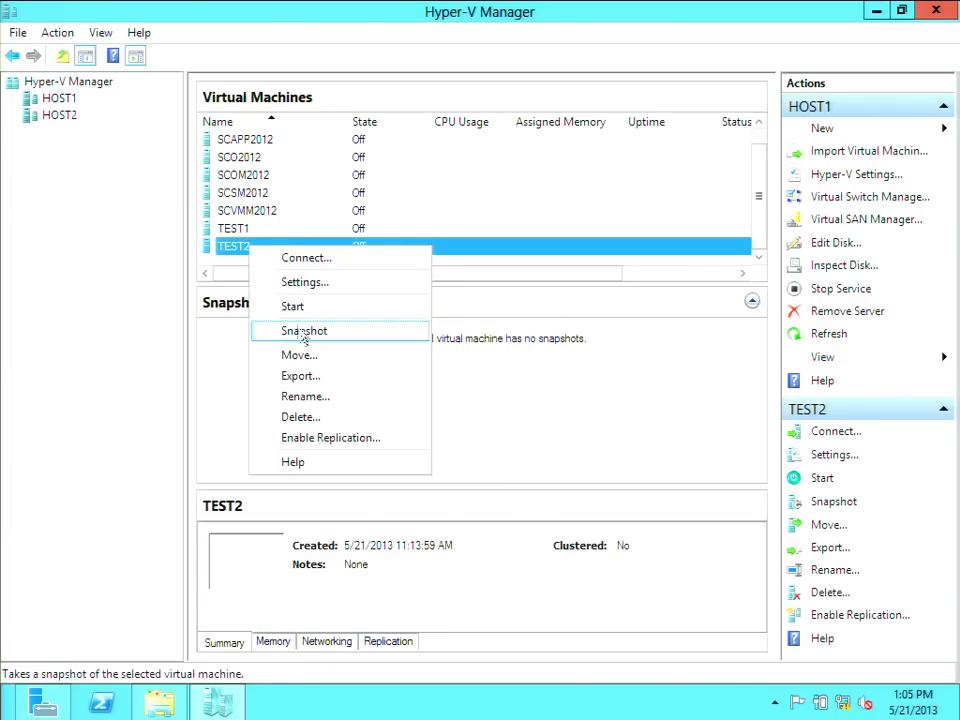
click(400, 437)
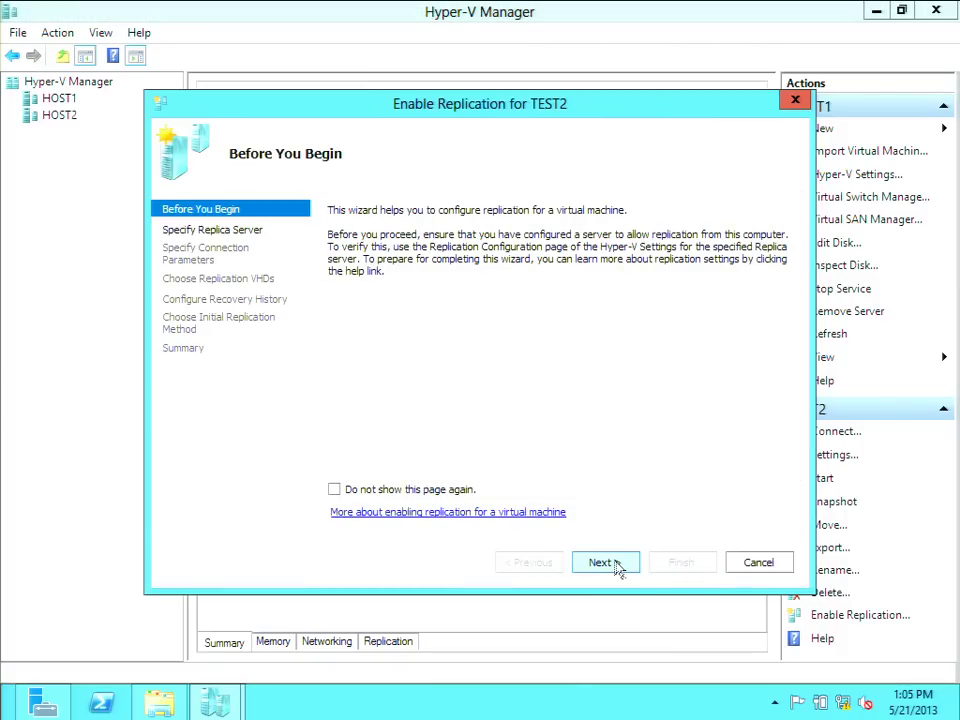
click(604, 563)
text(HOST2)
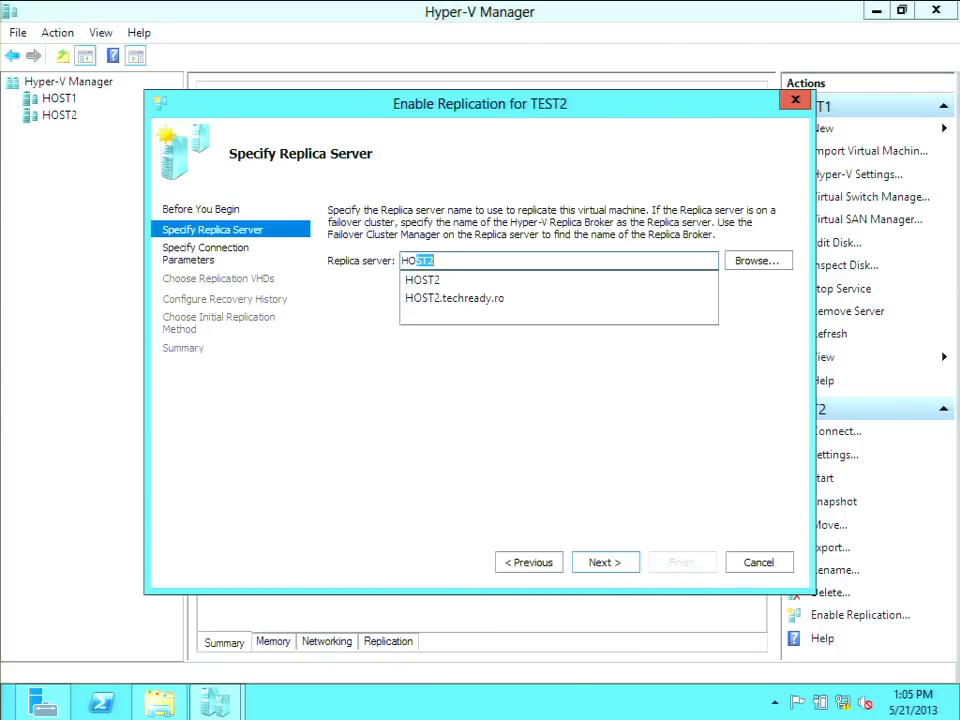
click(434, 285)
click(609, 566)
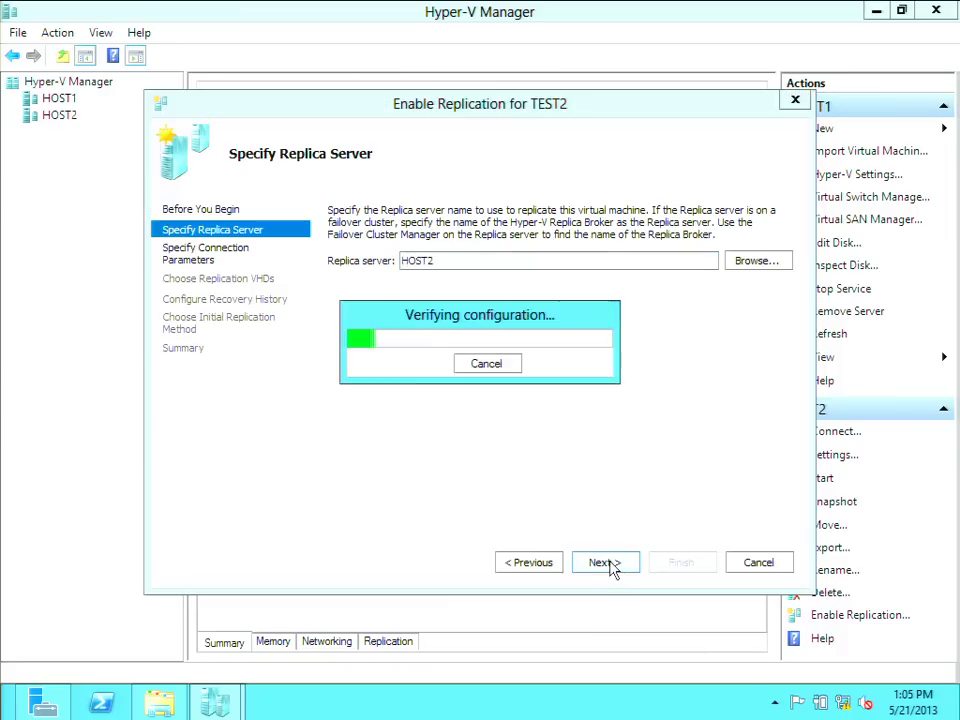
Step: Finish enabling TEST2's replication with the default connection and disk settings, only the latest recovery point, and immediate initial replication over the network
click(619, 566)
click(616, 568)
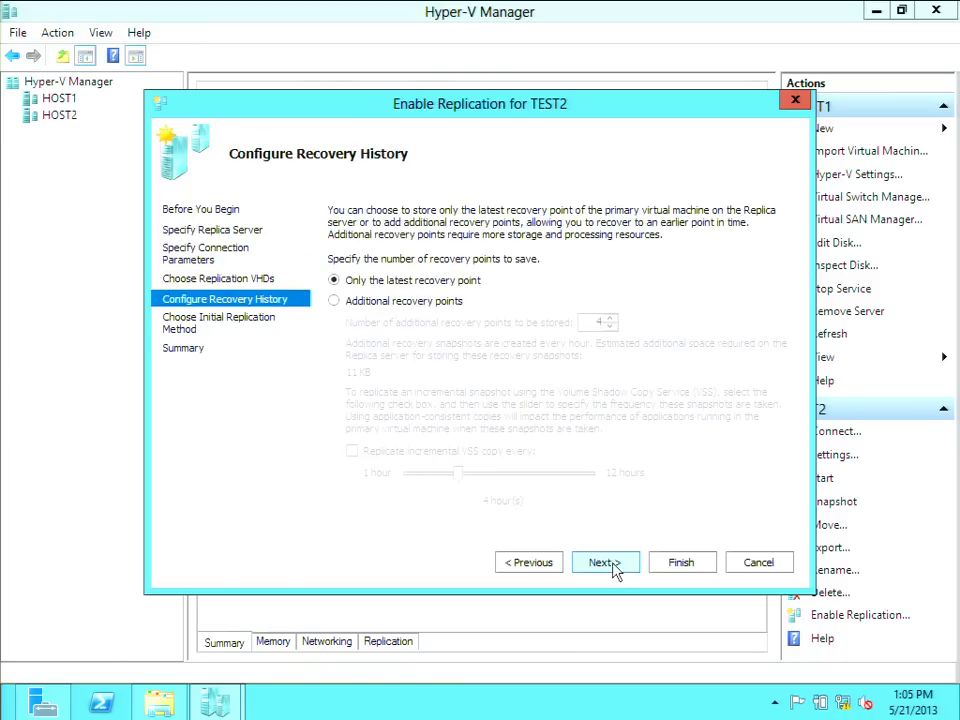
click(605, 563)
click(612, 566)
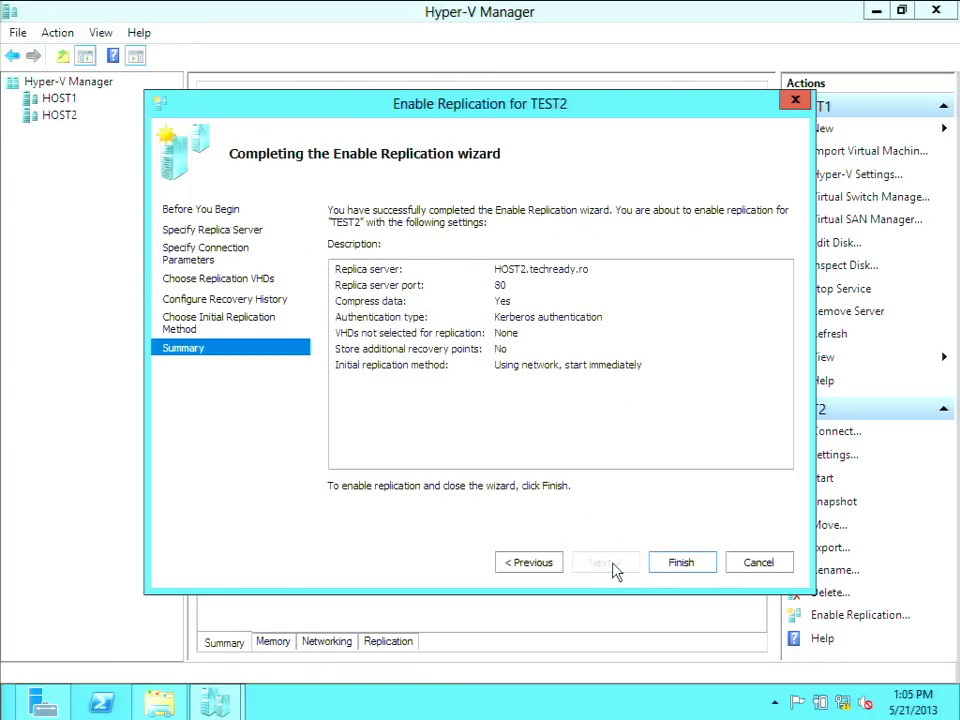
click(686, 566)
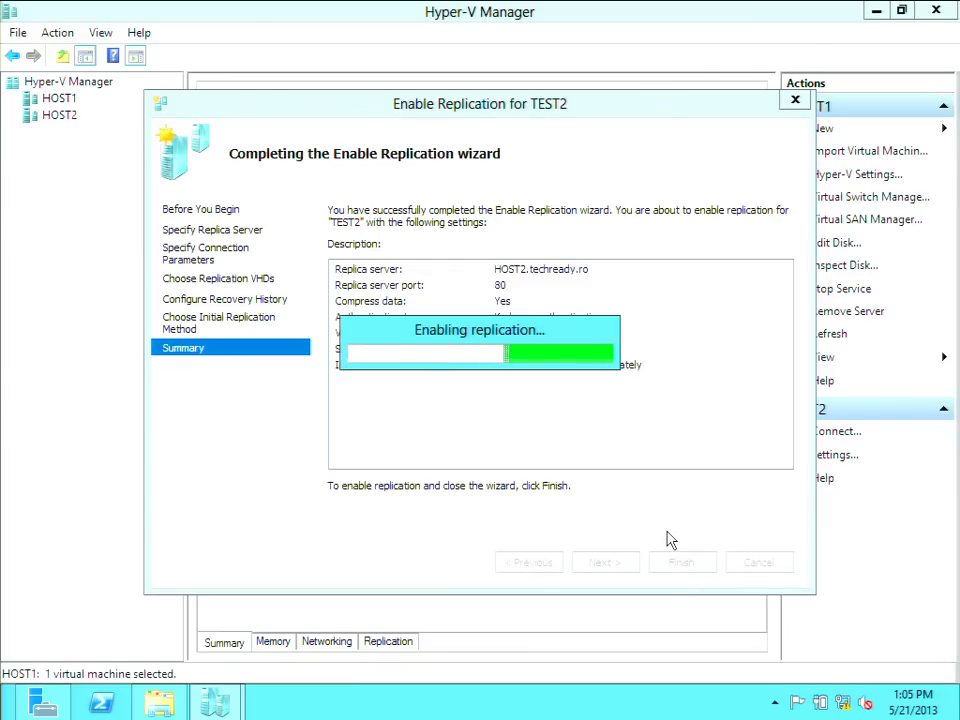
click(686, 562)
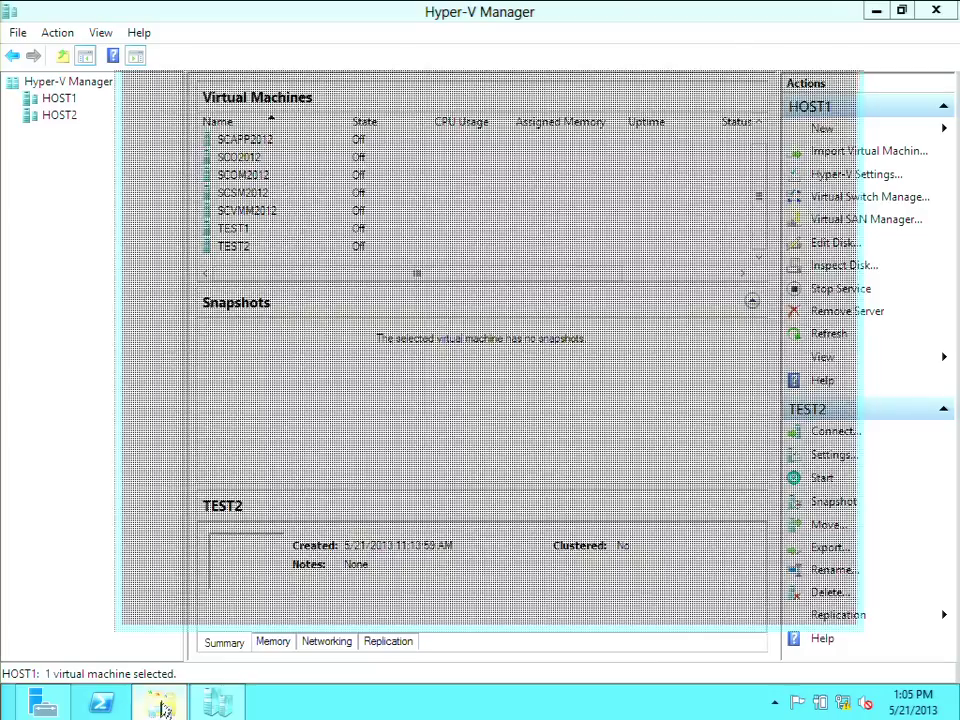
Step: Switch to File Explorer and open HOST2's Hyper-V folder through the network path \\HOST2\C$\Users\Public\Documents\Hyper-V
click(160, 702)
click(405, 141)
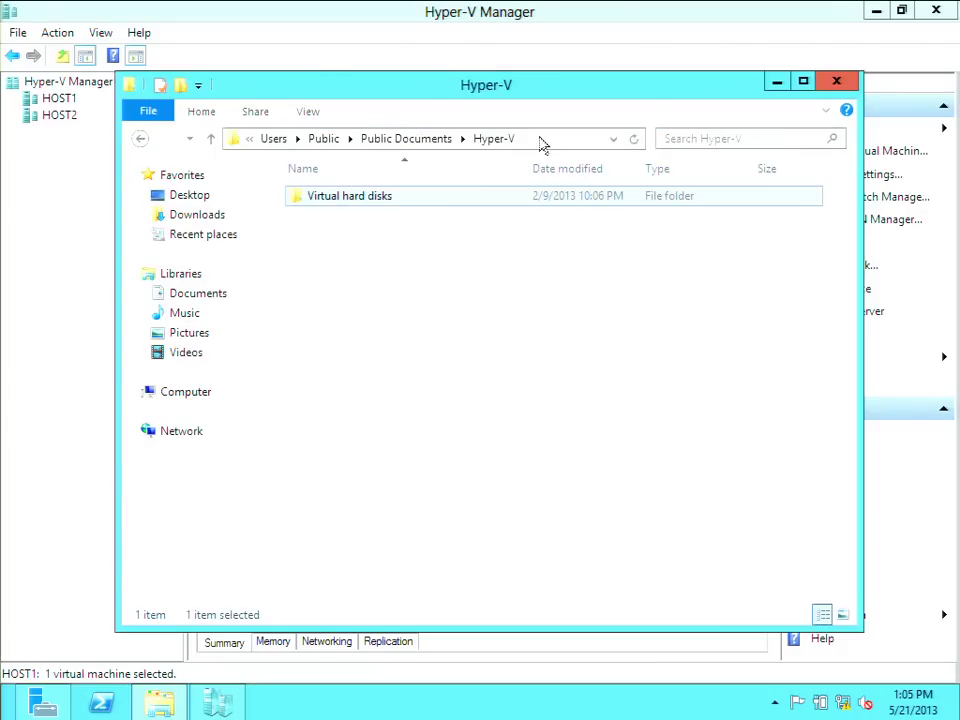
click(561, 141)
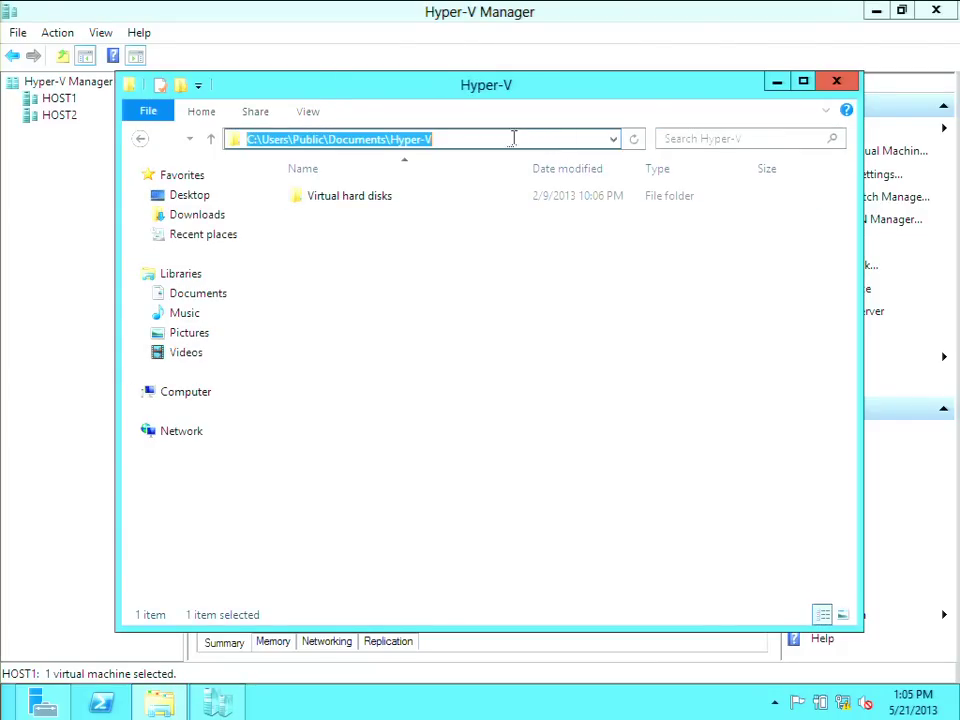
click(259, 139)
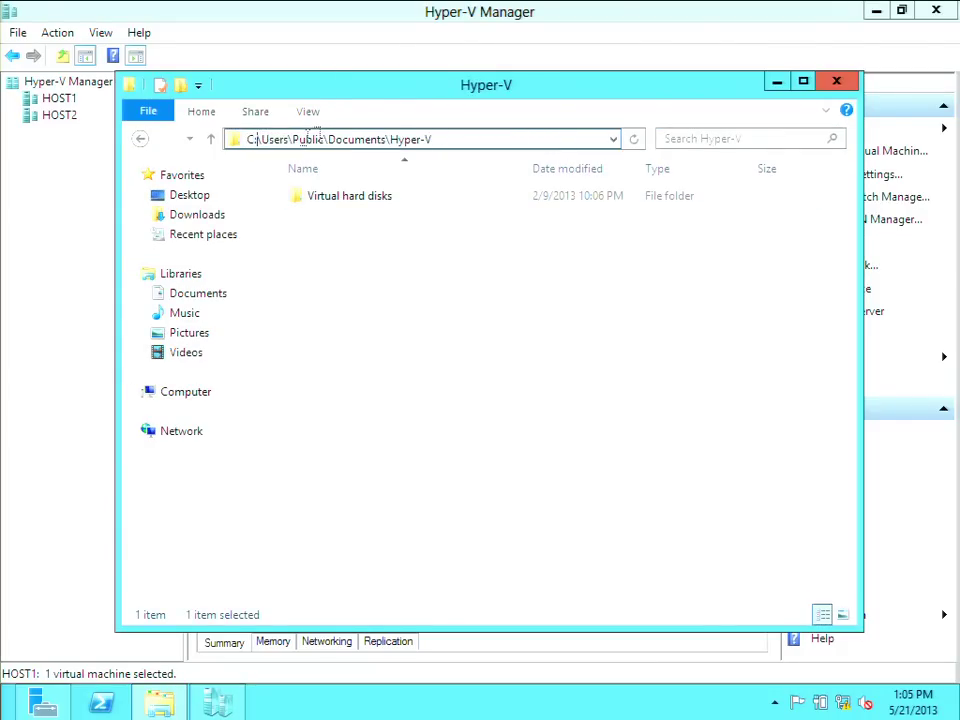
key(BackSpace)
key(BackSpace)
text(\)
text(HOST2)
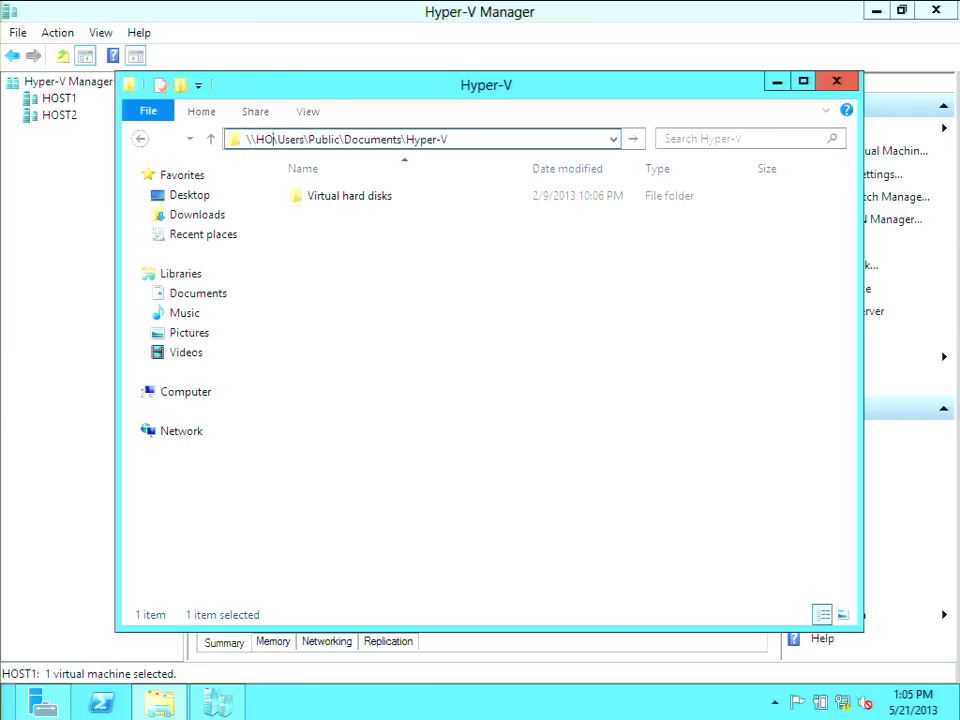
text(\C$)
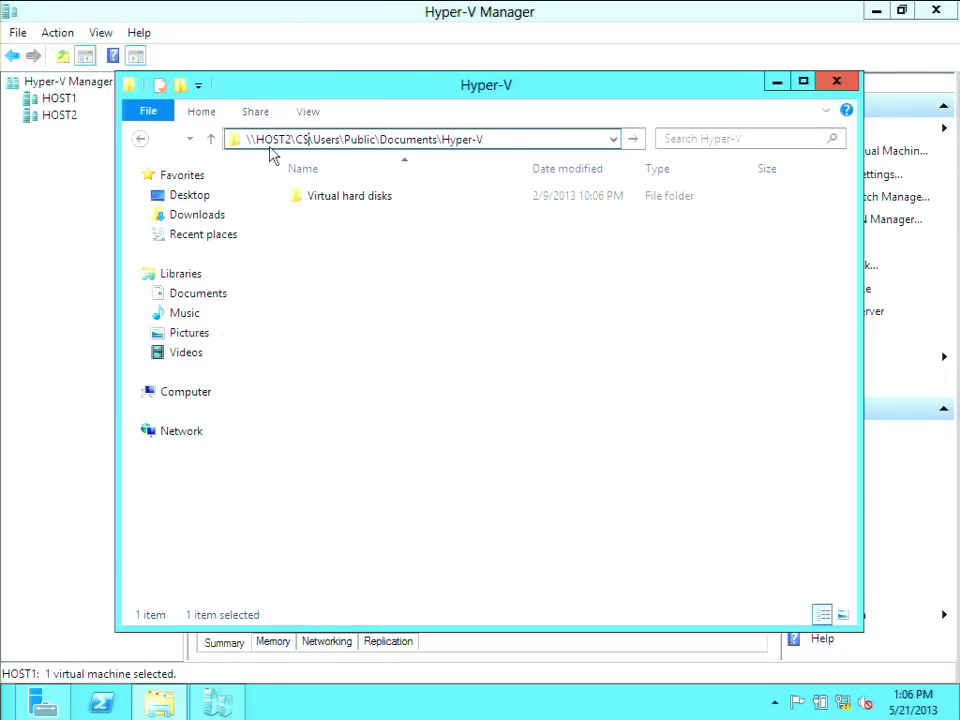
key(Return)
Step: Examine the replicated disk files in both subfolders of Hyper-V Replica's Virtual hard disks folder, then close the window
double_click(378, 198)
double_click(372, 203)
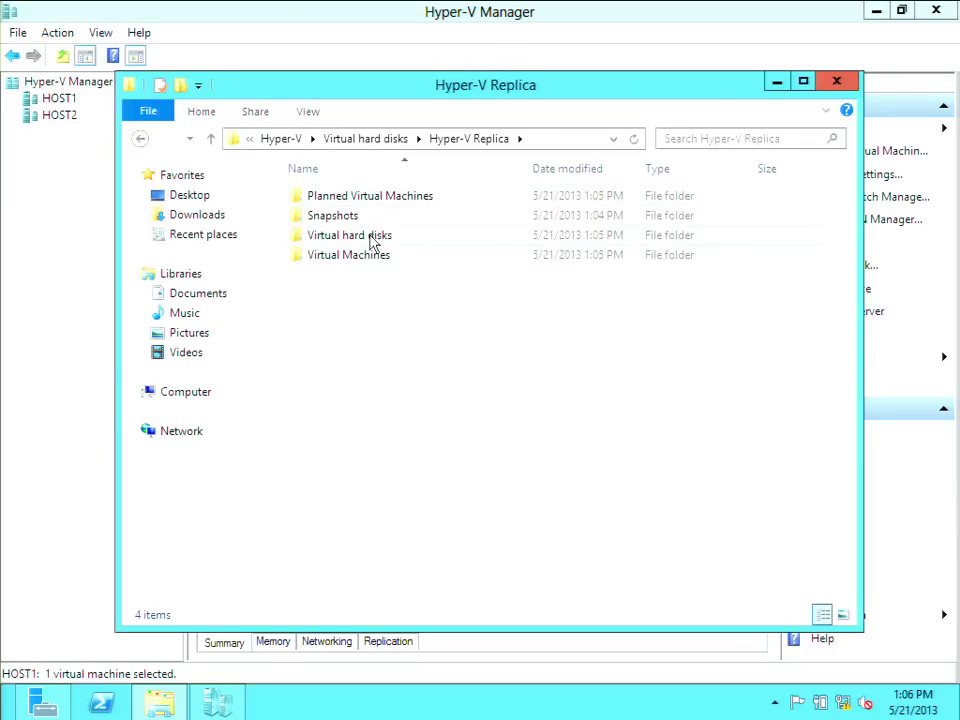
double_click(372, 238)
double_click(467, 200)
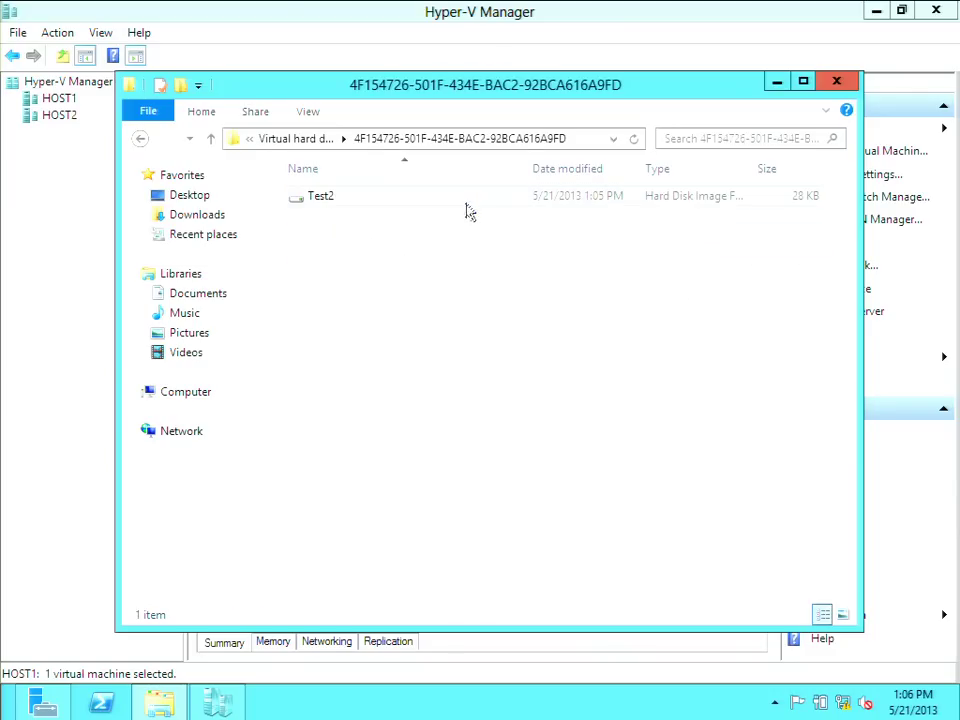
click(295, 145)
double_click(370, 218)
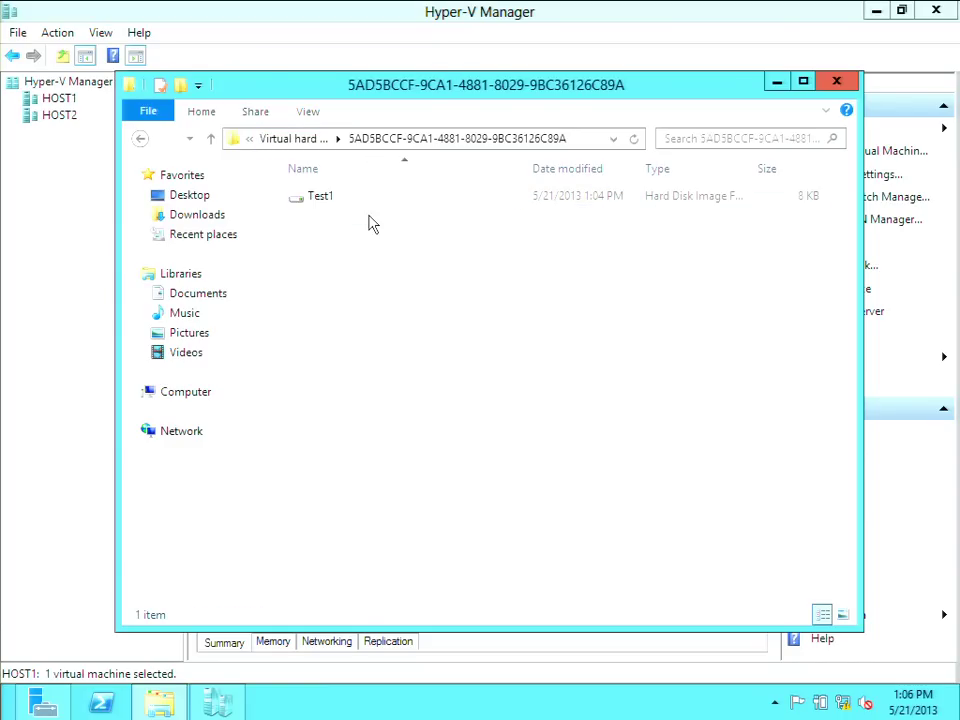
click(294, 139)
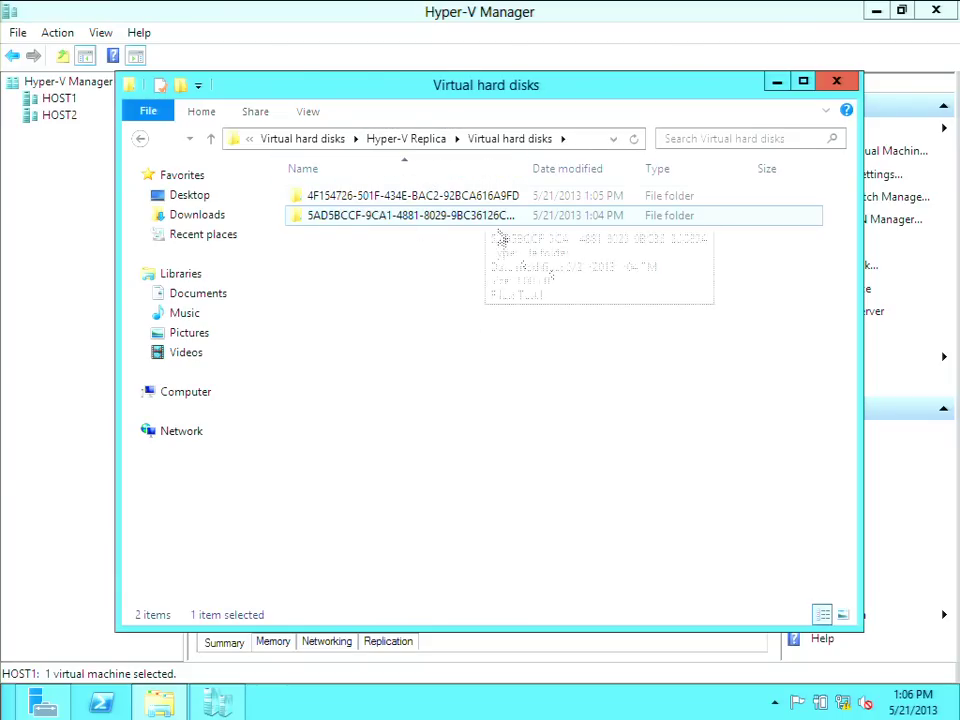
click(836, 82)
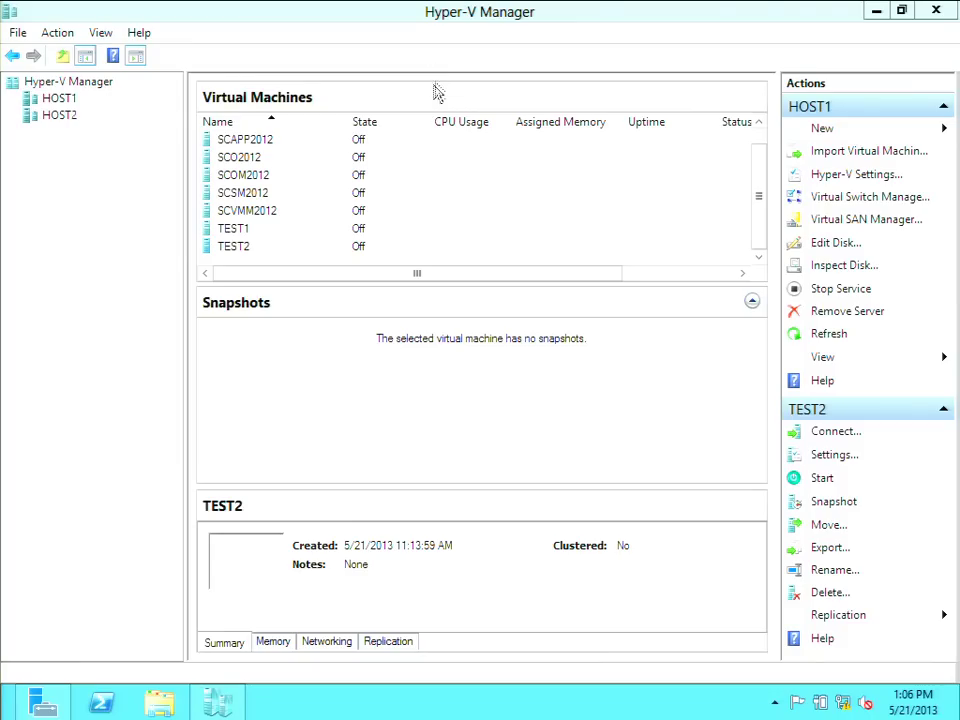
Step: Minimize Hyper-V Manager and Server Manager to reach the desktop
click(876, 10)
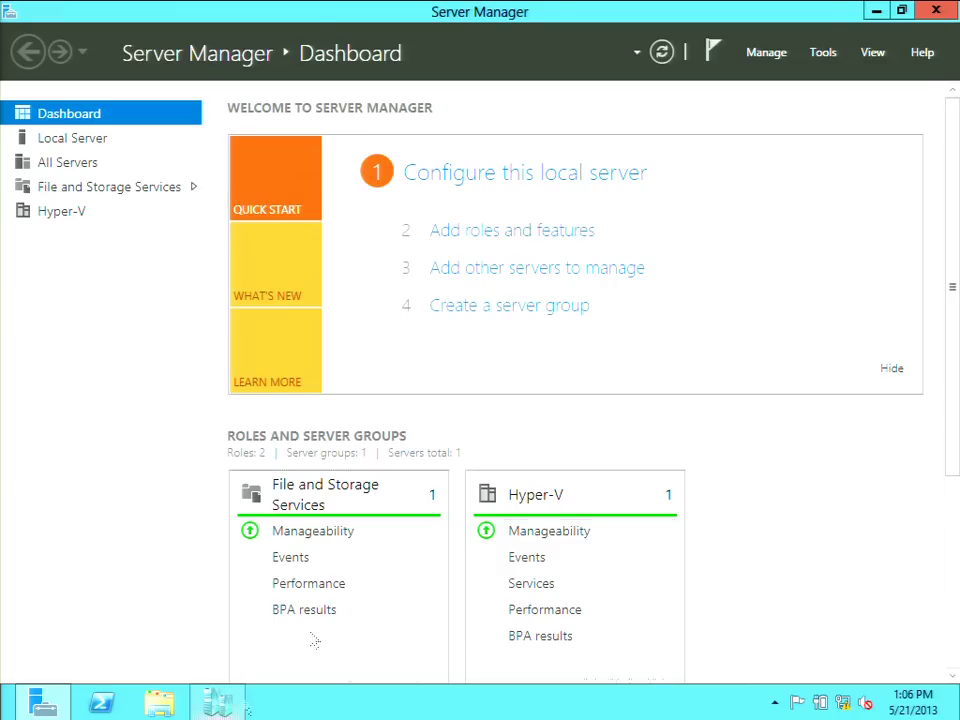
mouse_move(213, 708)
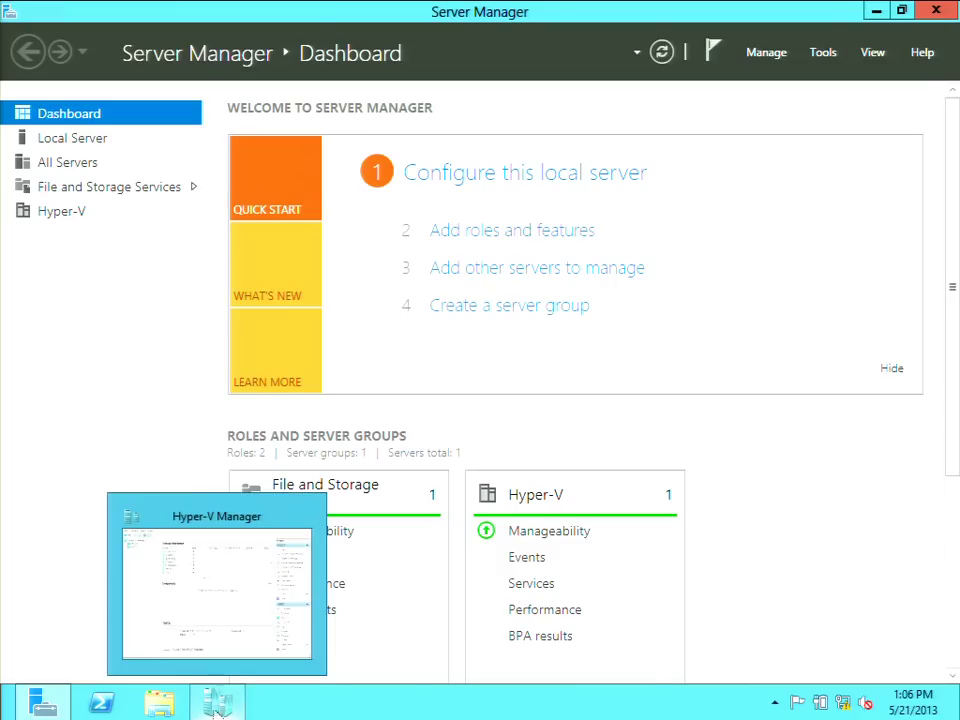
click(877, 9)
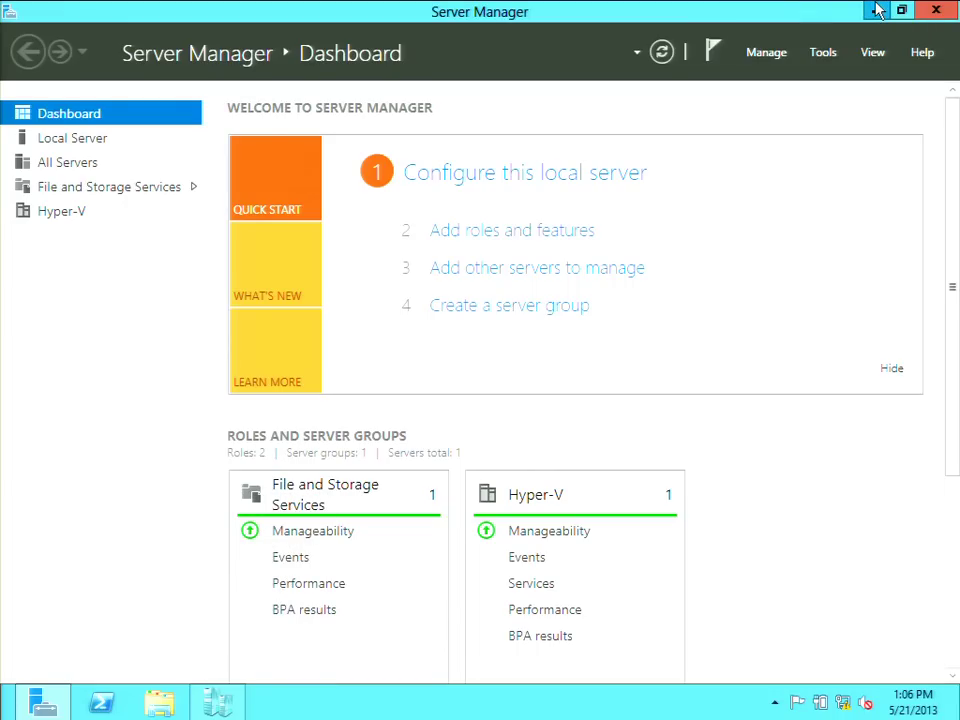
click(877, 9)
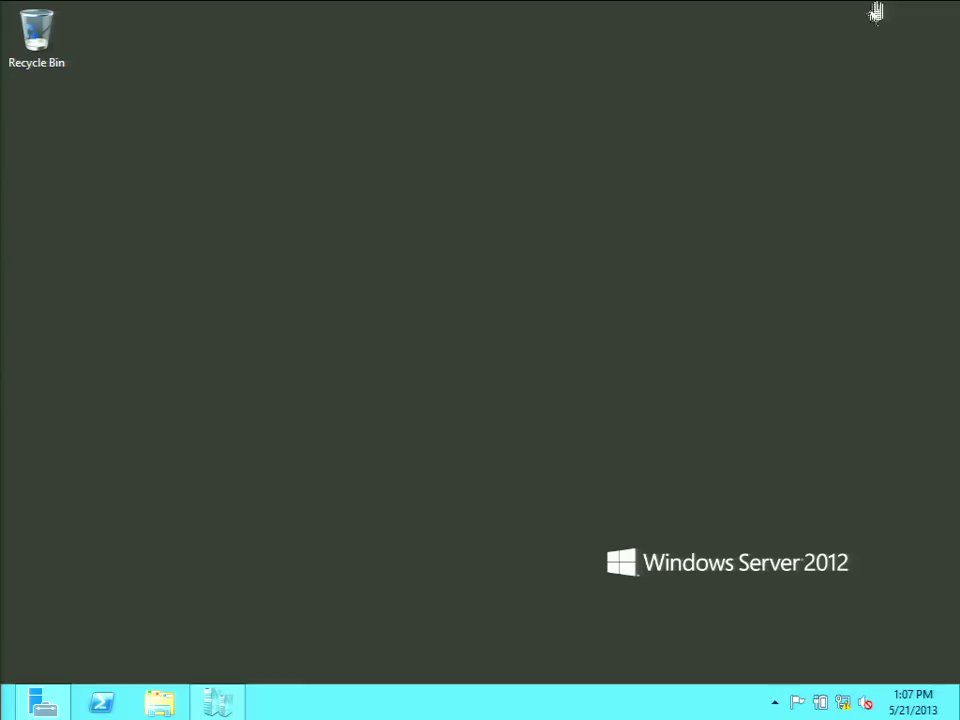
Step: Switch to File Explorer and show the drives under Computer
click(158, 704)
click(777, 82)
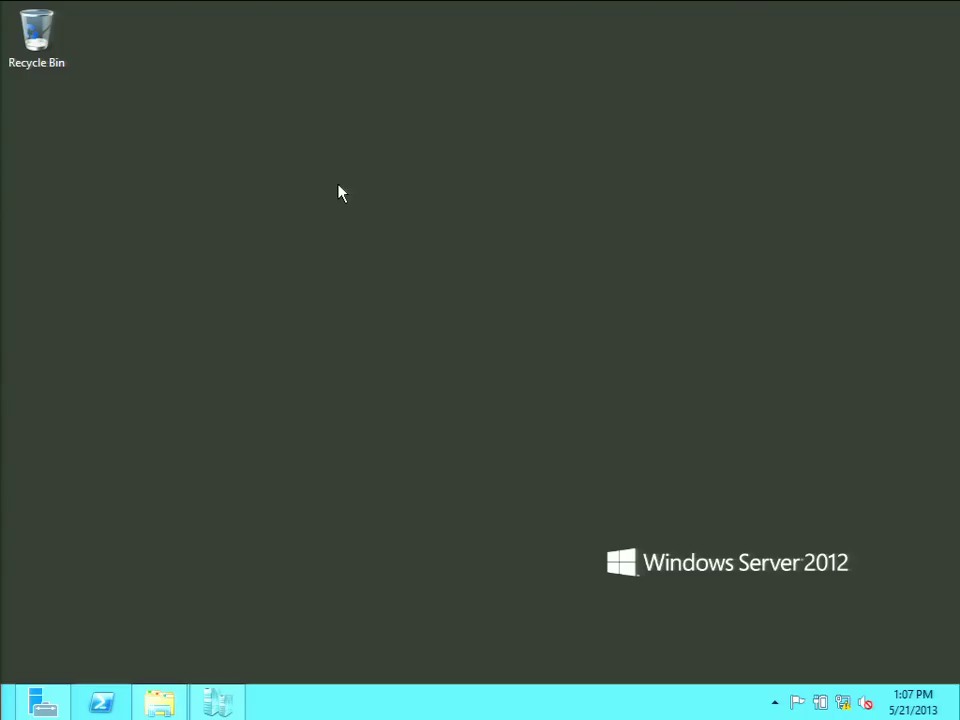
click(168, 703)
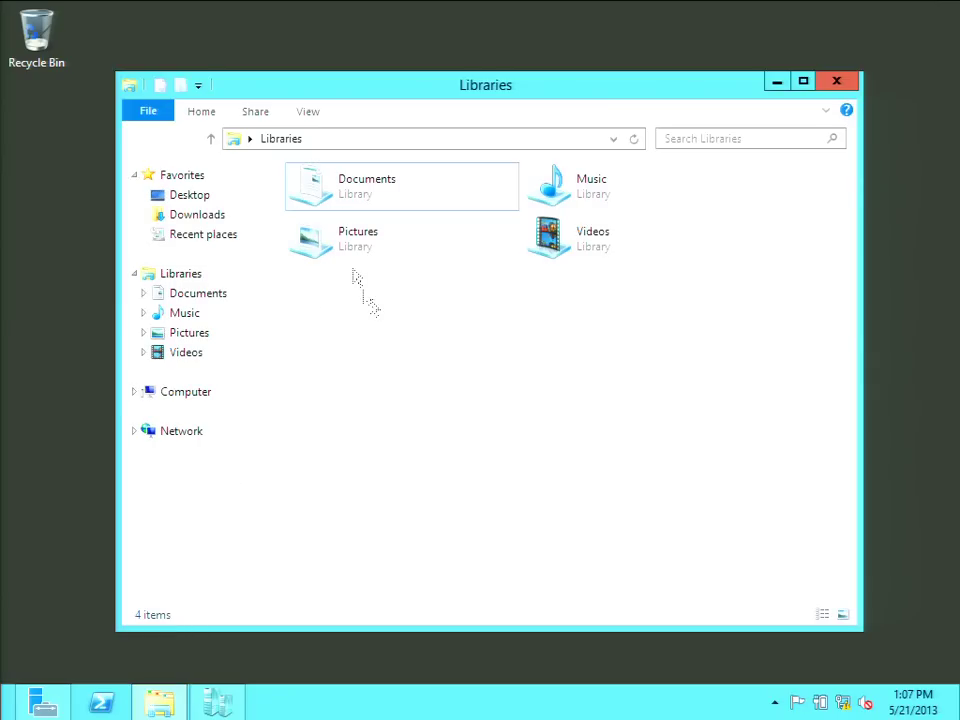
click(186, 391)
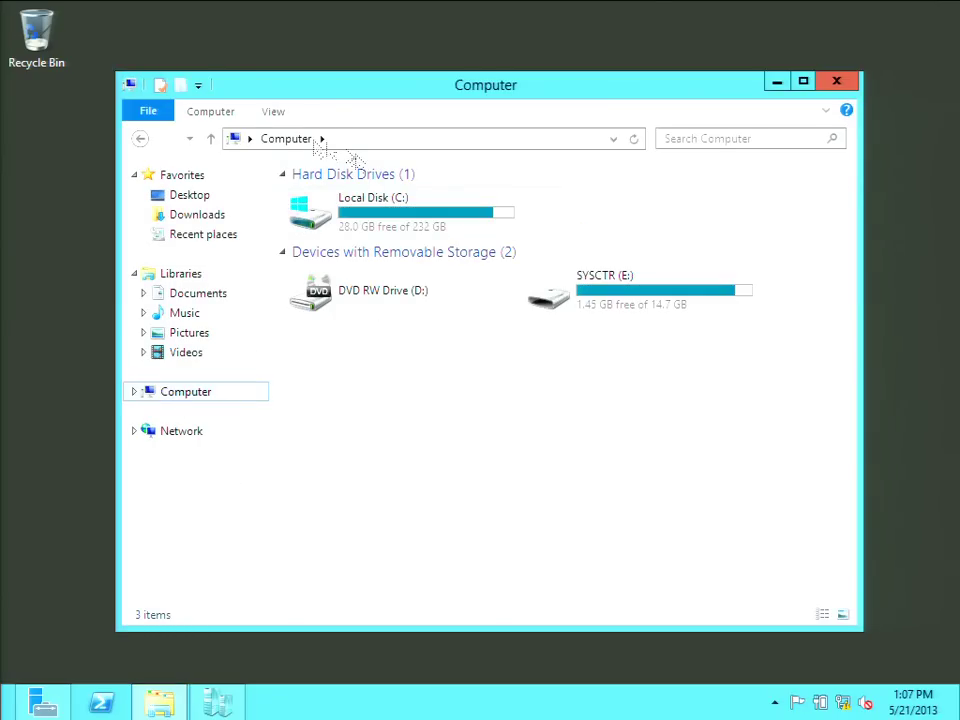
click(191, 140)
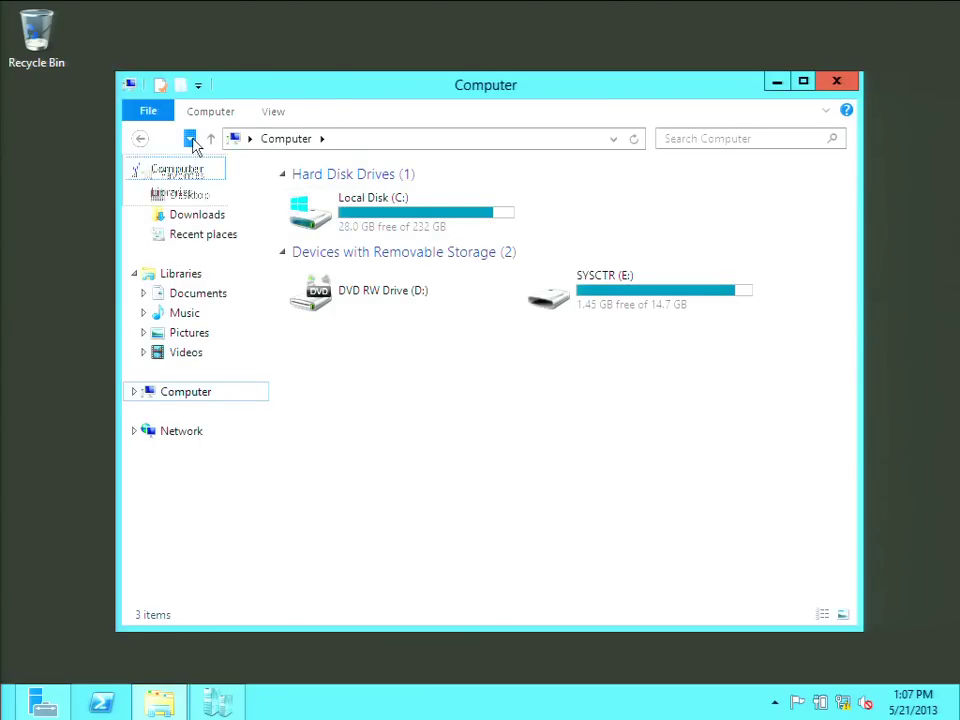
click(150, 112)
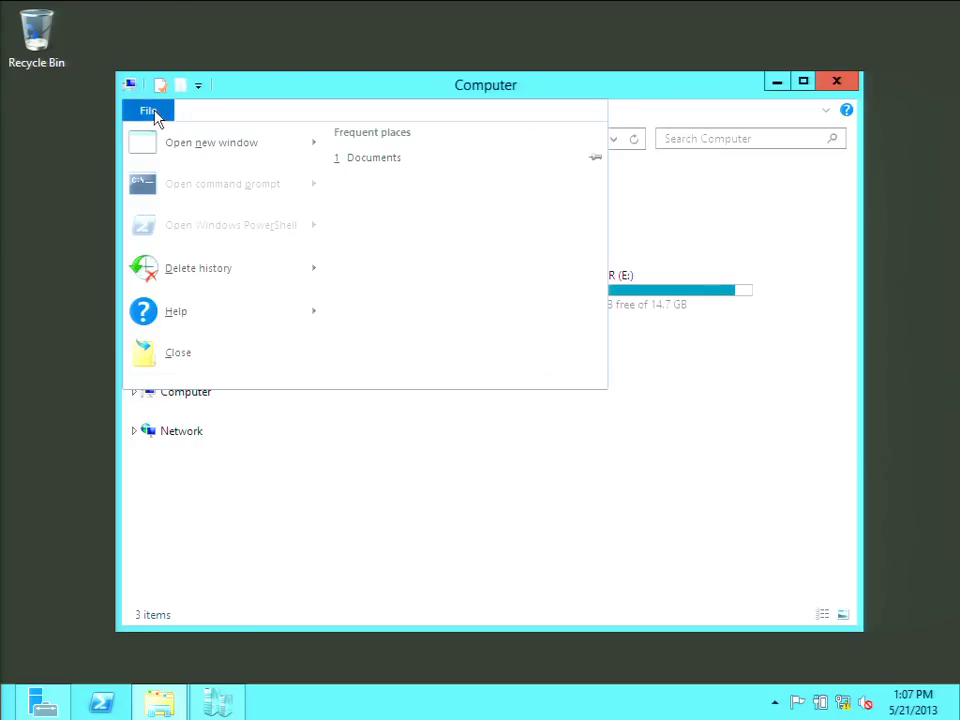
click(420, 430)
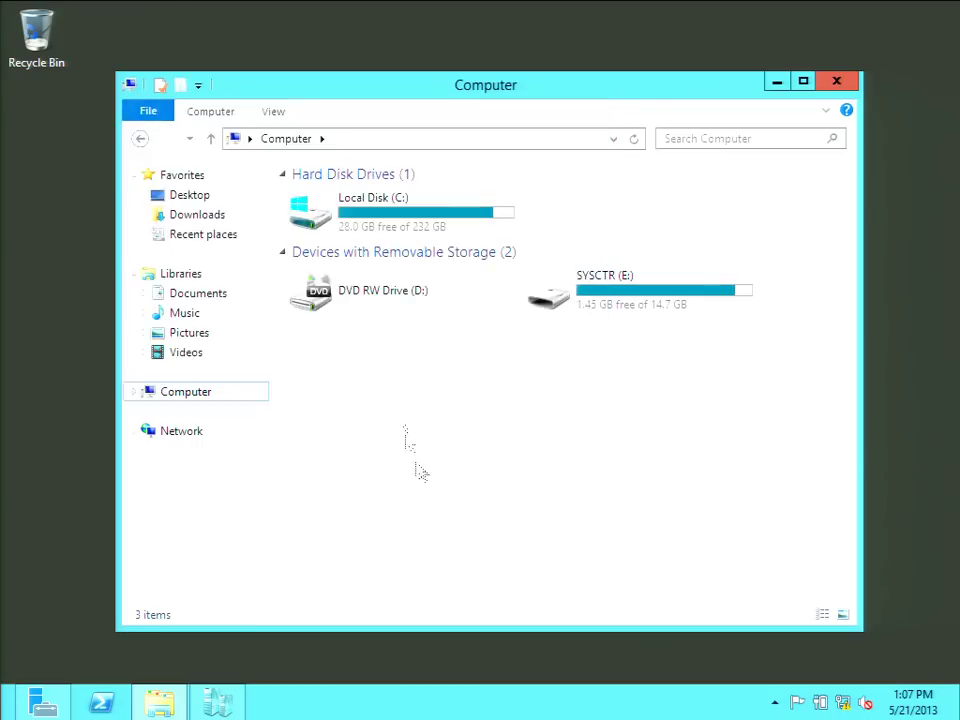
Step: Set the folder options to show hidden files, folders, and drives, and apply the change
click(275, 114)
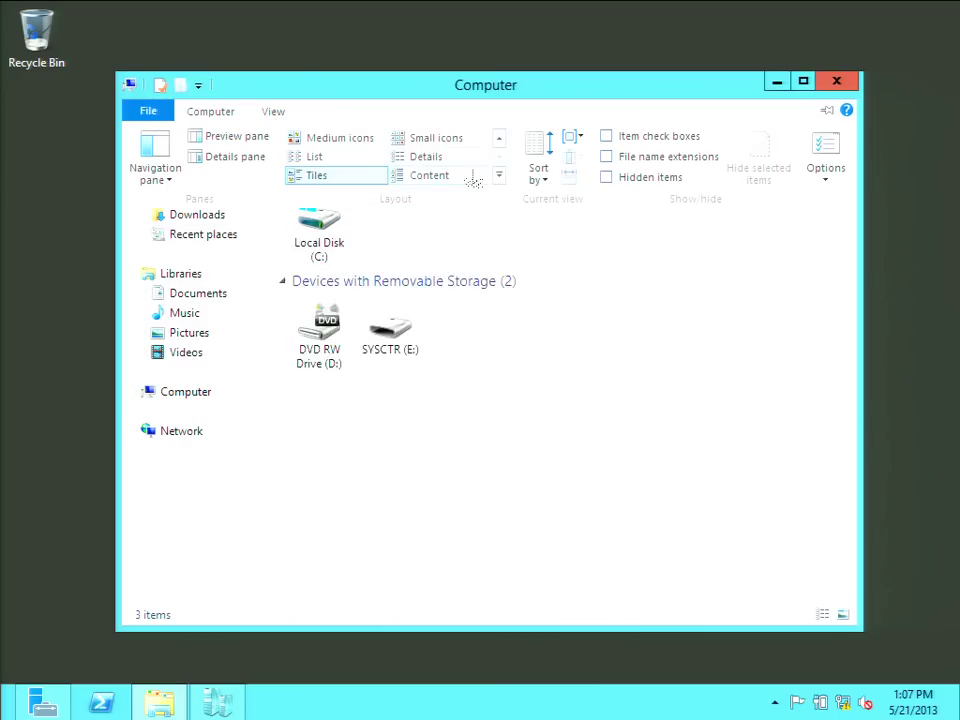
click(826, 178)
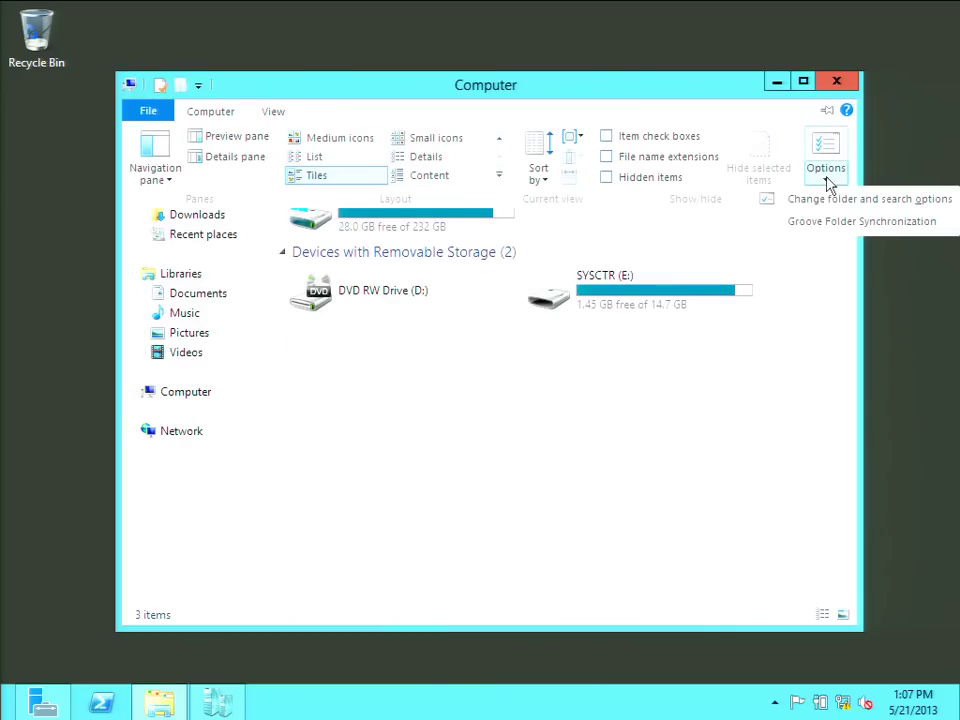
click(827, 160)
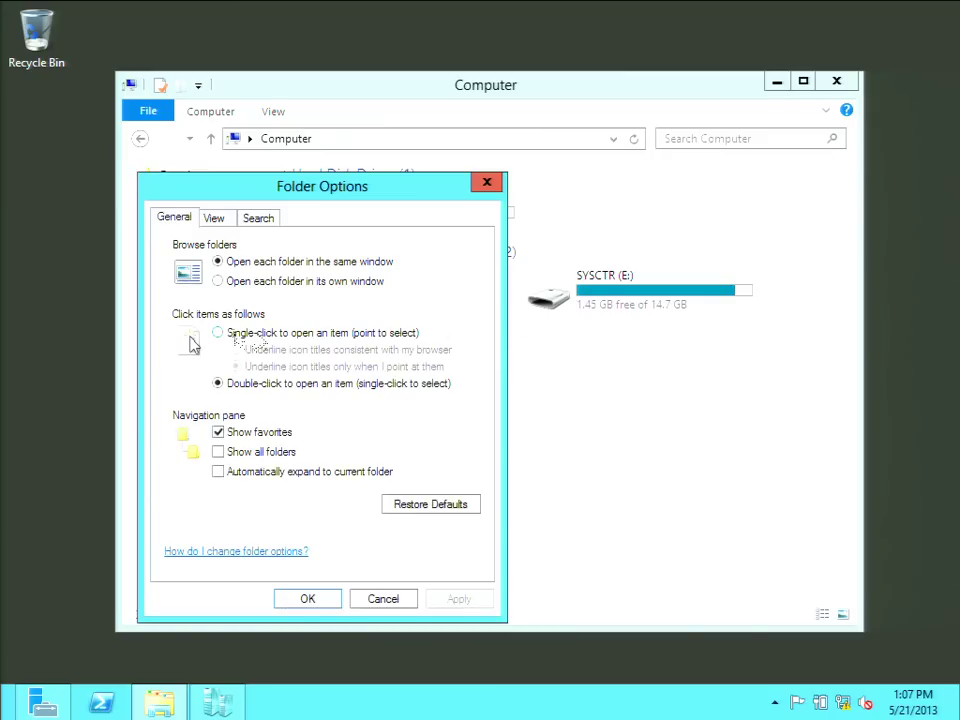
click(220, 222)
click(240, 479)
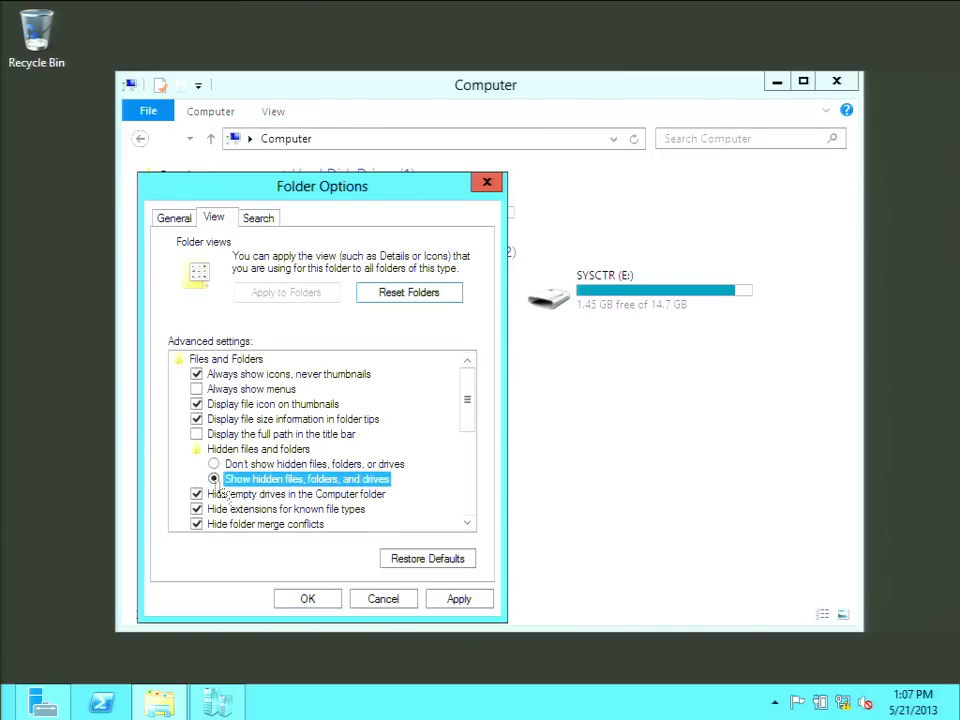
click(302, 598)
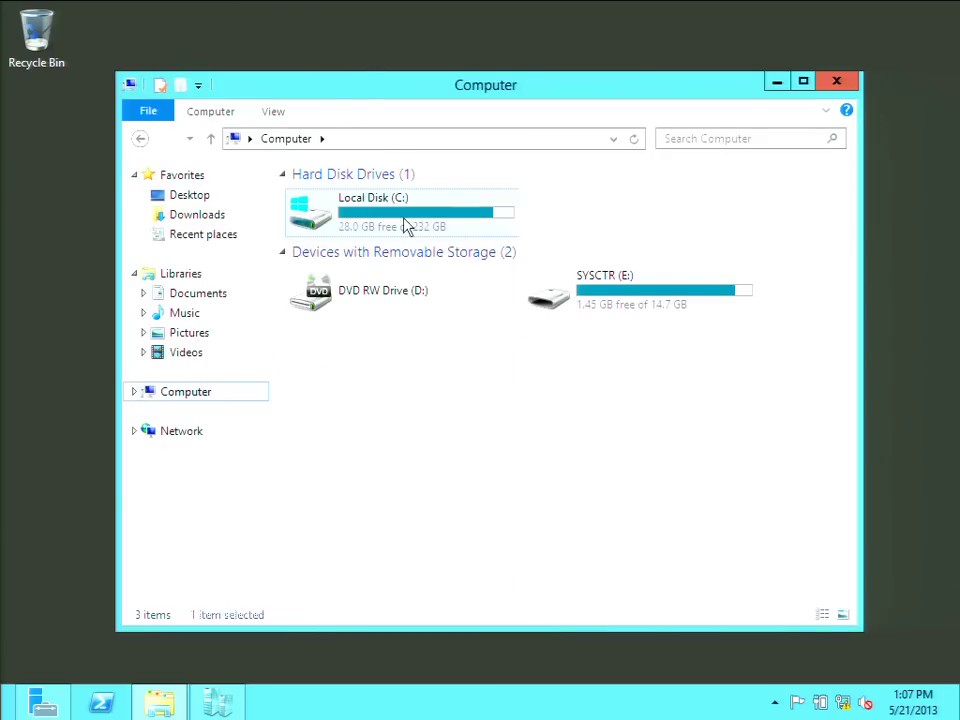
Step: Browse to the Prezentari folder in C:\Users\Administrator\Desktop and open the third PowerPoint presentation
double_click(405, 223)
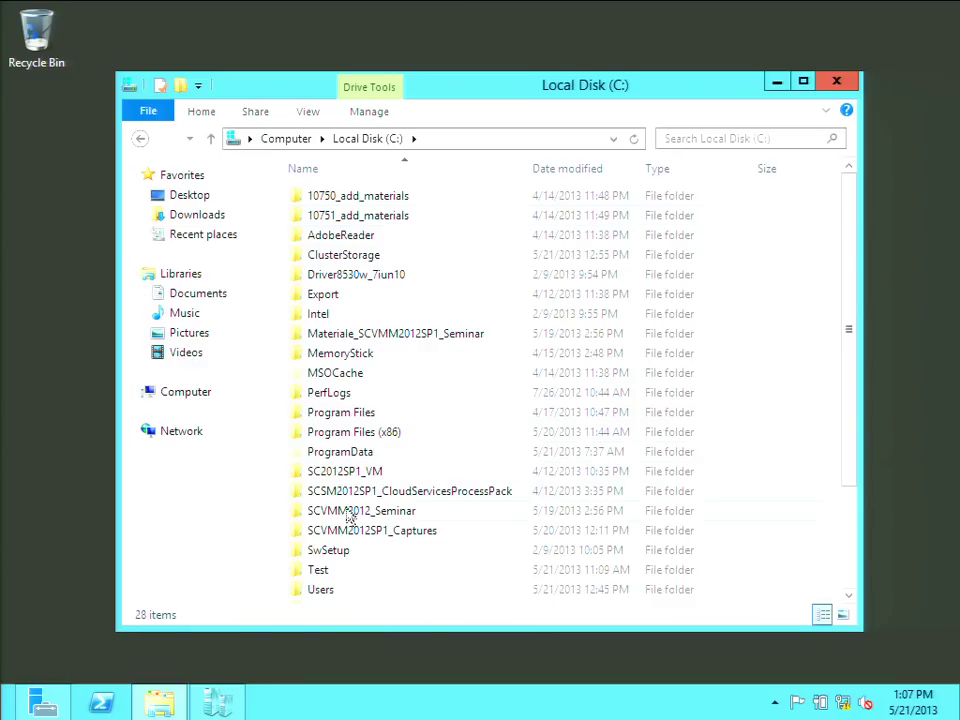
scroll(370, 530, down, 2)
double_click(340, 478)
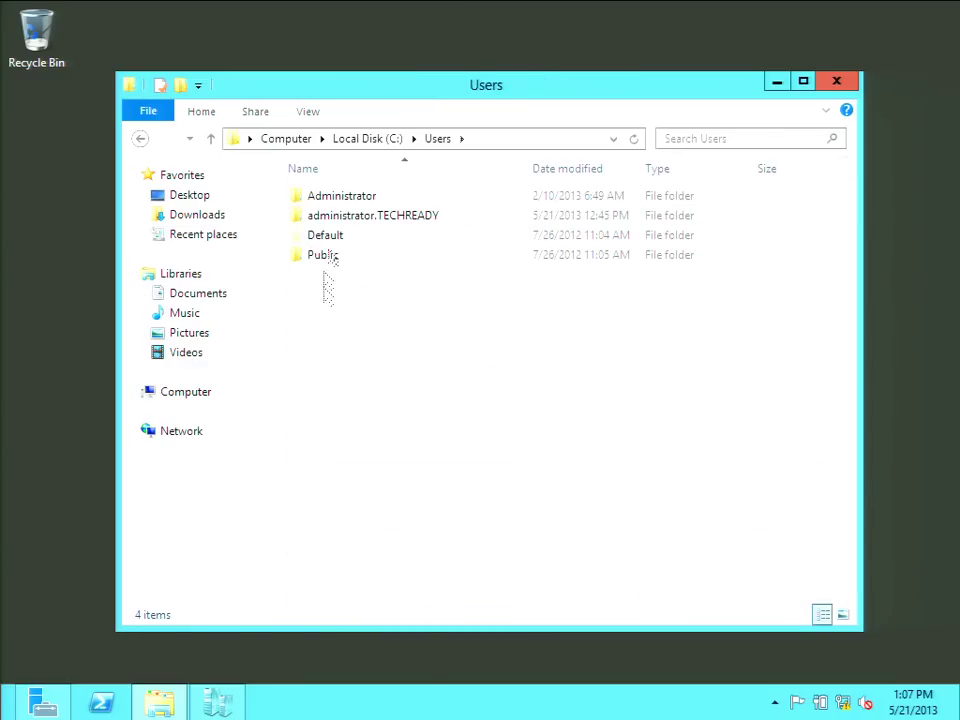
double_click(351, 200)
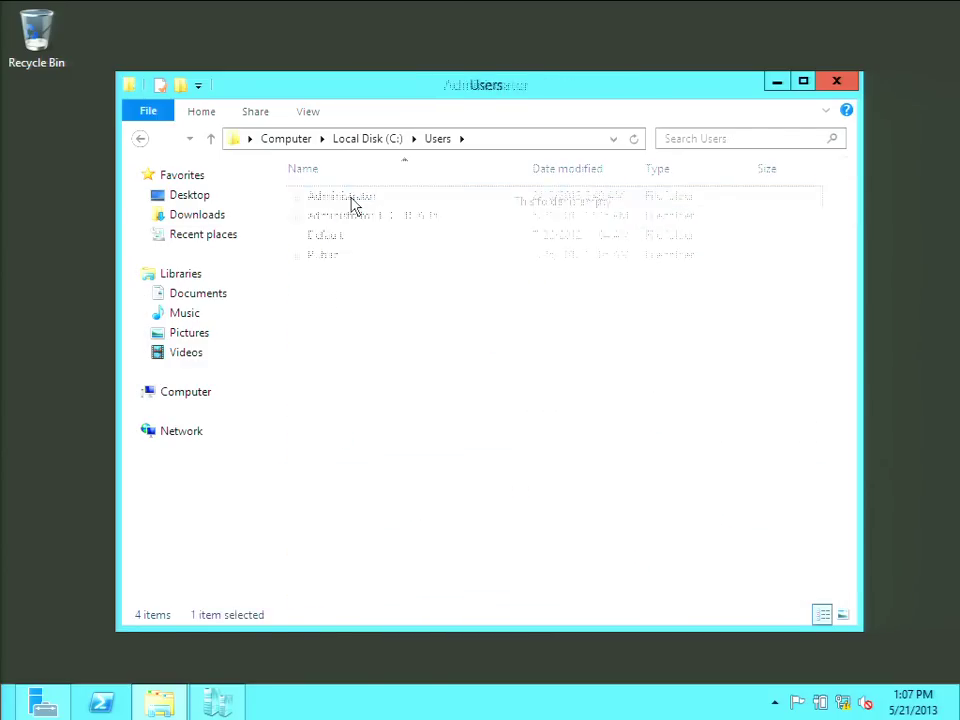
double_click(356, 237)
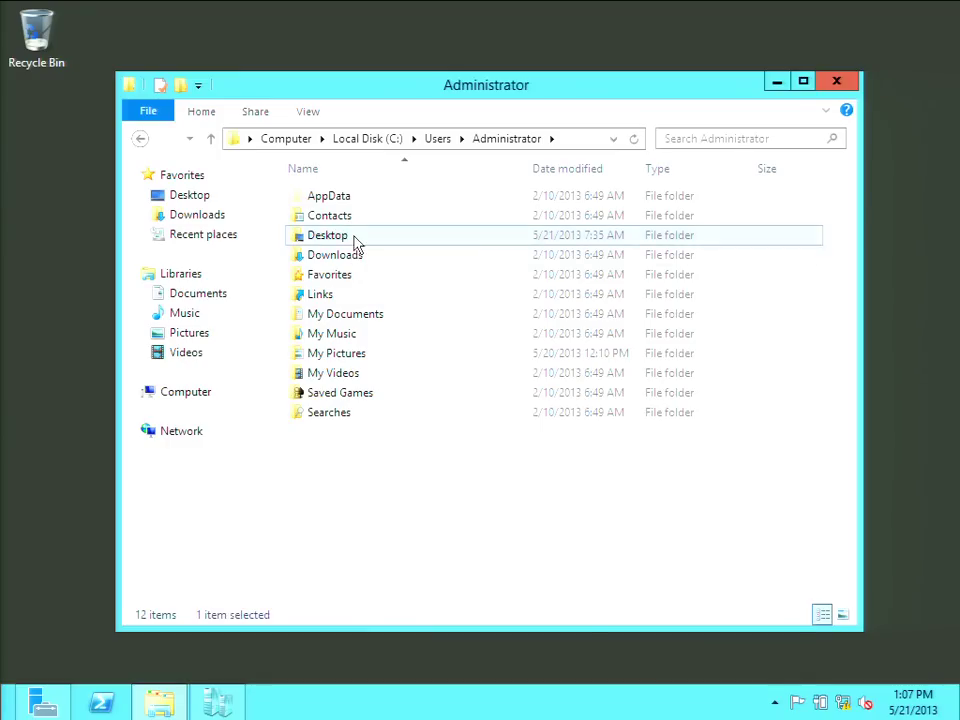
double_click(336, 199)
click(355, 238)
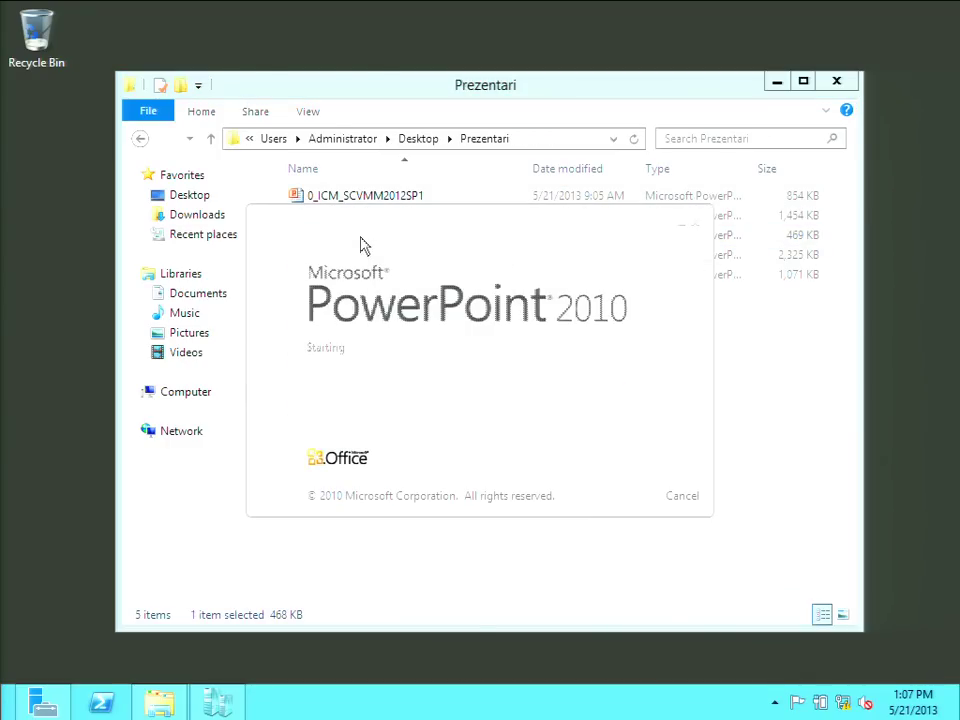